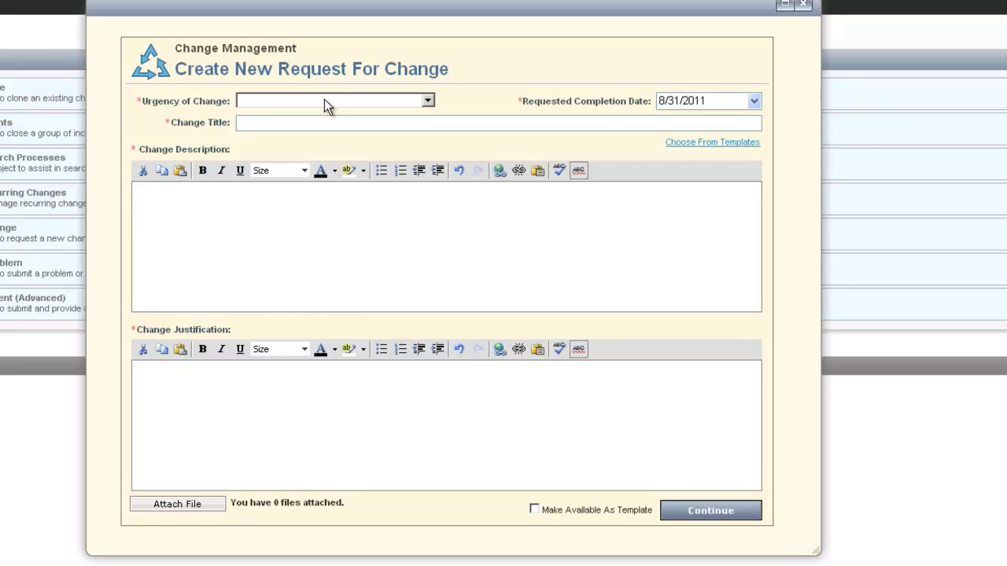
Set the new change request's Urgency of Change to Support Service.
click(324, 99)
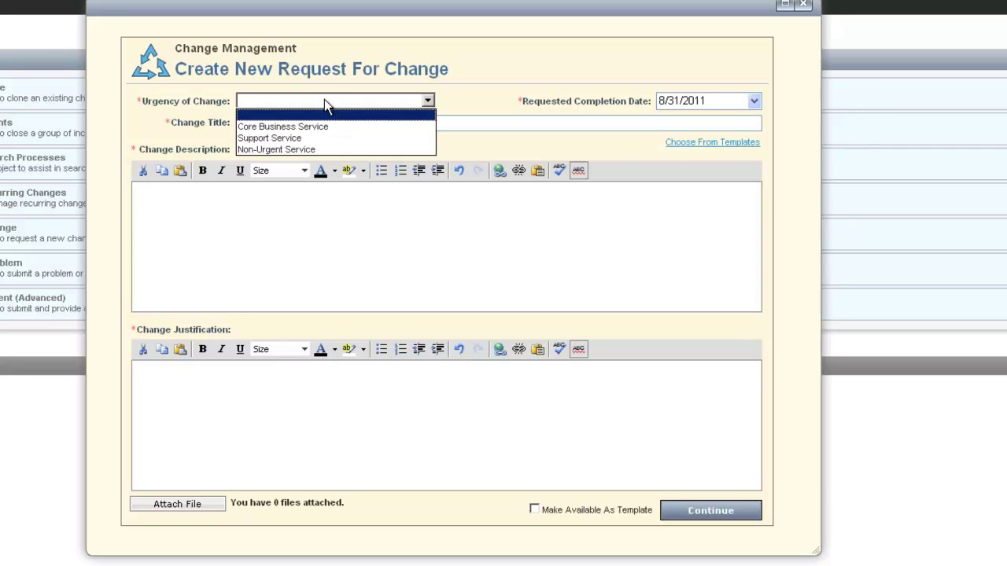
click(303, 138)
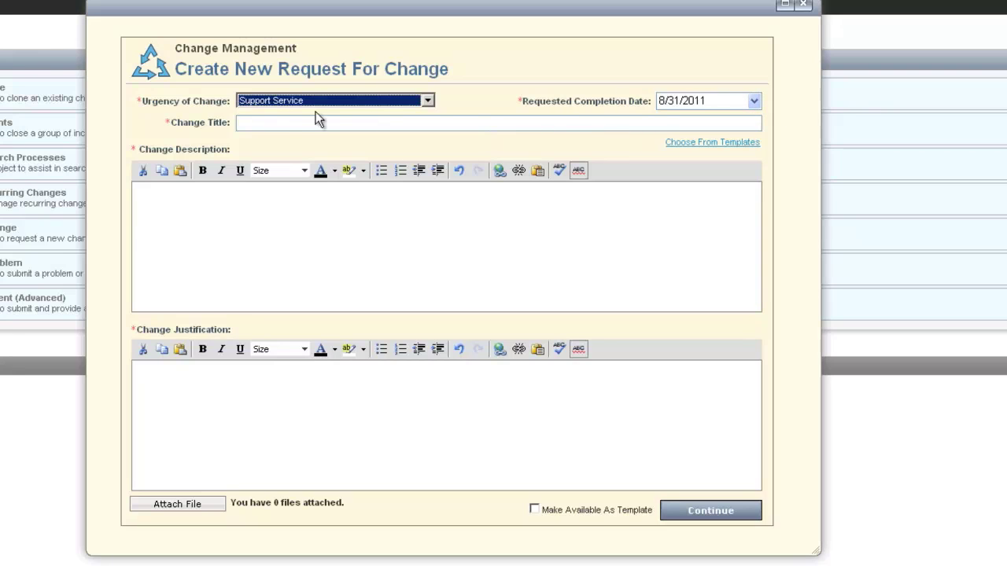
click(264, 122)
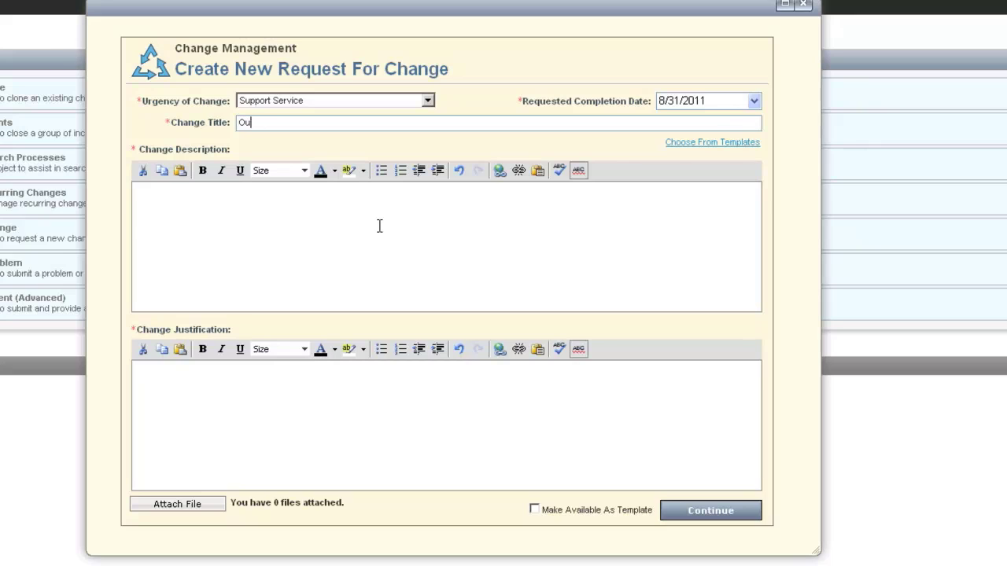
Enter 'Outlook Server Upgrade' as the change title.
text(Outlook Server Upgrad)
key(BackSpace)
key(BackSpace)
text(ad)
Describe the change as the Outlook/Exchange server needing an upgrade, then continue to review.
click(380, 226)
text(T)
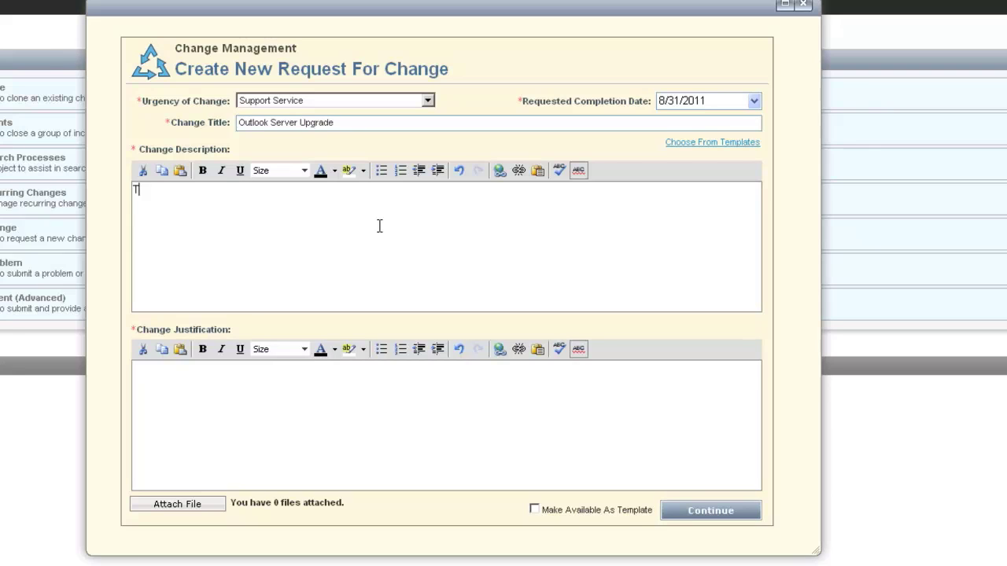
text(he outlook)
key(BackSpace)
key(BackSpace)
key(BackSpace)
key(BackSpace)
key(BackSpace)
key(BackSpace)
key(BackSpace)
key(BackSpace)
text(Outlook and)
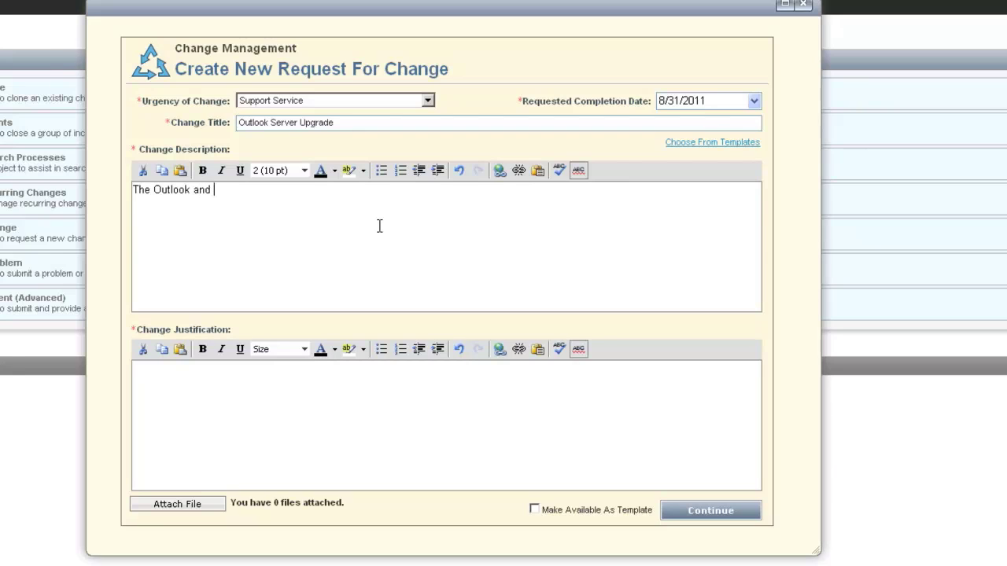
key(BackSpace)
key(BackSpace)
key(BackSpace)
key(BackSpace)
key(BackSpace)
text(/)
text(Exhcan)
key(BackSpace)
key(BackSpace)
key(BackSpace)
key(BackSpace)
text(change server nee)
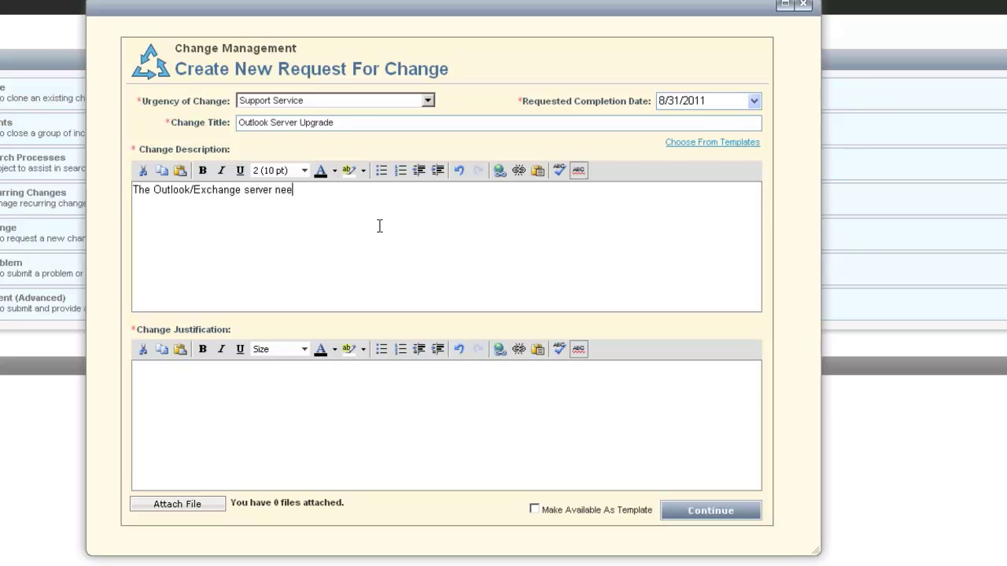
text(d to be upgraded to 2010 because the current version is not compatible with programs running)
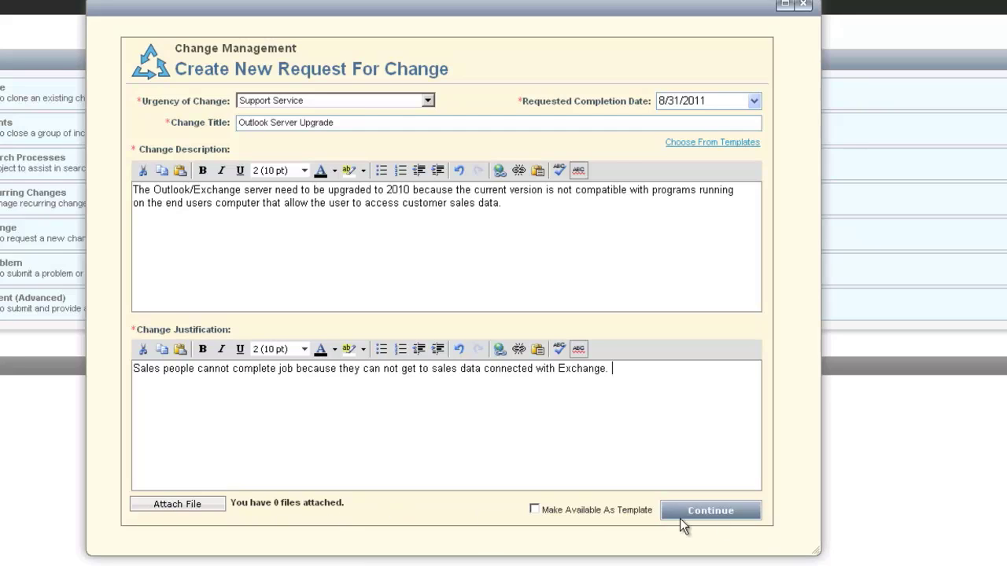
click(731, 510)
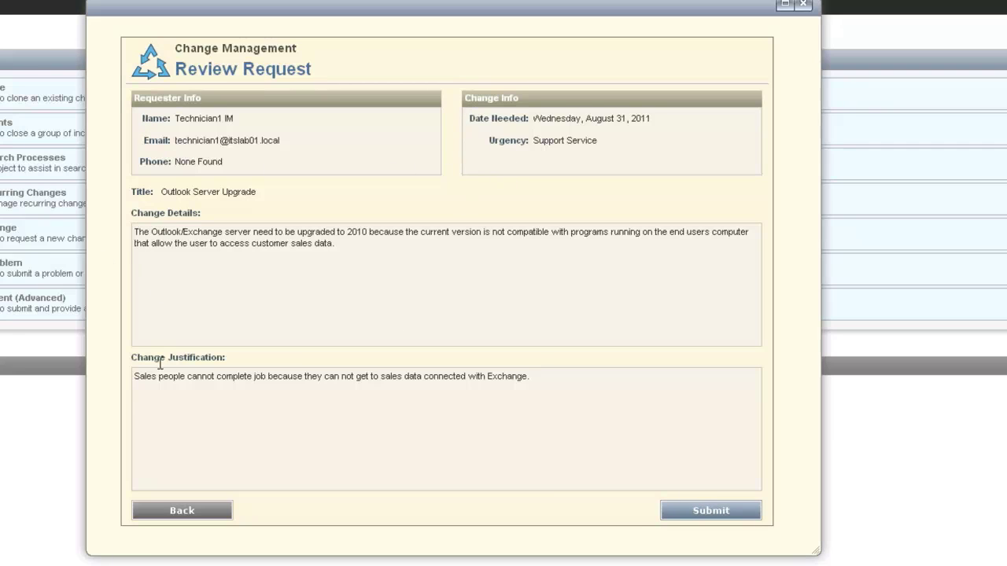
Submit the reviewed request and close the Thank You confirmation.
click(731, 512)
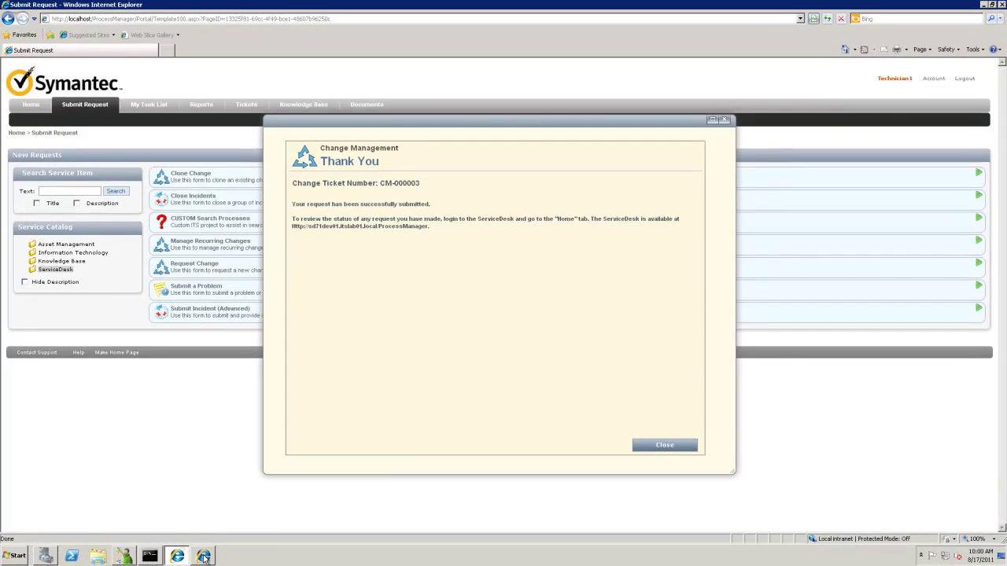
mouse_move(203, 557)
click(651, 451)
Maximize the Tickets window and open ticket CM-000003 full screen from My Open Tickets.
click(203, 556)
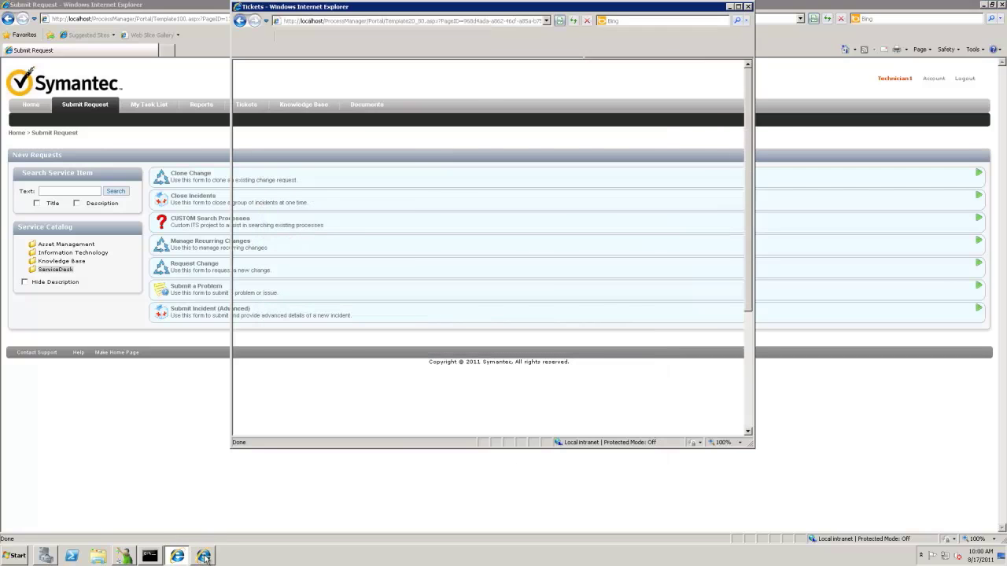
click(738, 6)
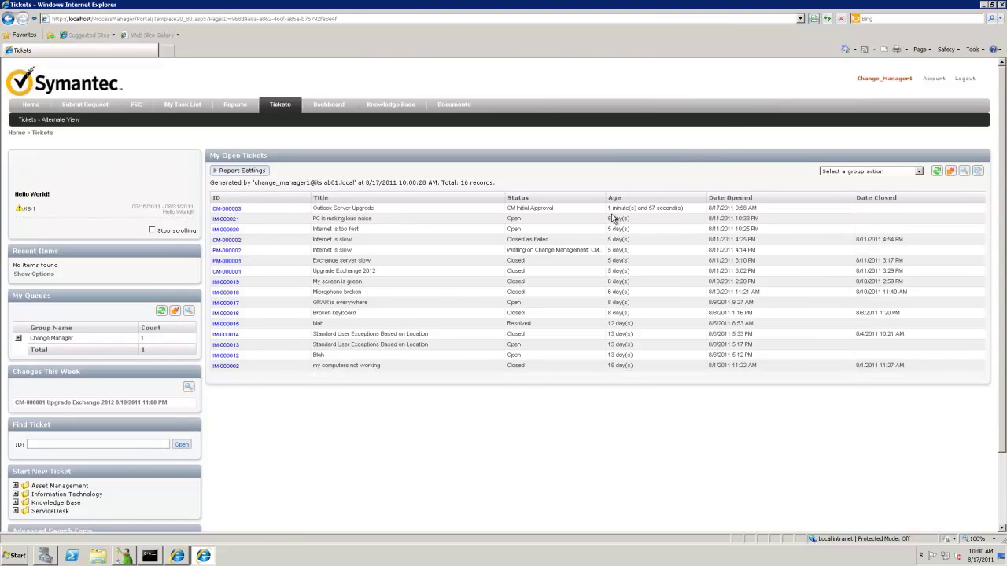
click(233, 211)
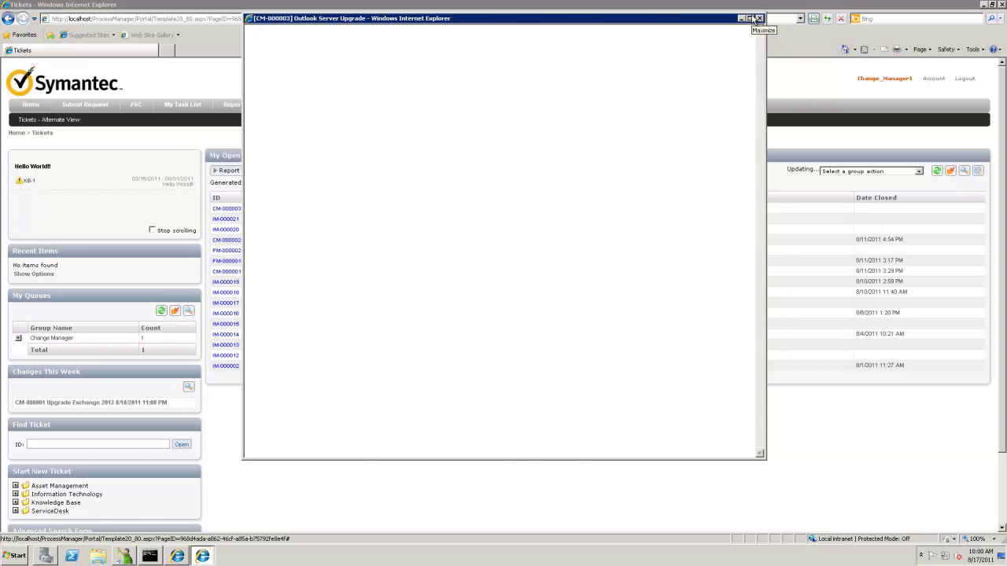
click(751, 19)
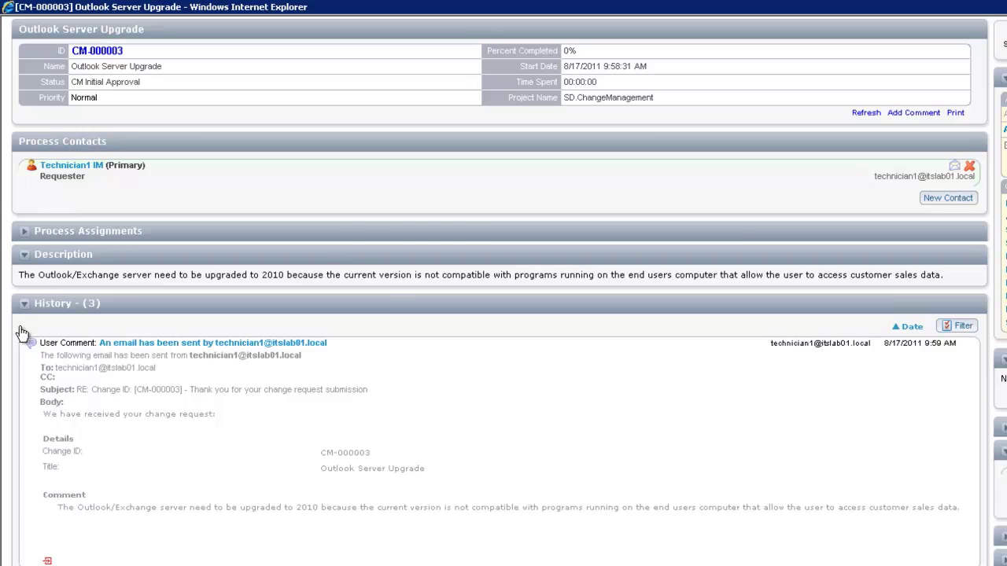
Check Process Assignments, then start the Approve Change task under My Actions.
click(23, 232)
click(24, 235)
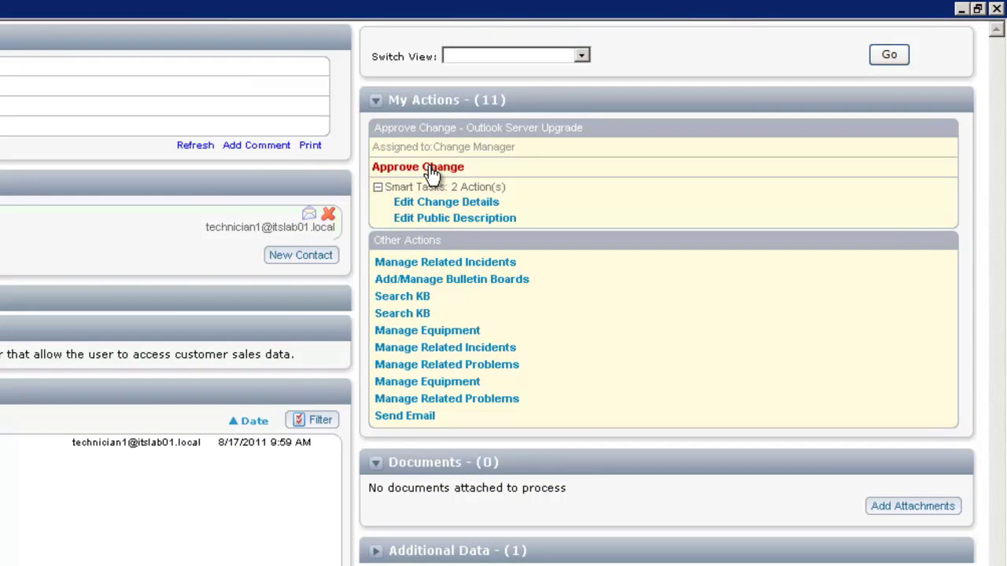
click(430, 167)
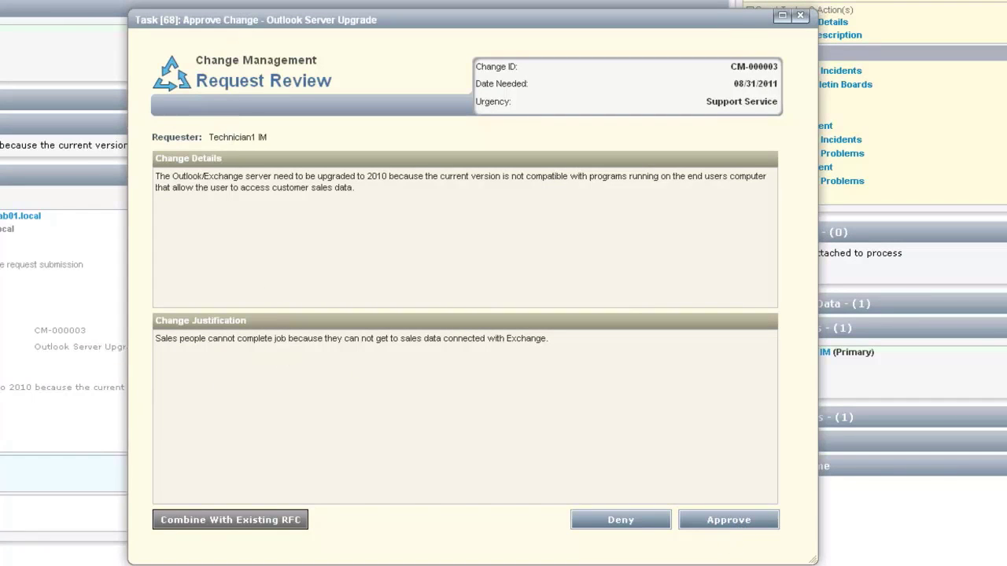
Approve the request and select ITIL as the type of change.
click(738, 522)
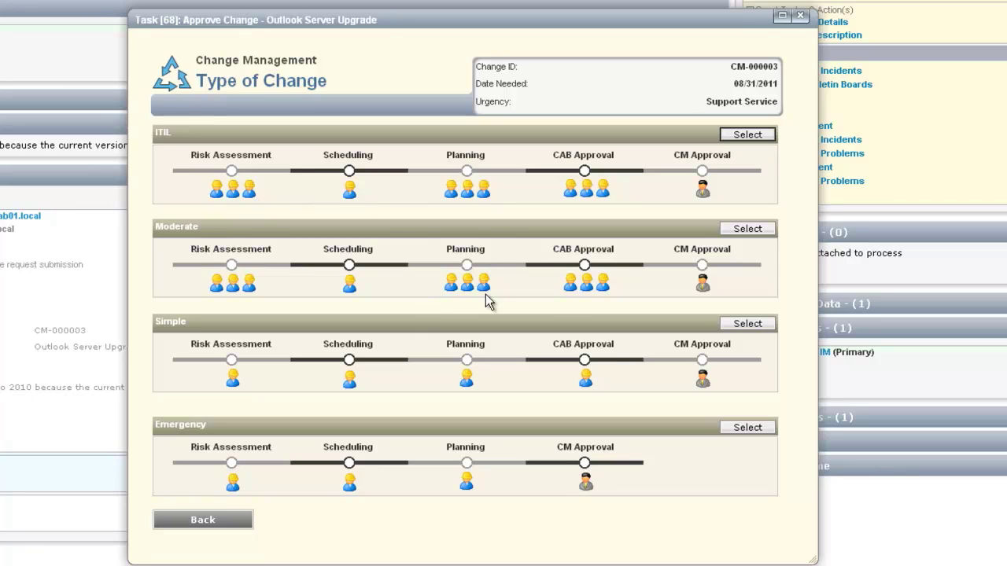
click(747, 134)
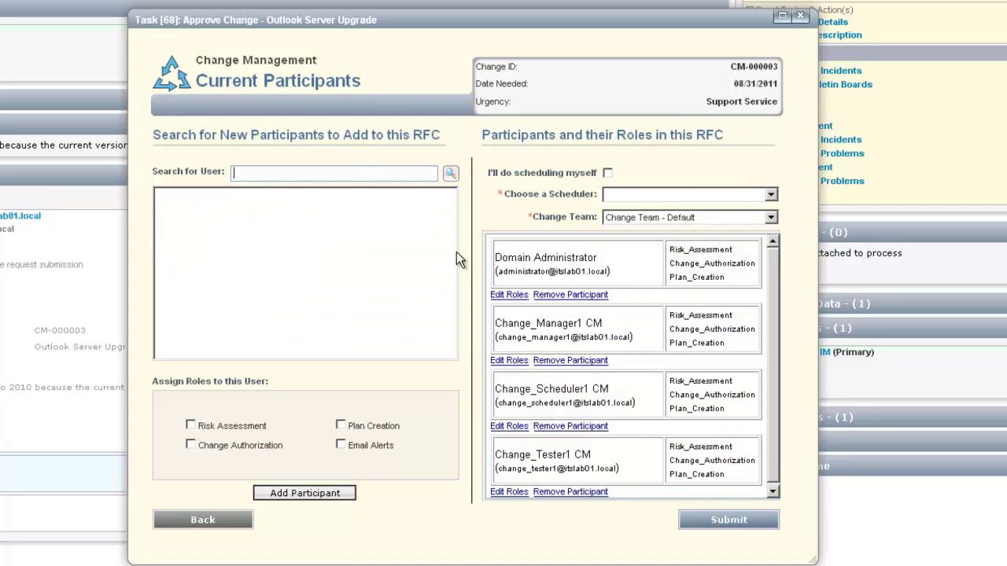
Set the change team to Custom and add the first searched user with the chosen roles.
click(629, 218)
click(629, 255)
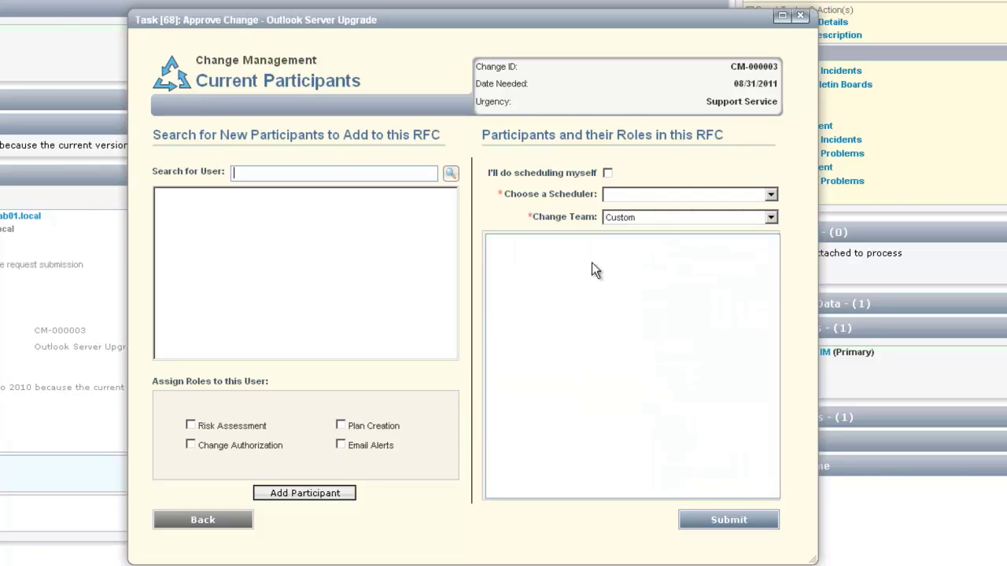
click(244, 173)
text(jdo)
click(447, 174)
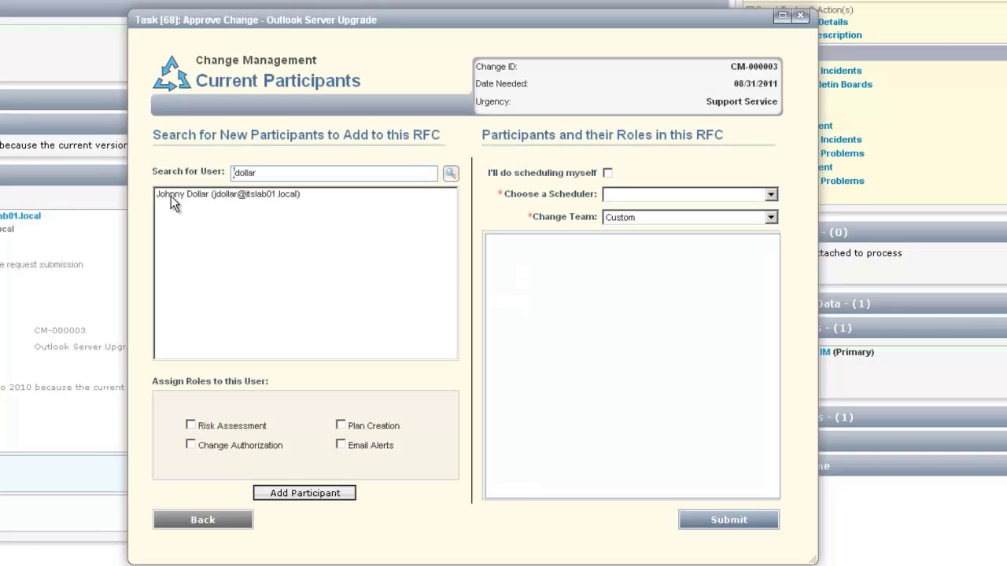
click(172, 197)
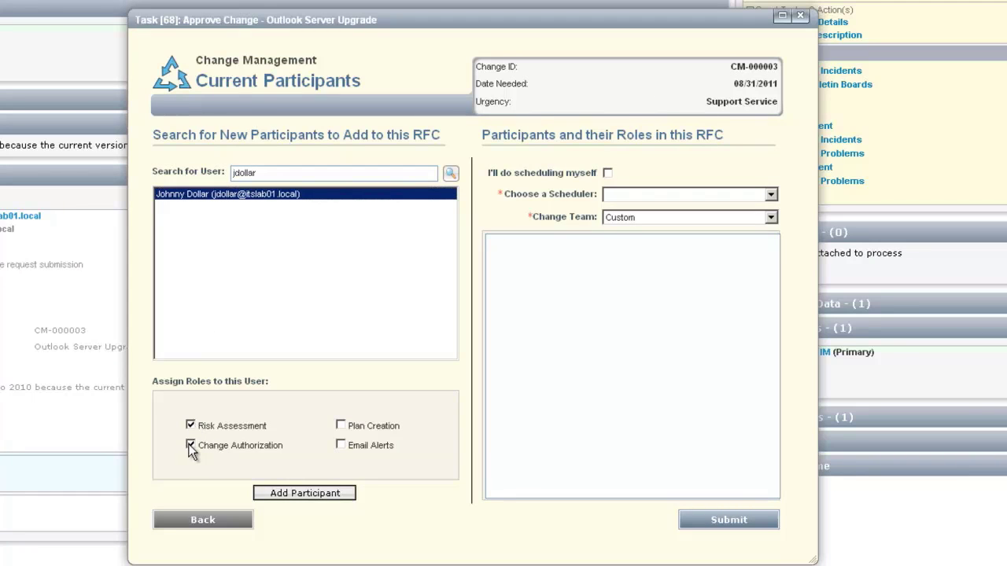
click(321, 496)
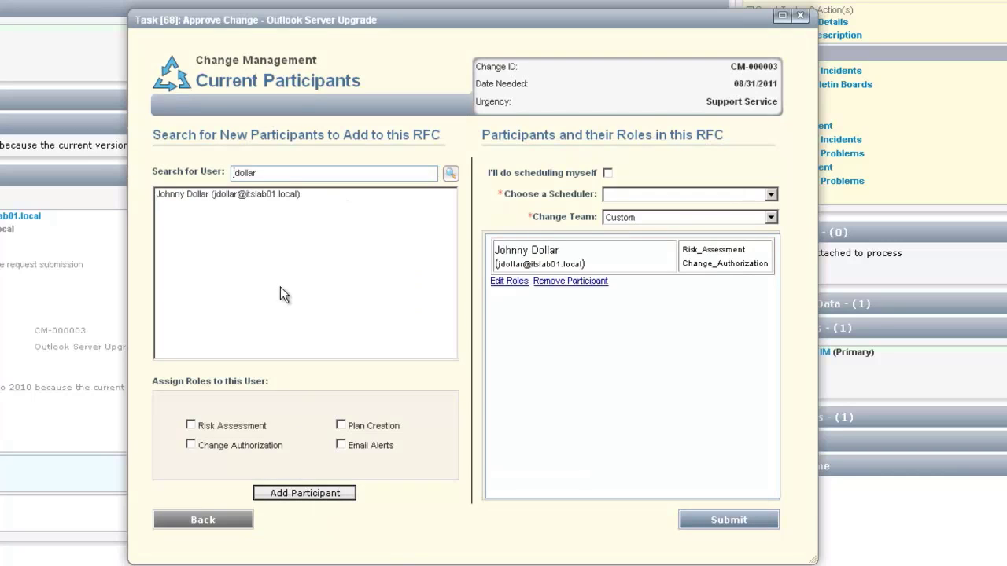
Search for a second user and add them with the Change Authorization role.
drag(260, 173, 196, 176)
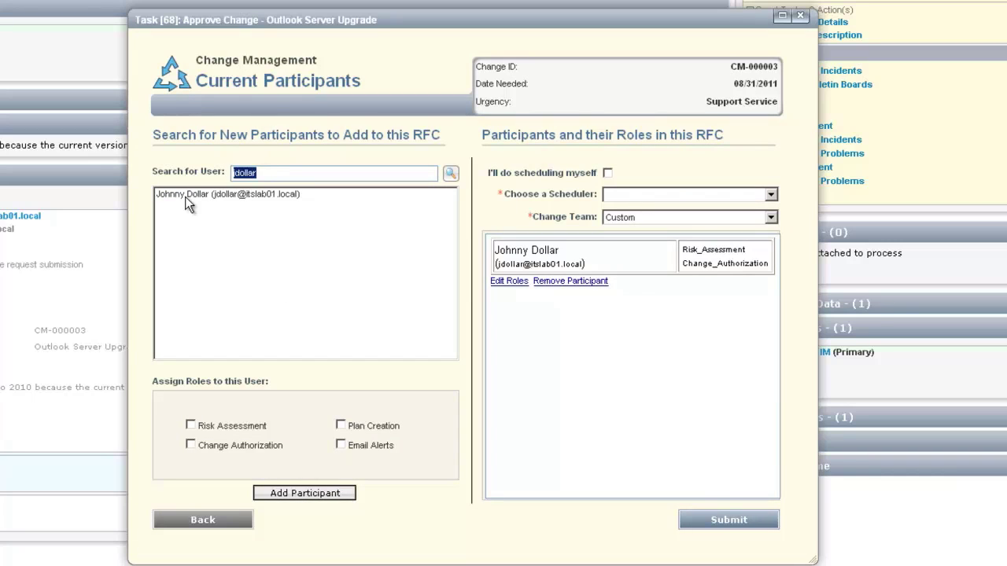
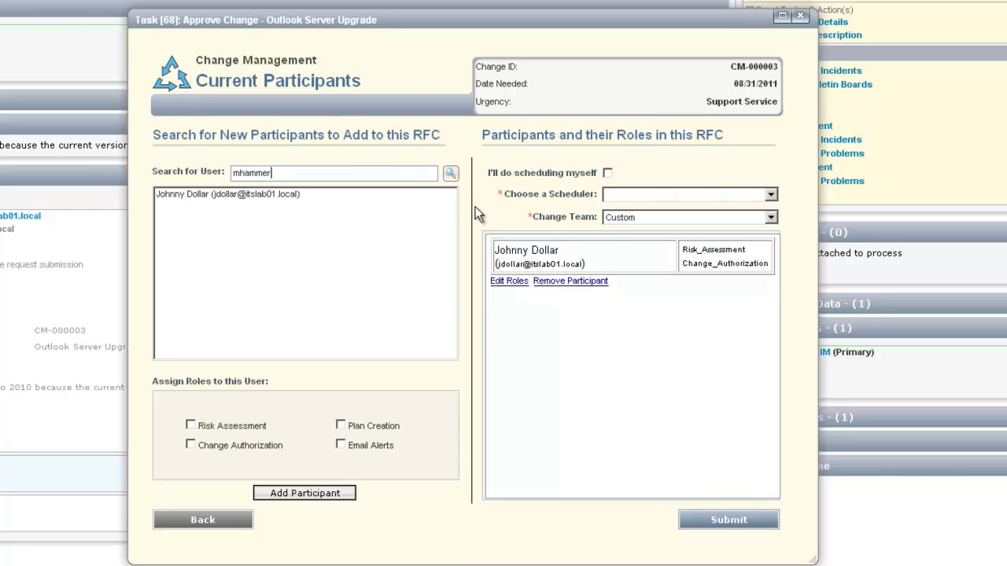
click(452, 173)
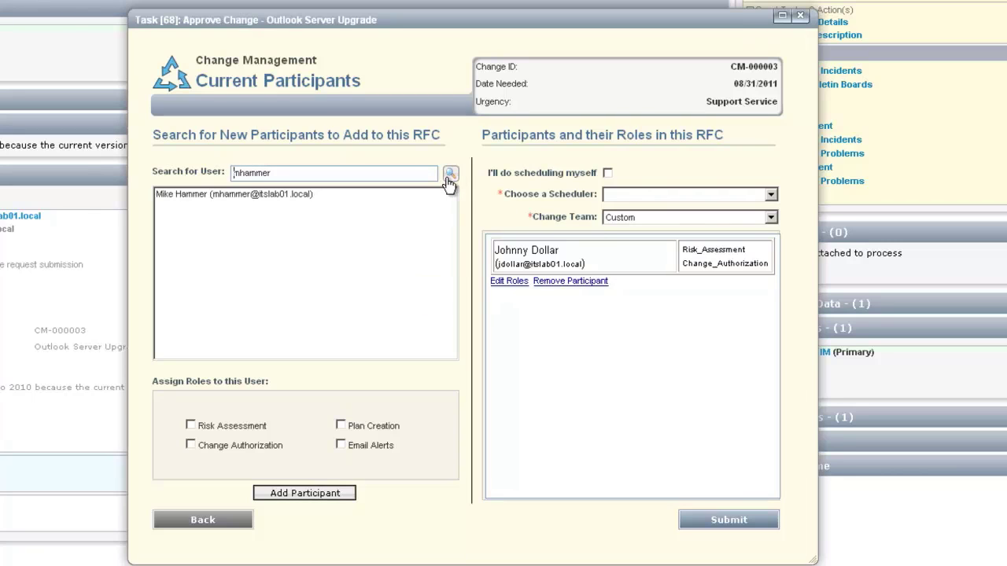
click(167, 194)
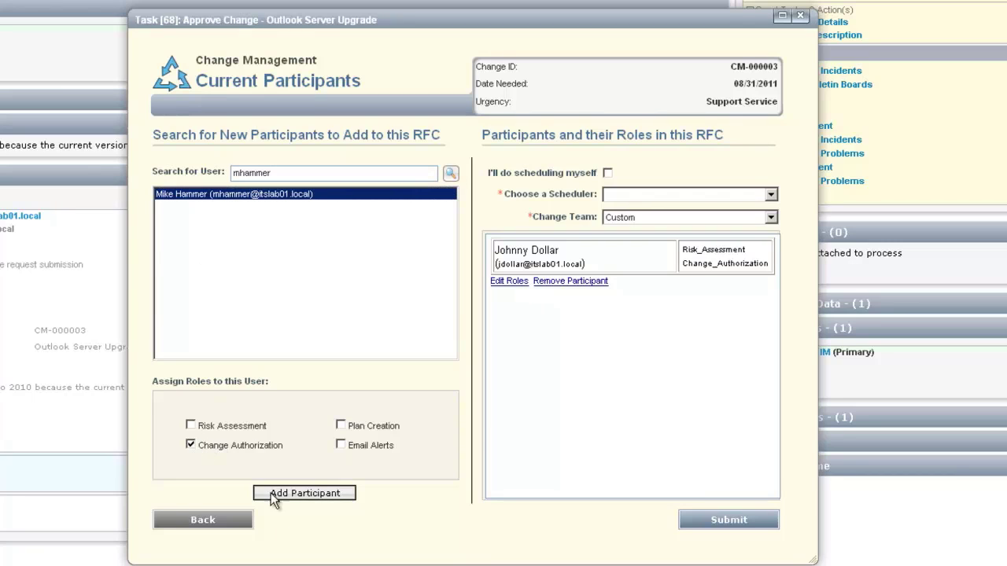
click(303, 492)
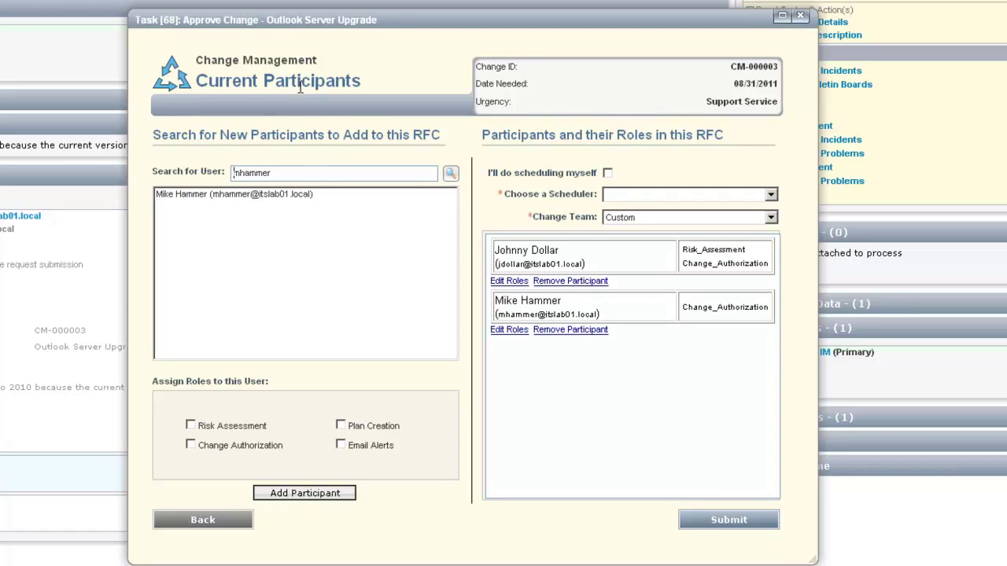
drag(268, 173, 195, 171)
Add a technician found by searching 'tec' as a participant with the Plan Creation role.
text(tec)
click(450, 173)
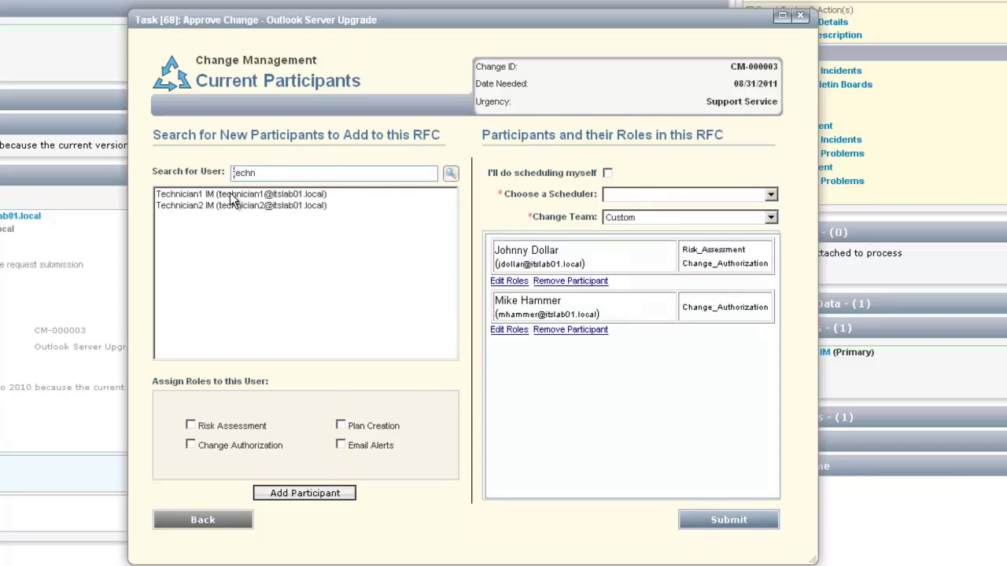
click(235, 196)
click(191, 425)
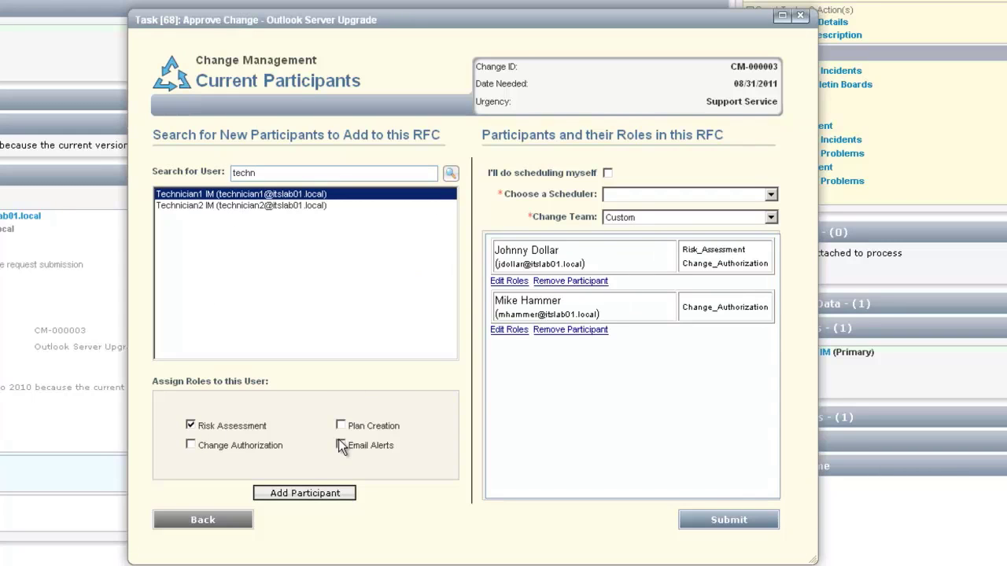
click(190, 427)
click(306, 493)
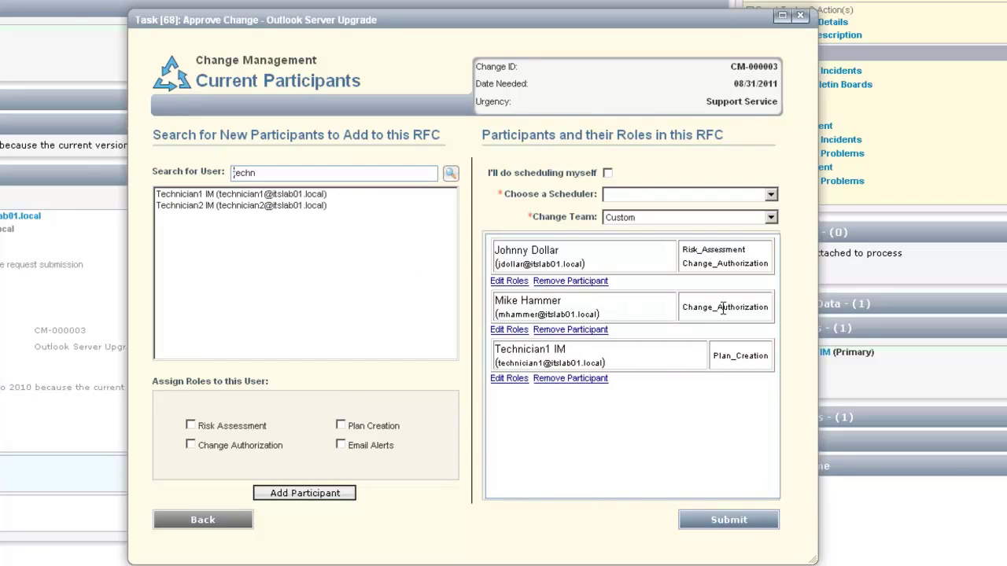
Search 'admin' and add Domain Administrator with the Change Authorization role.
drag(269, 174, 218, 175)
text(admin)
click(450, 174)
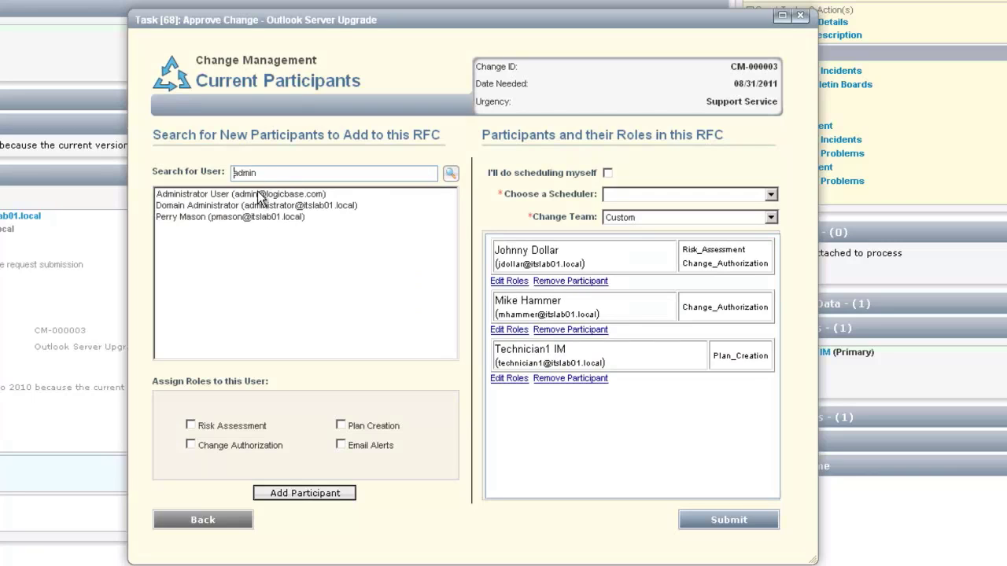
click(261, 194)
click(272, 208)
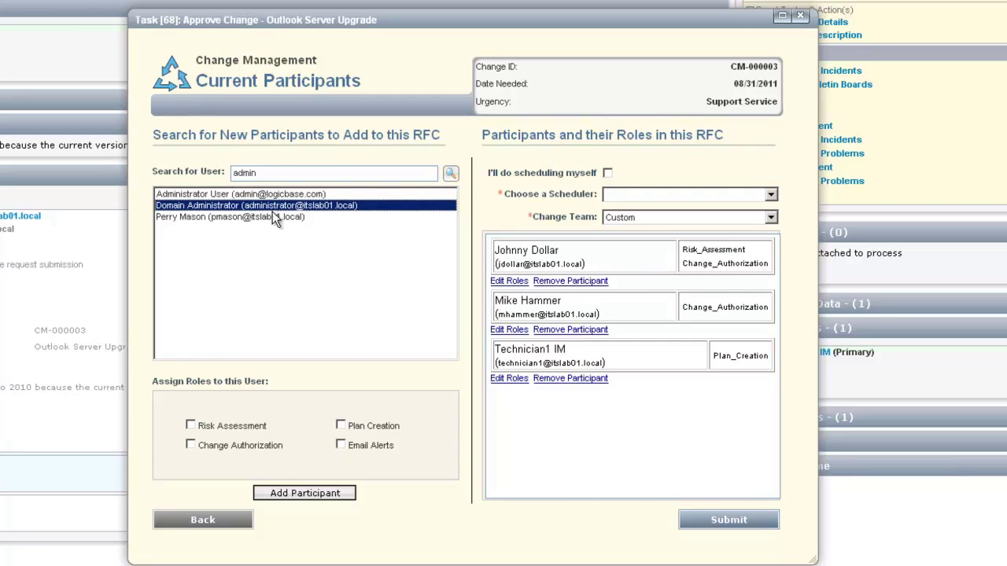
click(191, 445)
click(286, 492)
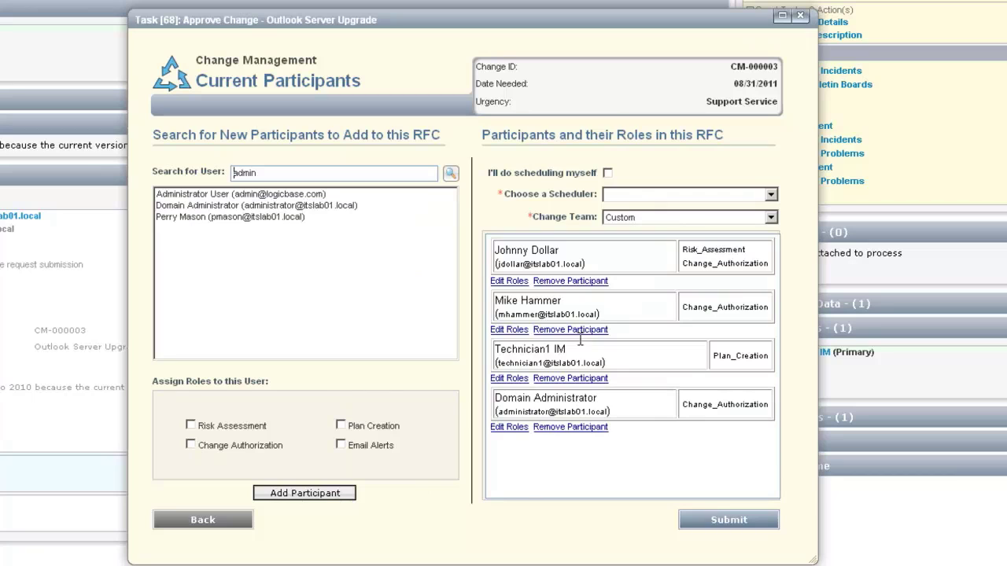
click(613, 196)
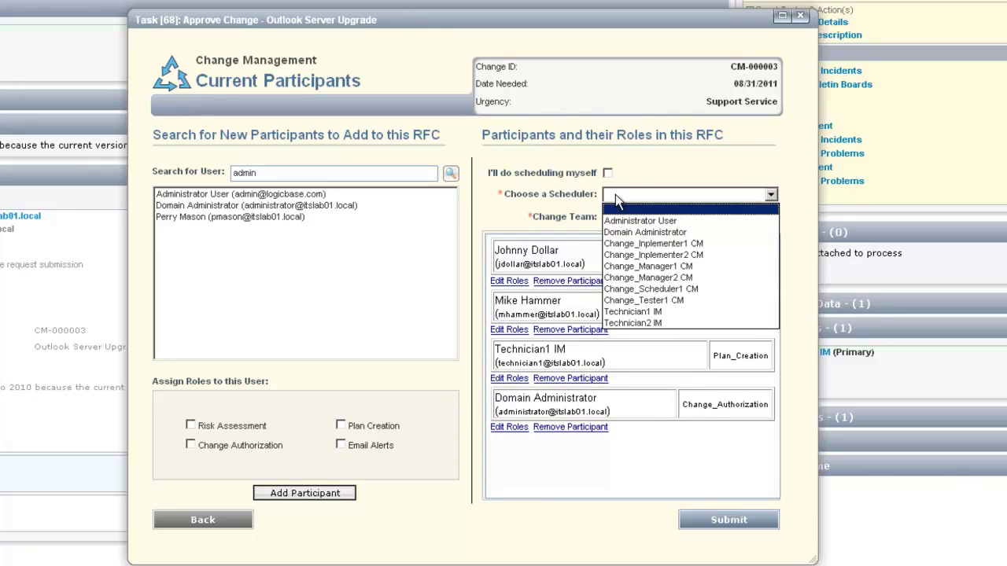
Leave the scheduler unset, choose 'I'll do scheduling myself' after Risk Assessment, and submit.
click(615, 194)
click(608, 173)
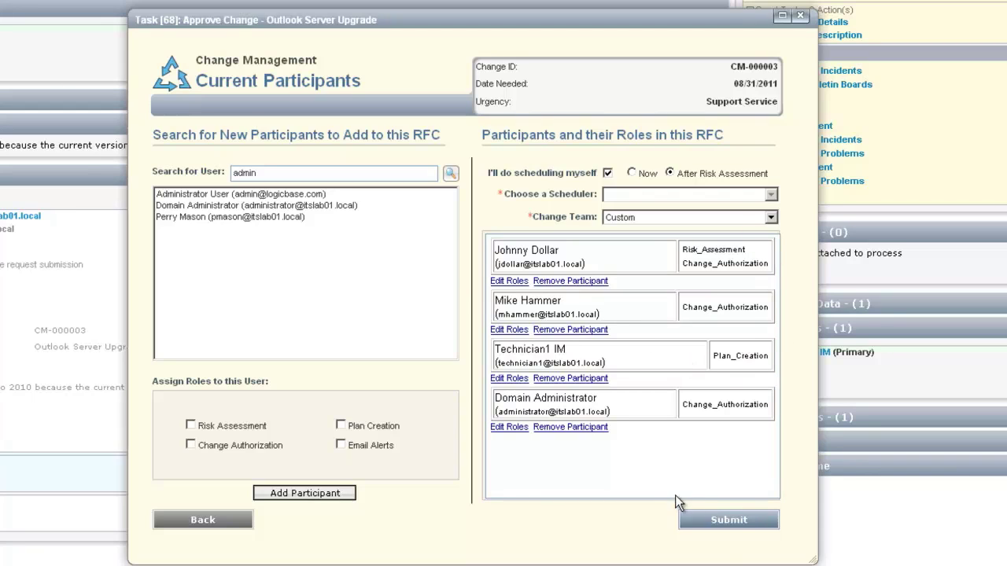
click(735, 522)
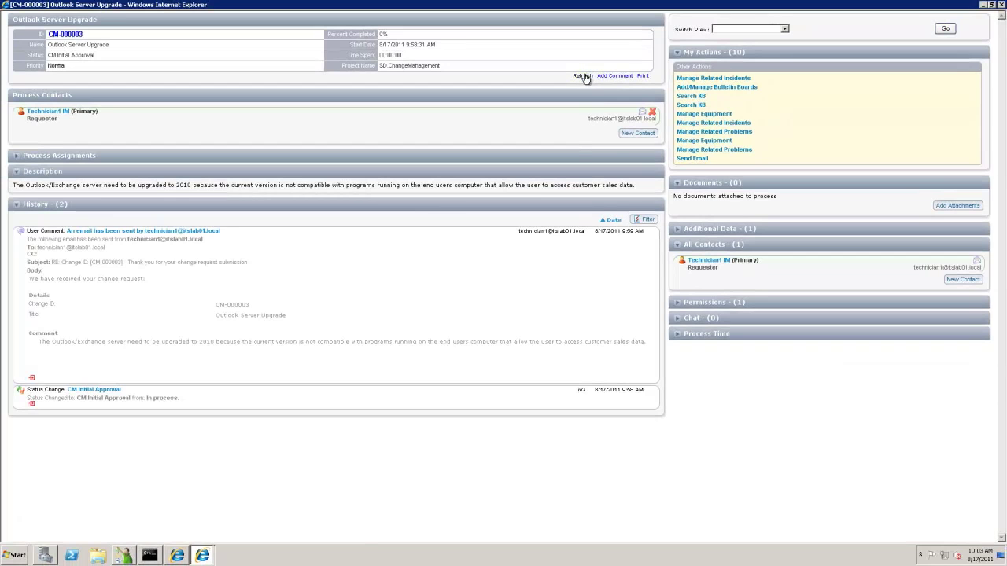
Refresh CM-000003 to see the Provide Risk Assessment task, then launch Mozilla Firefox.
click(583, 76)
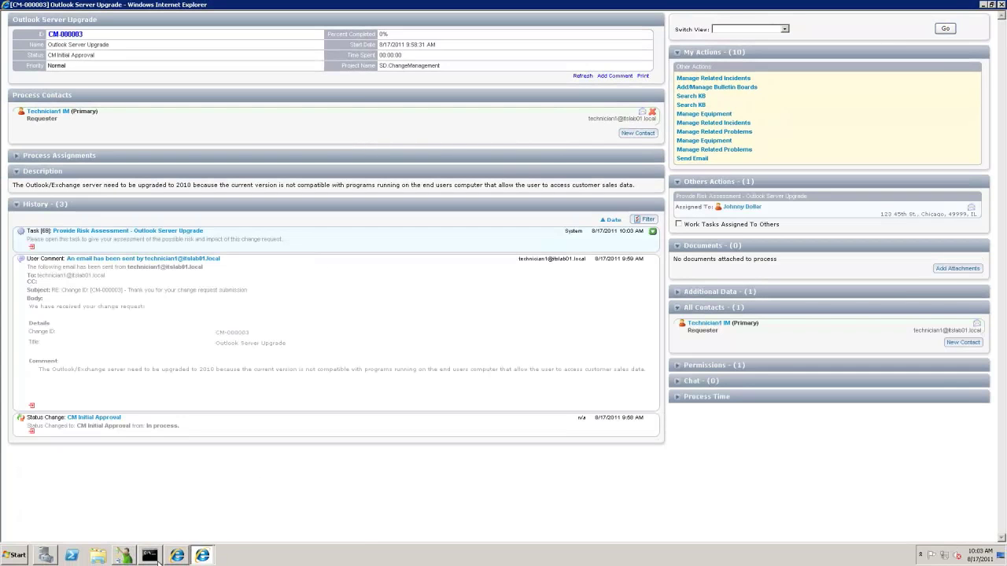
click(7, 555)
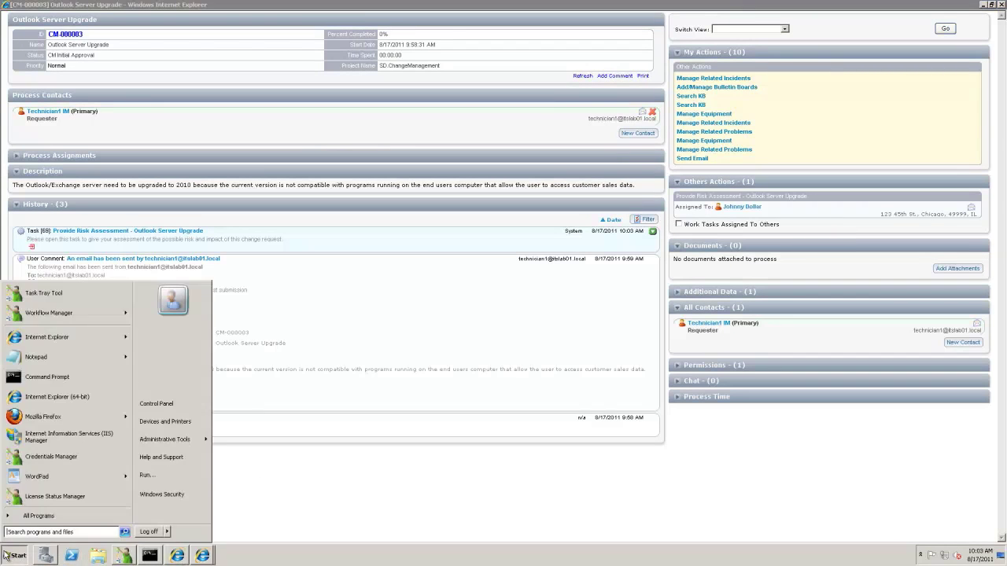
click(32, 419)
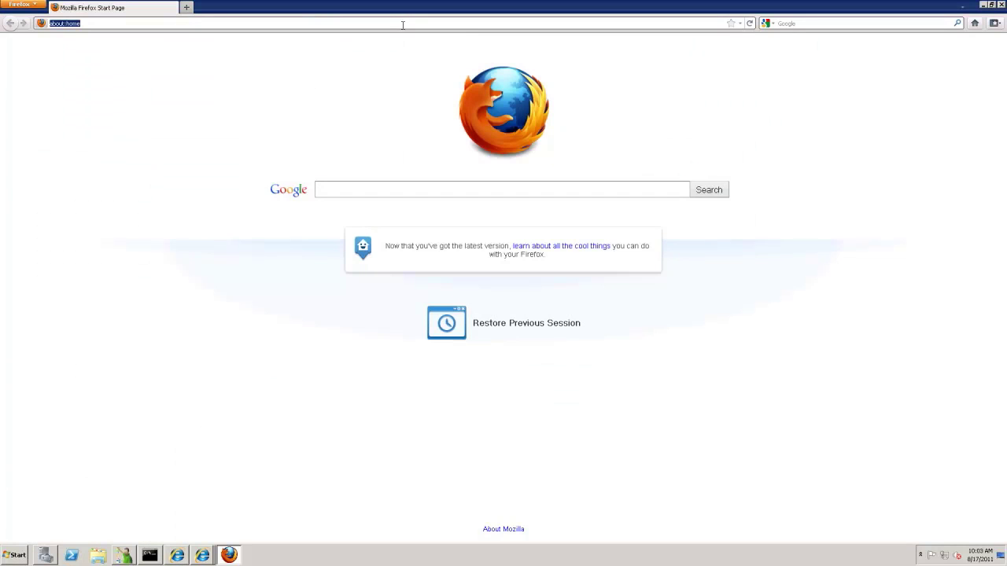
Load the localhost Process Manager login page from the Firefox address-bar suggestion.
text(lo)
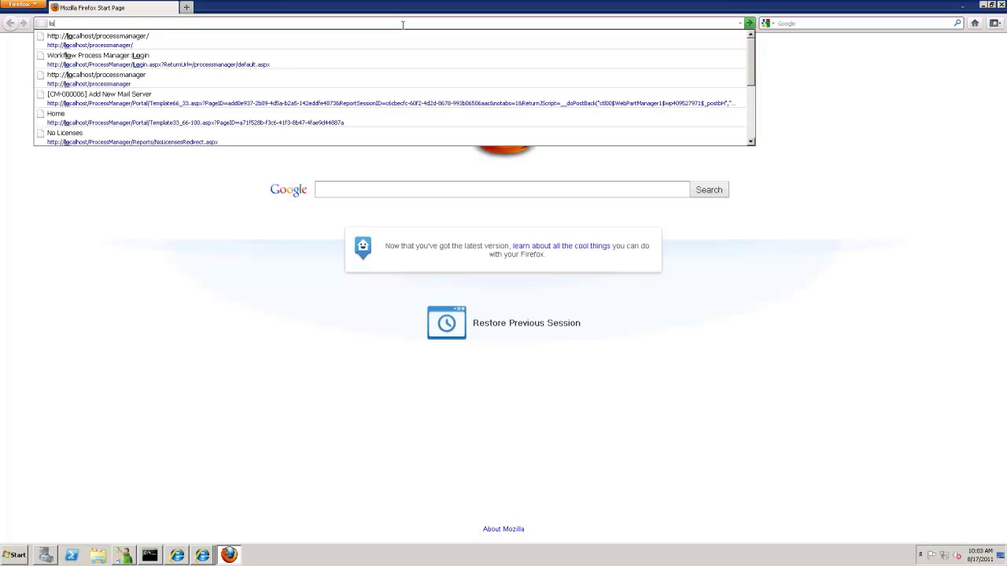
key(Down)
key(Return)
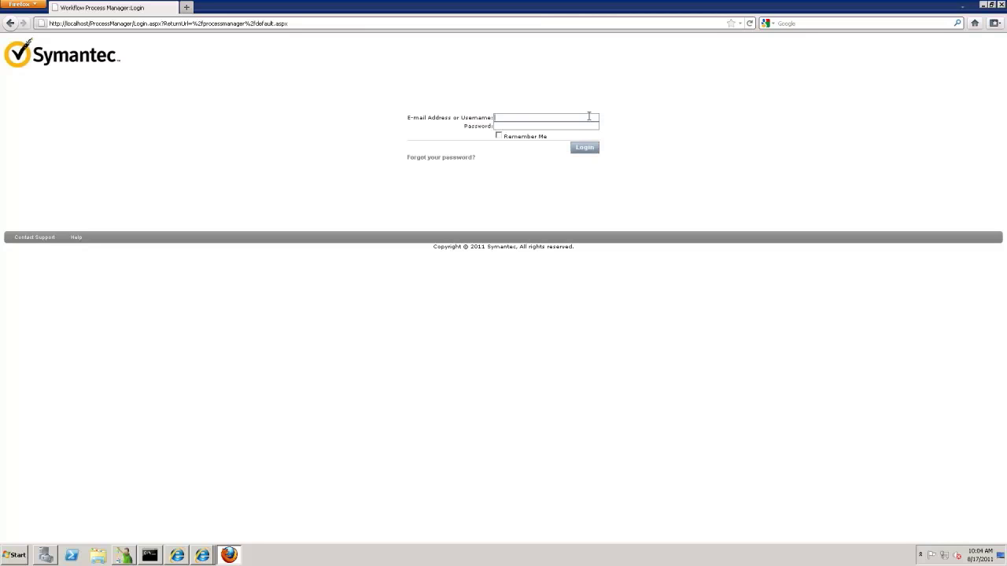
Sign in to Process Manager with the risk assessor's suggested username and password.
click(589, 115)
text(jbo)
key(BackSpace)
key(BackSpace)
text(d)
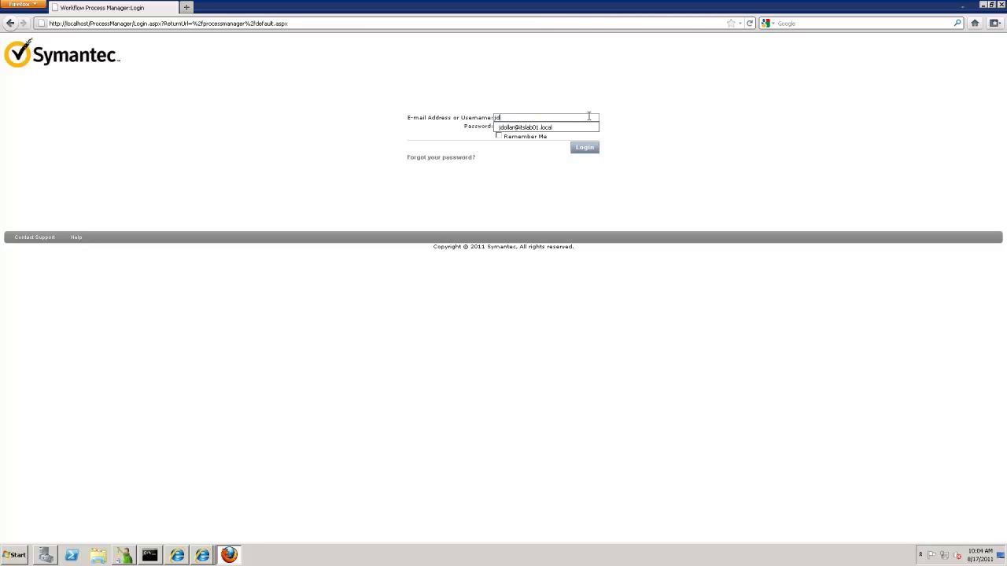
text(o)
key(Down)
key(Return)
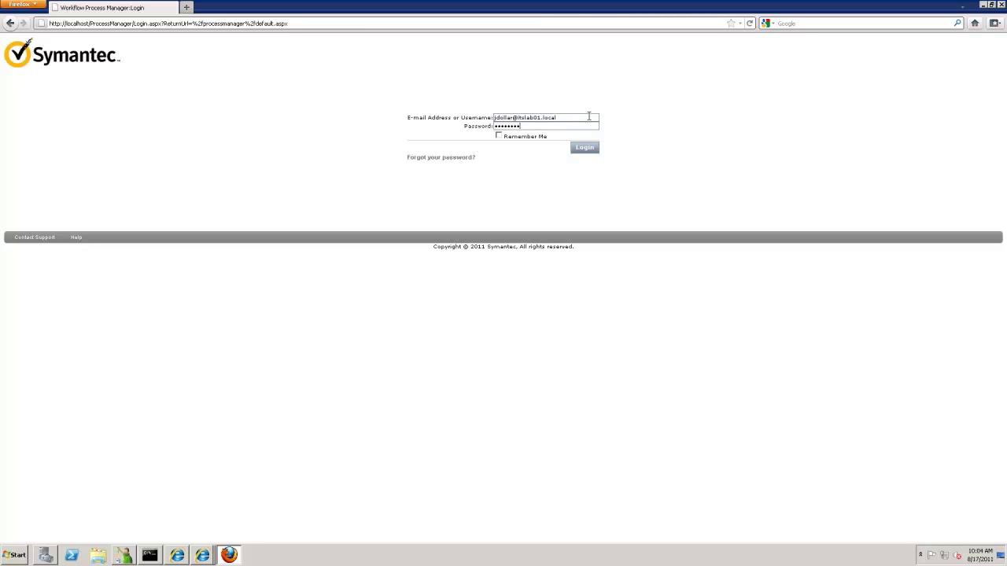
click(582, 149)
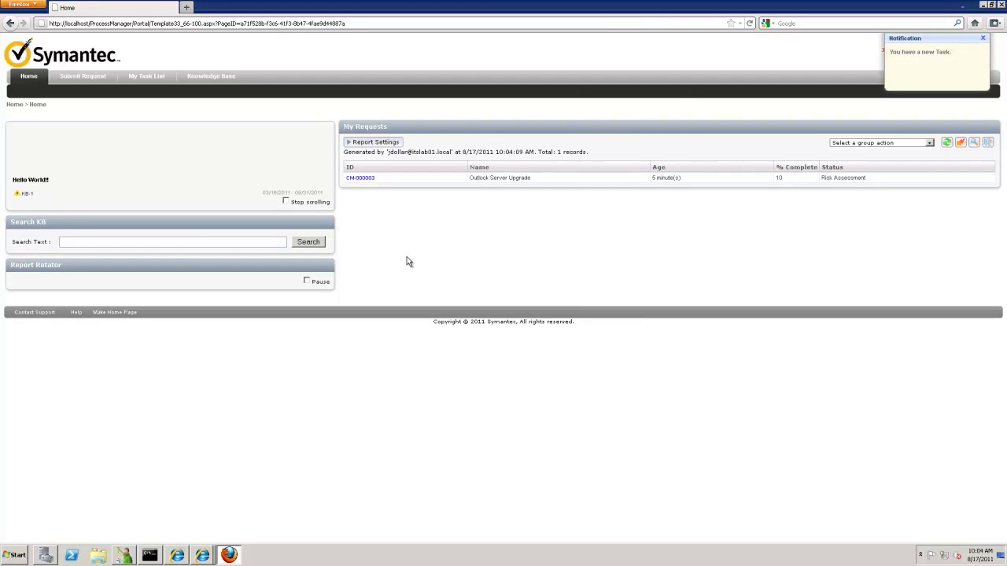
Show My Task List with the SD.ChangeManagement task group expanded.
click(145, 78)
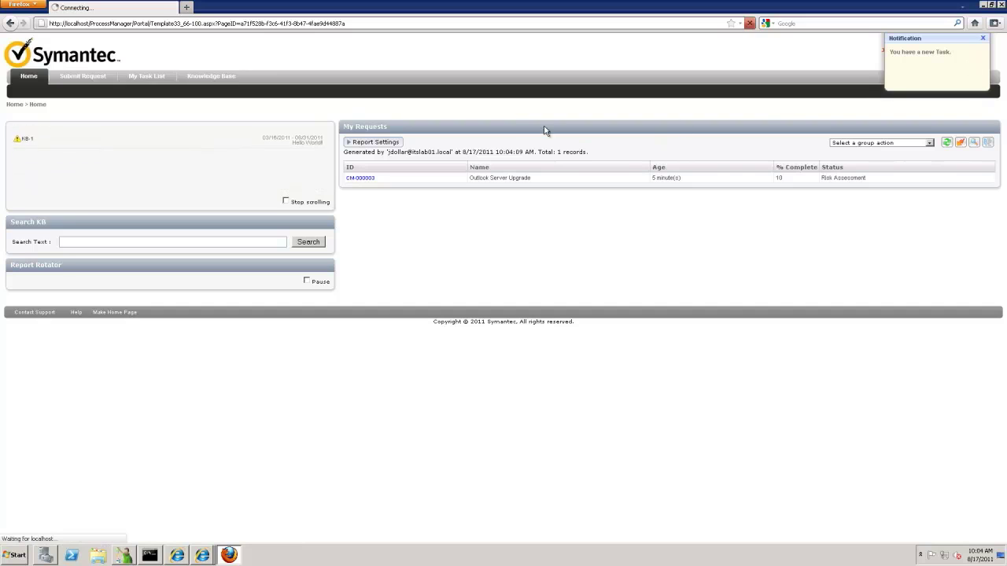
click(145, 77)
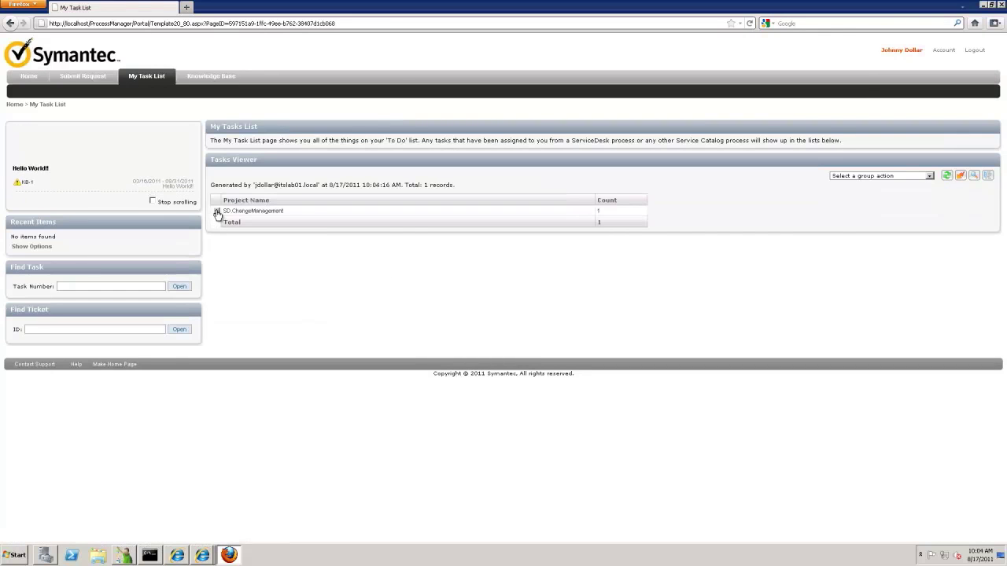
click(217, 211)
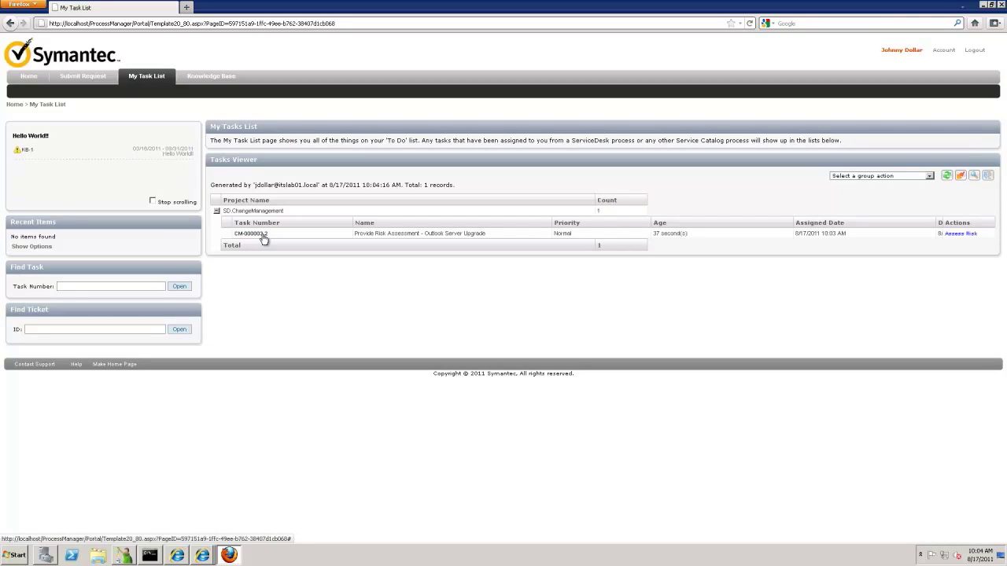
Open ticket CM-000003 from task CM-000003.2 and bring up its Assess Risk form.
click(262, 236)
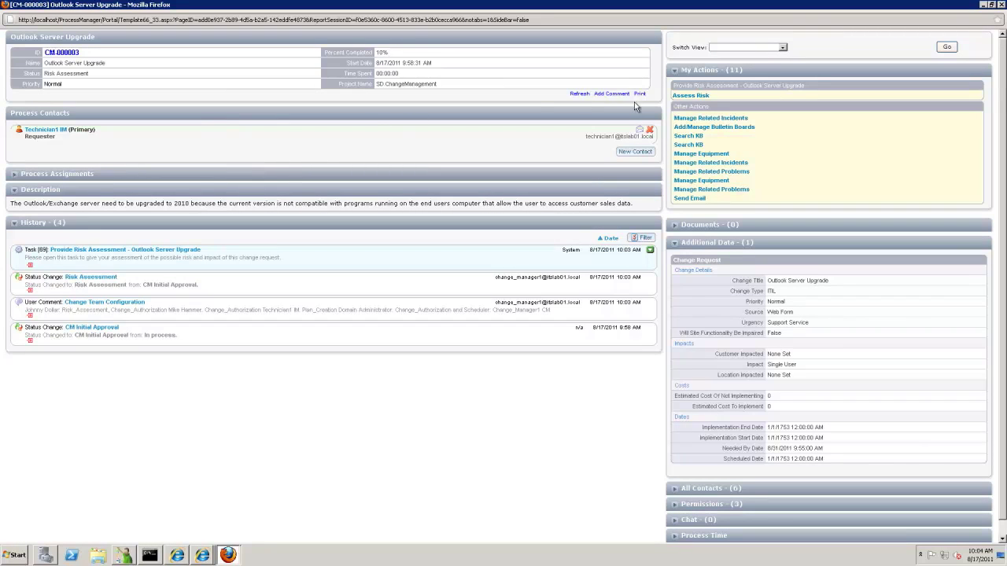
click(682, 96)
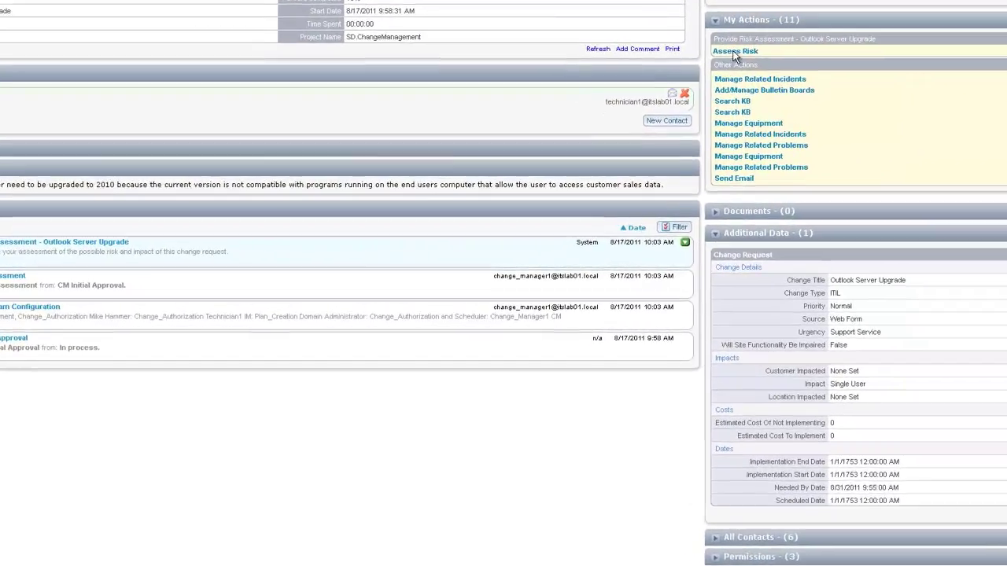
click(733, 52)
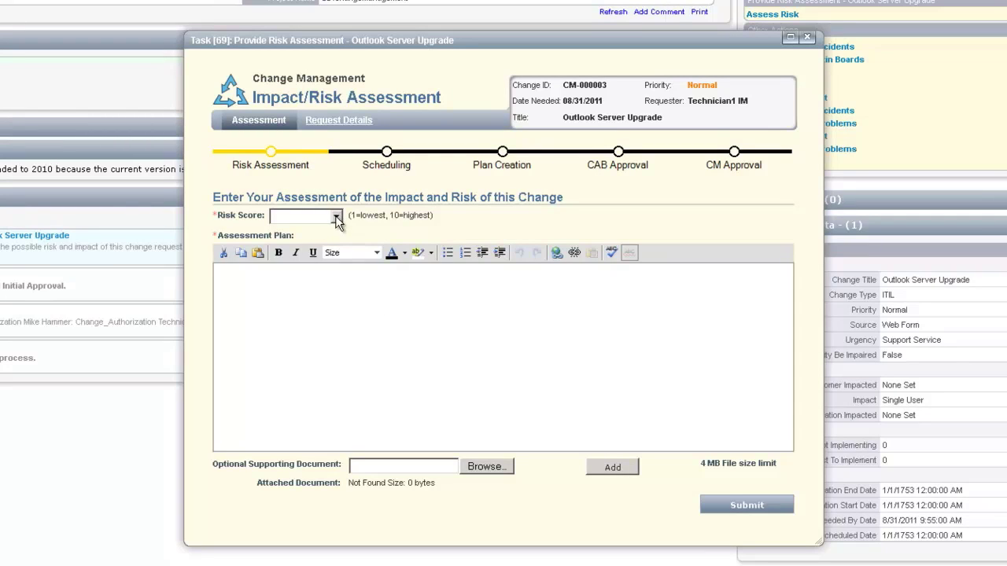
Set Risk Score 7 and write a plan about Exchange email being unavailable to all employees.
click(335, 215)
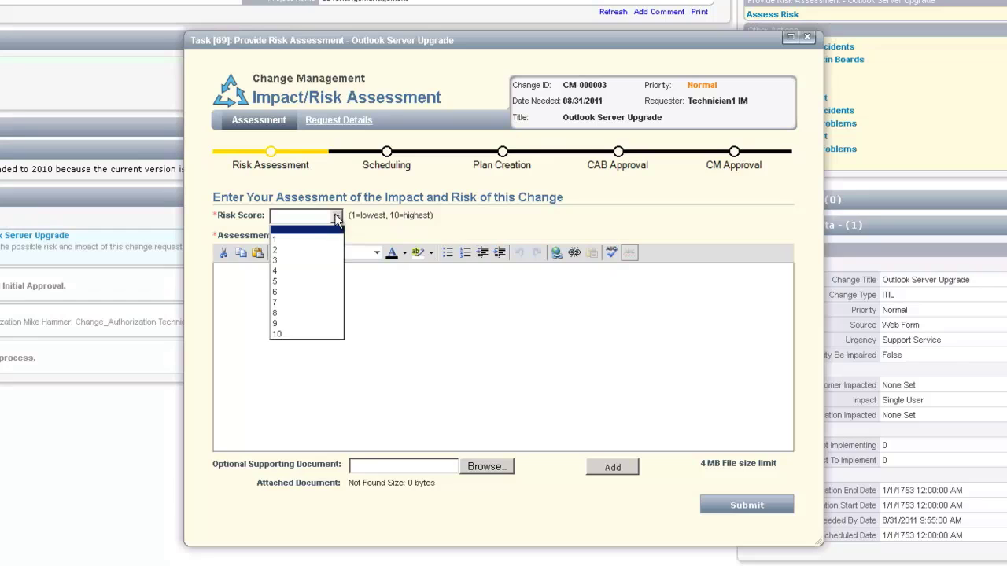
click(283, 304)
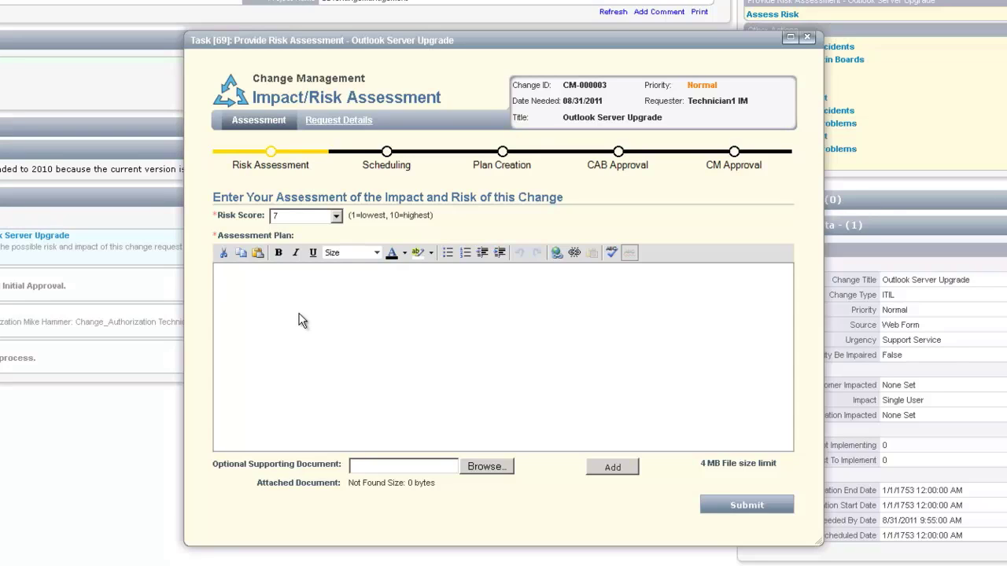
text(Above ave)
text(rage r)
text(isk for )
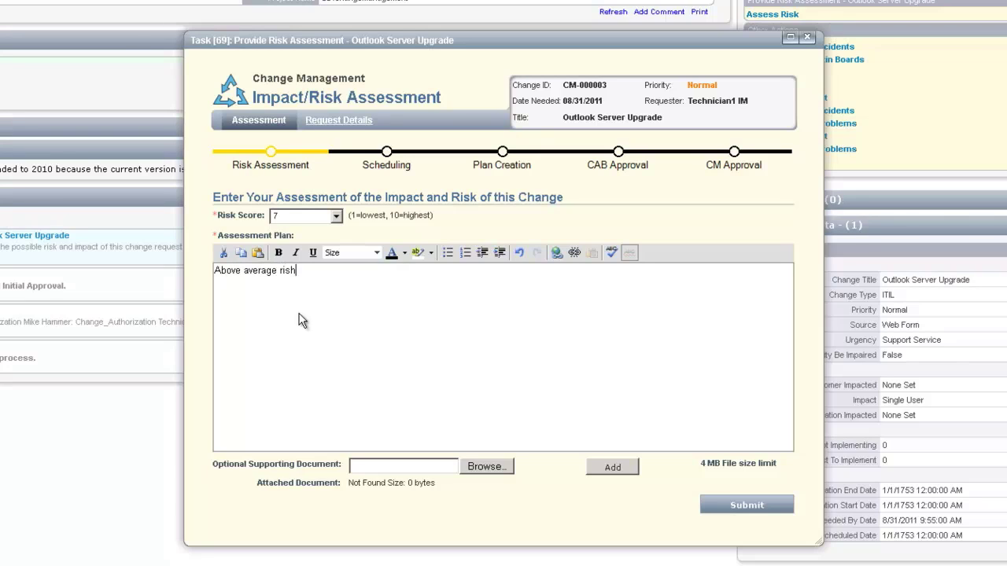
text(change due to the )
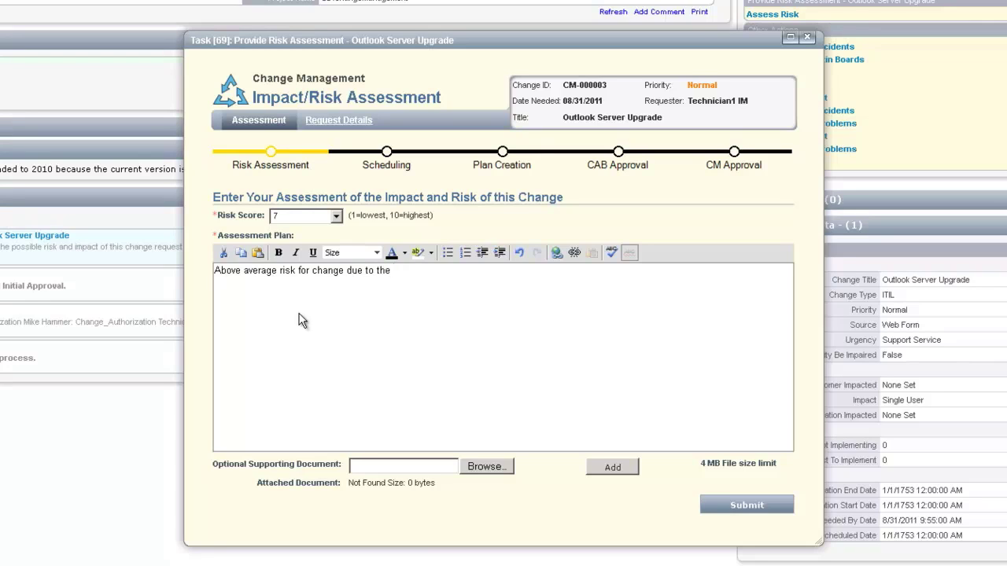
text(use of Exchange by all employees )
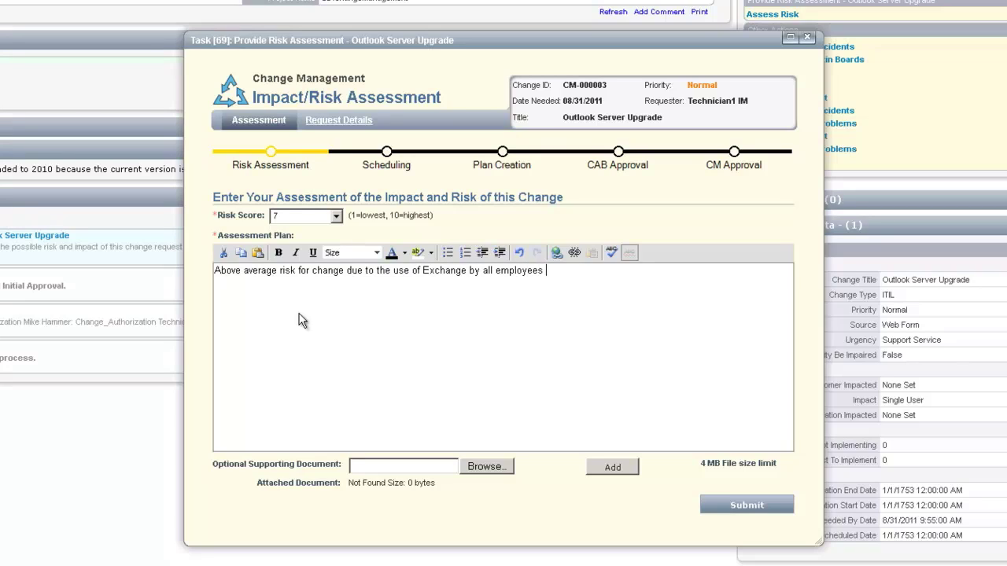
text(and w)
key(BackSpace)
text(this)
key(BackSpace)
key(BackSpace)
key(BackSpace)
key(BackSpace)
key(BackSpace)
text(if this)
text(upgrade does not go as planned email will not be available to all employees until issues are resolved.)
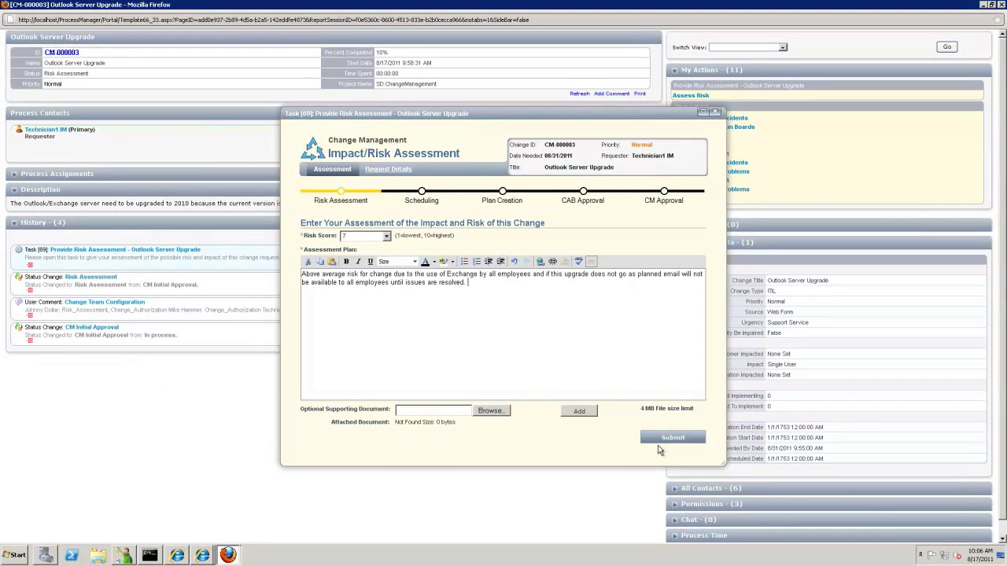
Submit the risk assessment and switch to the change manager's IE window.
click(668, 439)
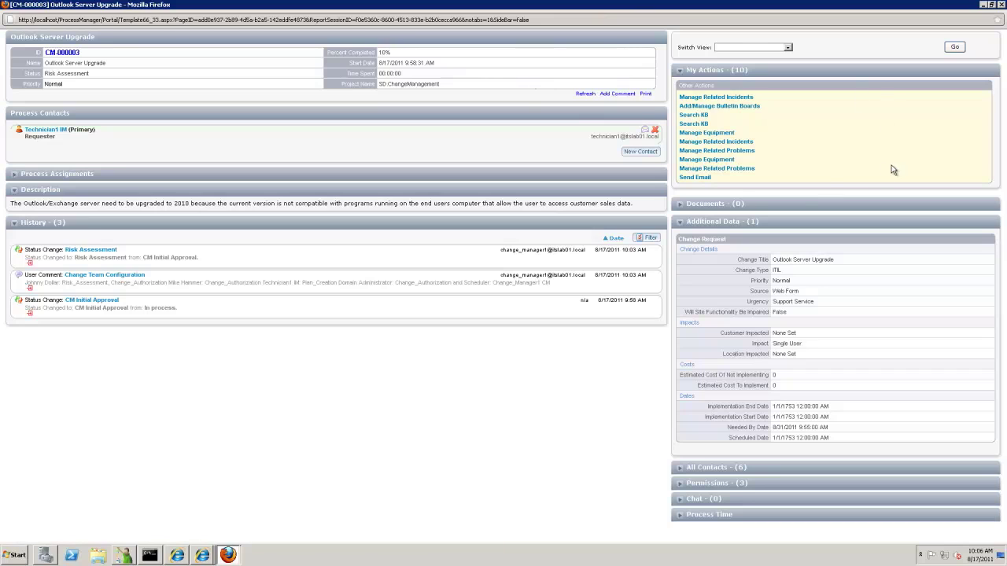
click(983, 5)
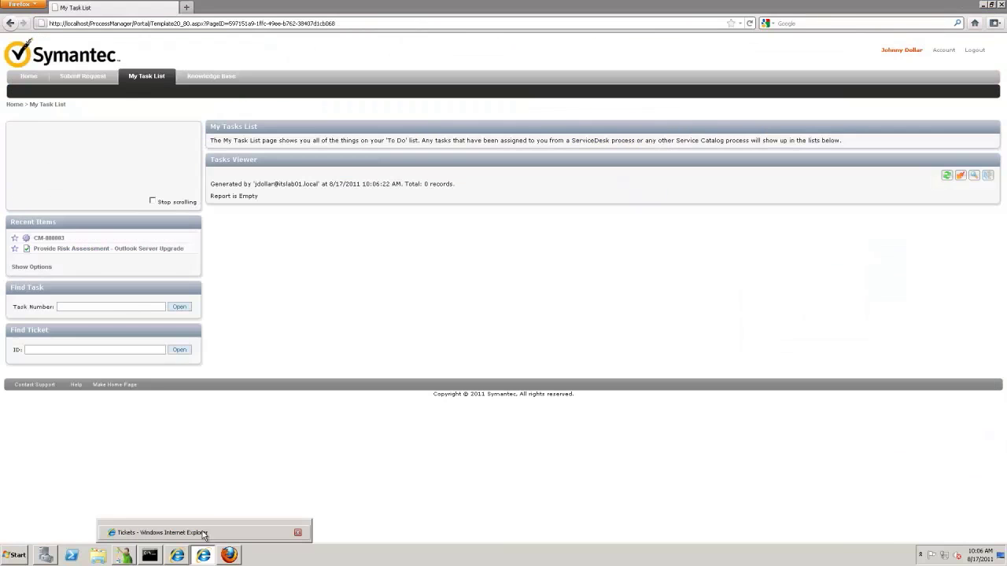
click(203, 556)
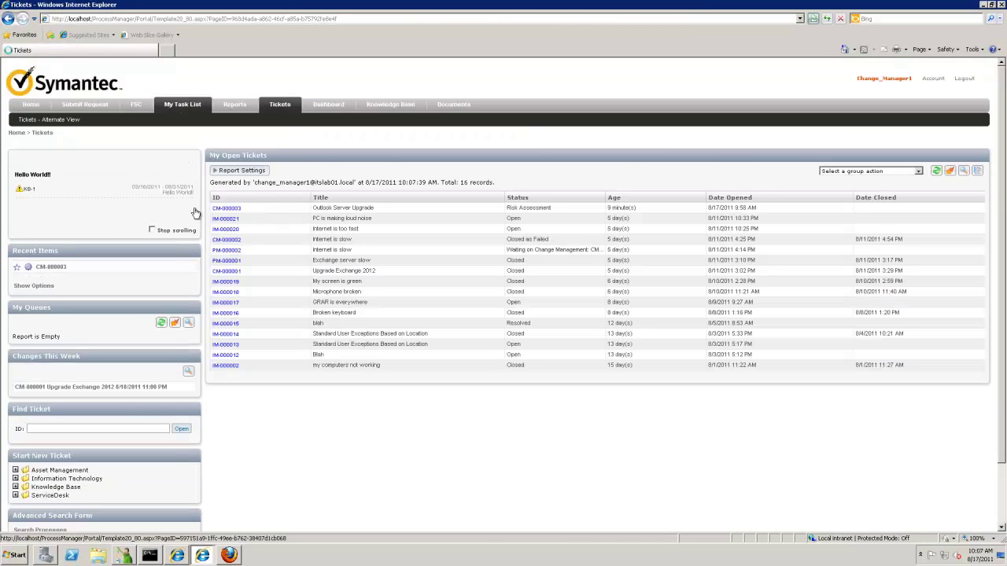
Close the outdated ticket window and open CM-000003 from the SD.ChangeManagement task list.
click(183, 103)
click(202, 557)
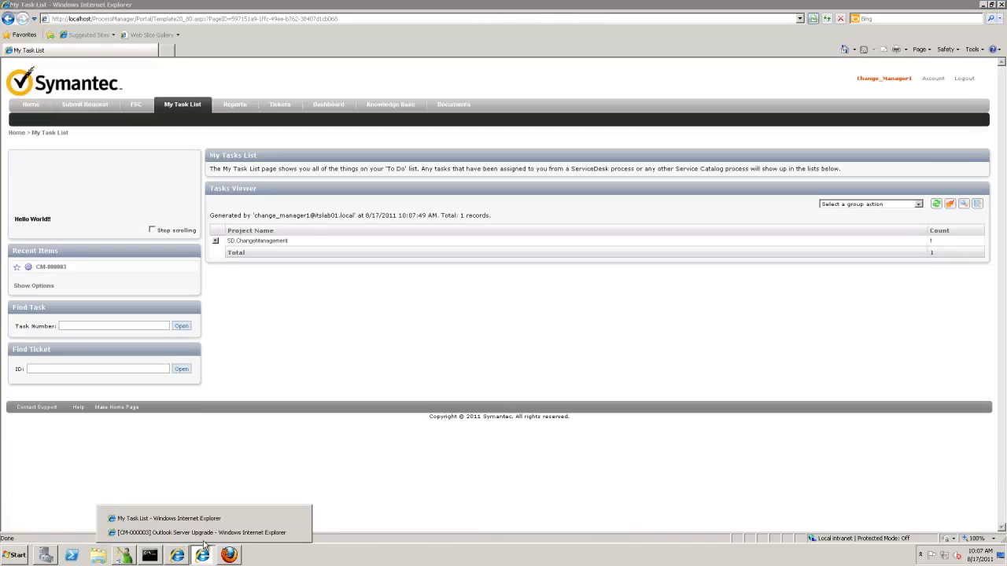
click(296, 530)
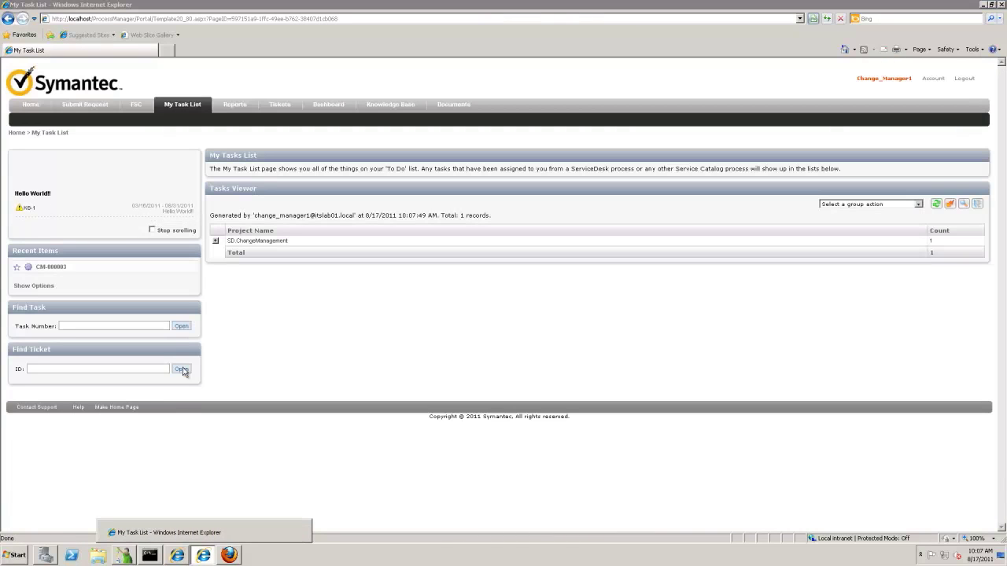
click(216, 241)
click(265, 264)
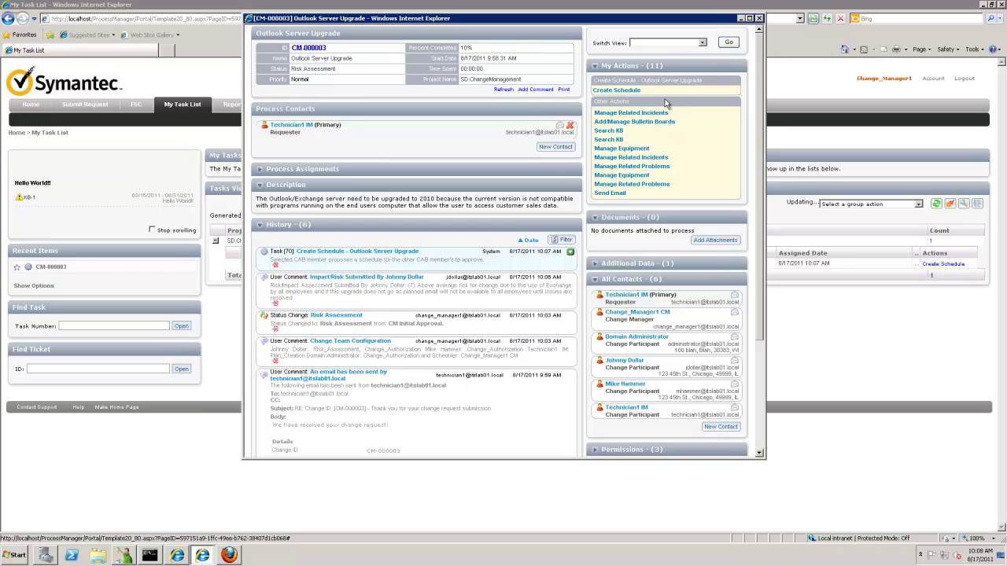
Propose a 9/3/2011 start, 2 days 12 hours duration, with a September 3 weekend comment.
click(612, 91)
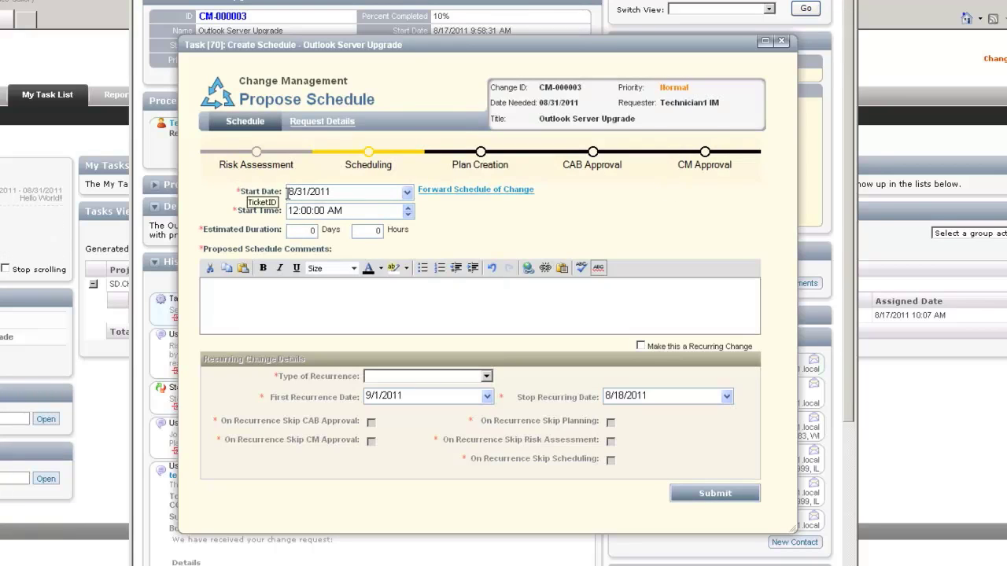
click(407, 194)
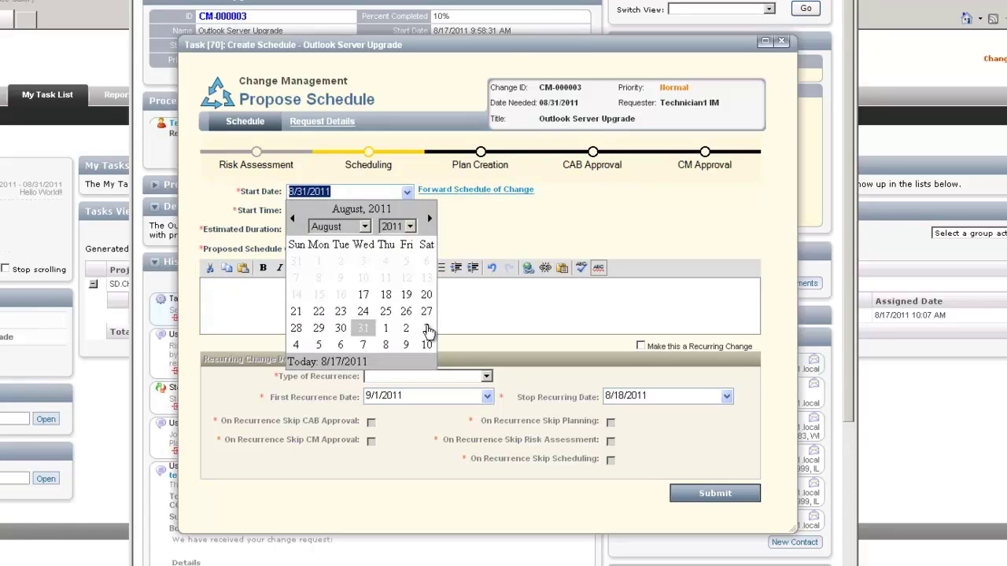
click(428, 330)
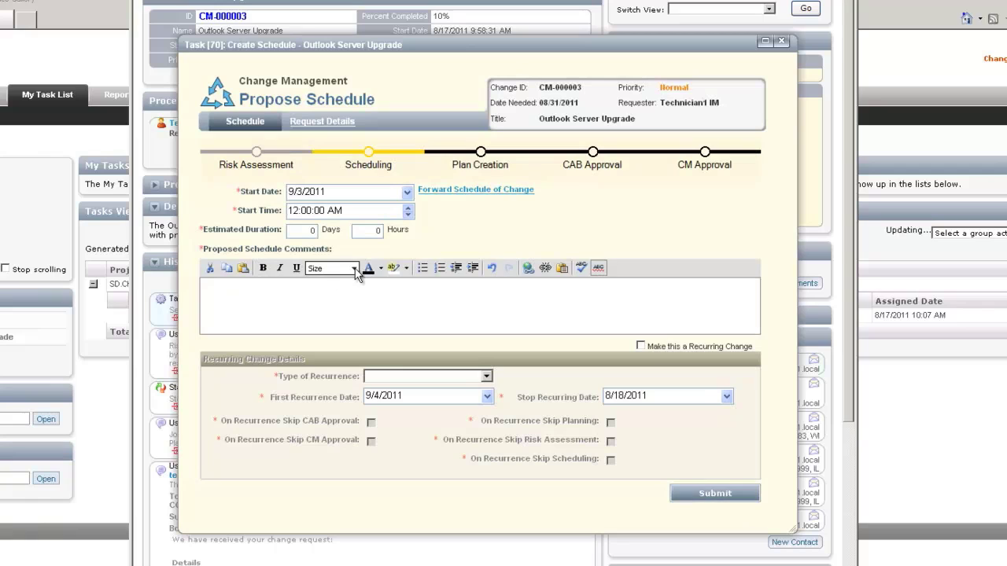
click(304, 231)
text(2)
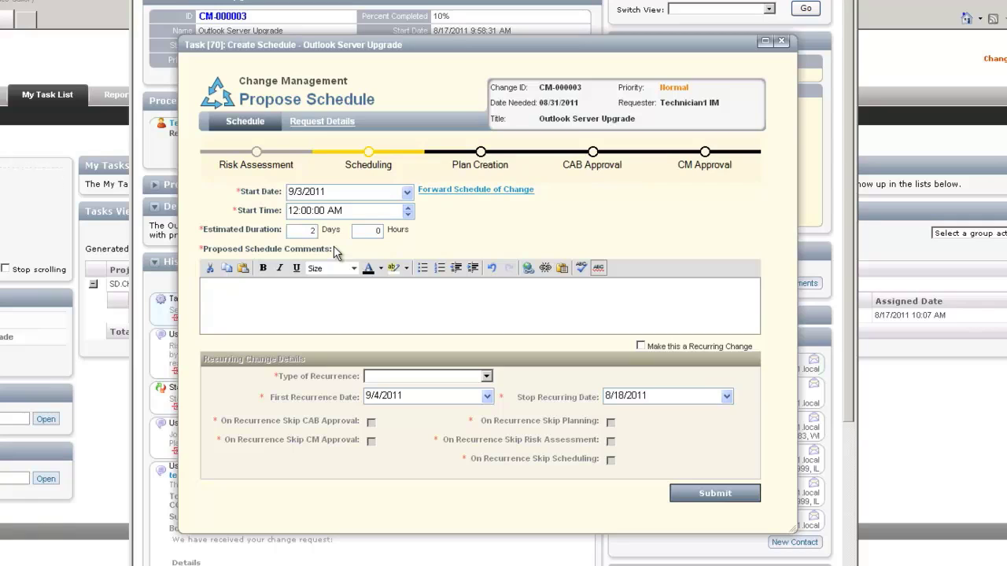
text(12)
click(233, 294)
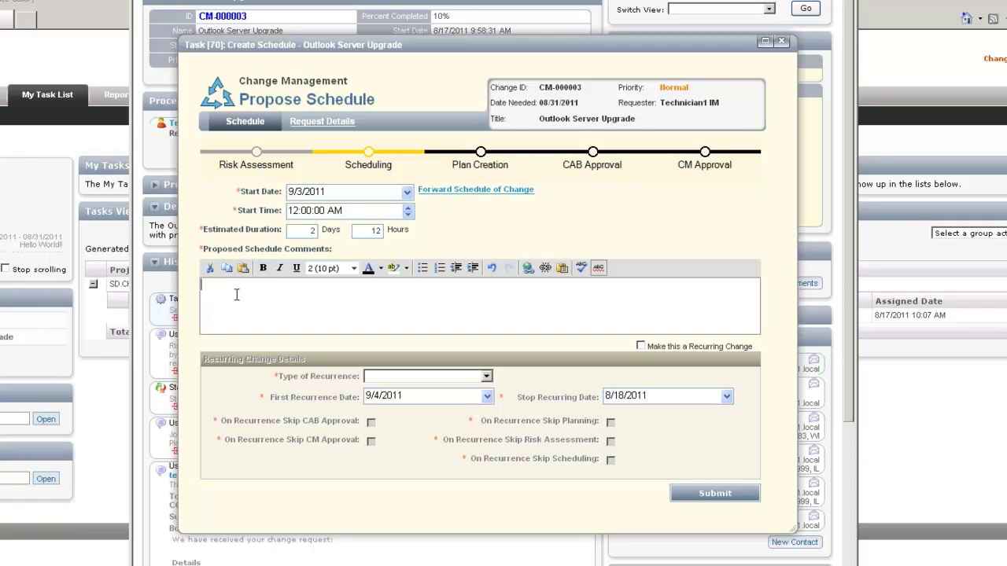
text(Sc)
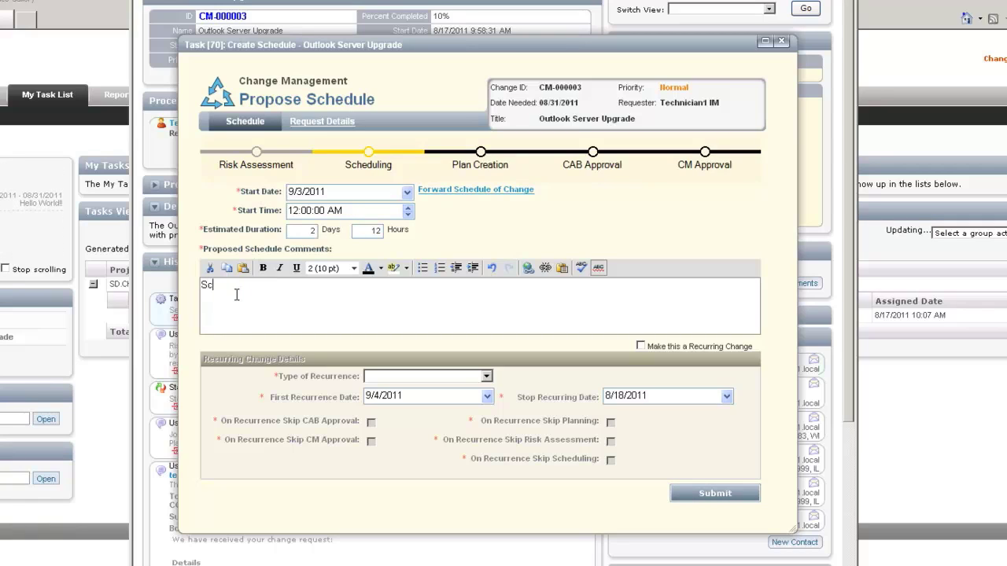
text(hed)
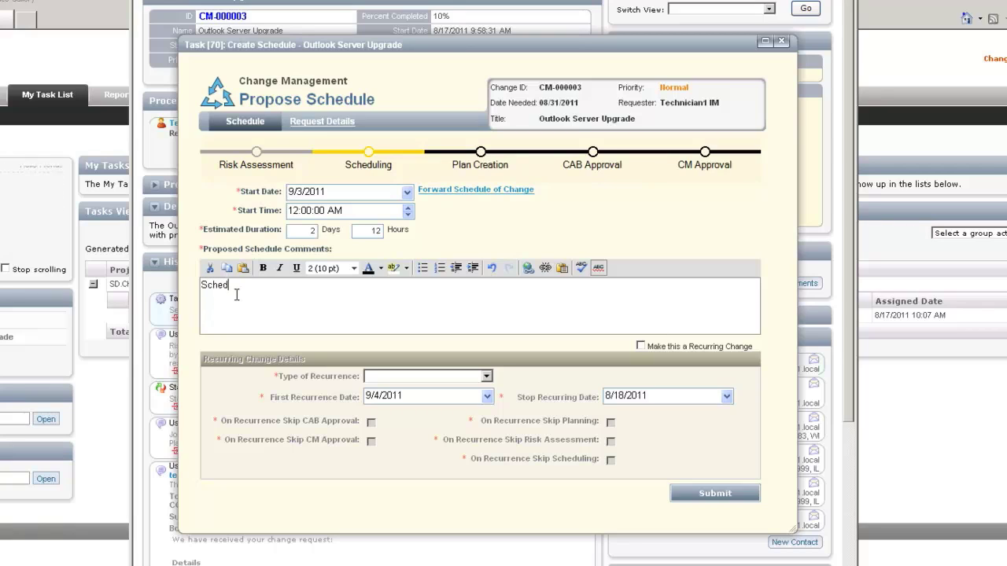
text(uled for the week)
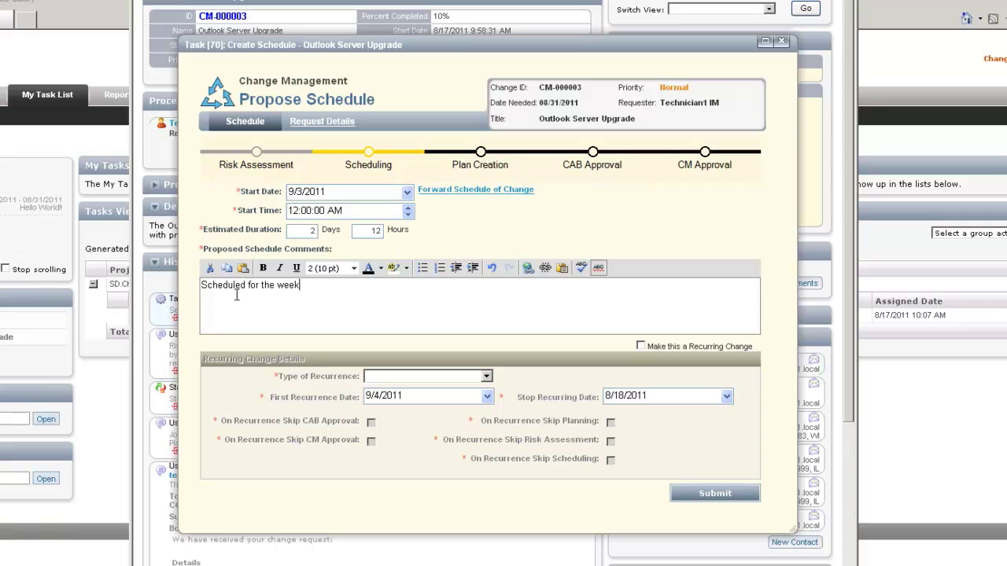
text(end of )
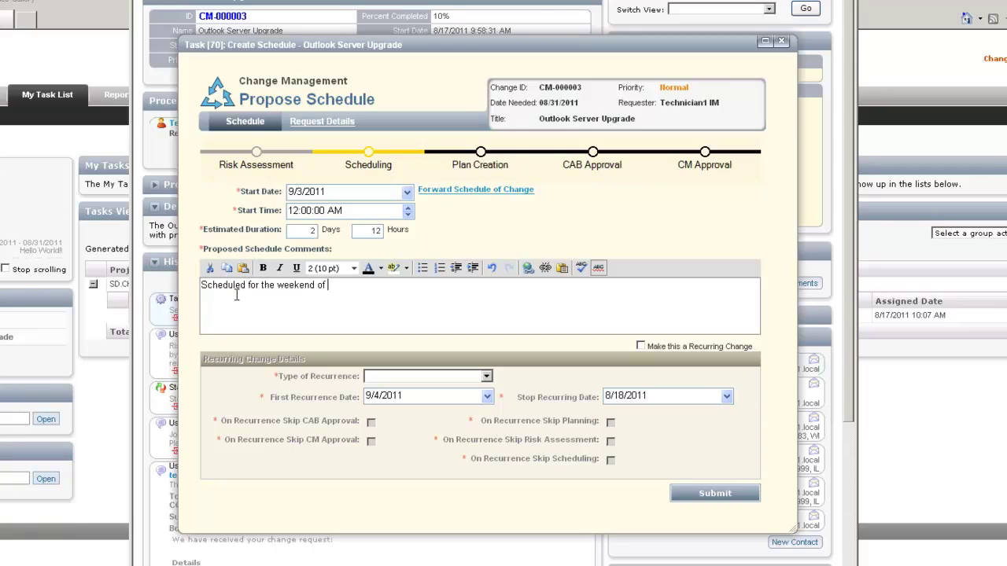
text(thSeptem)
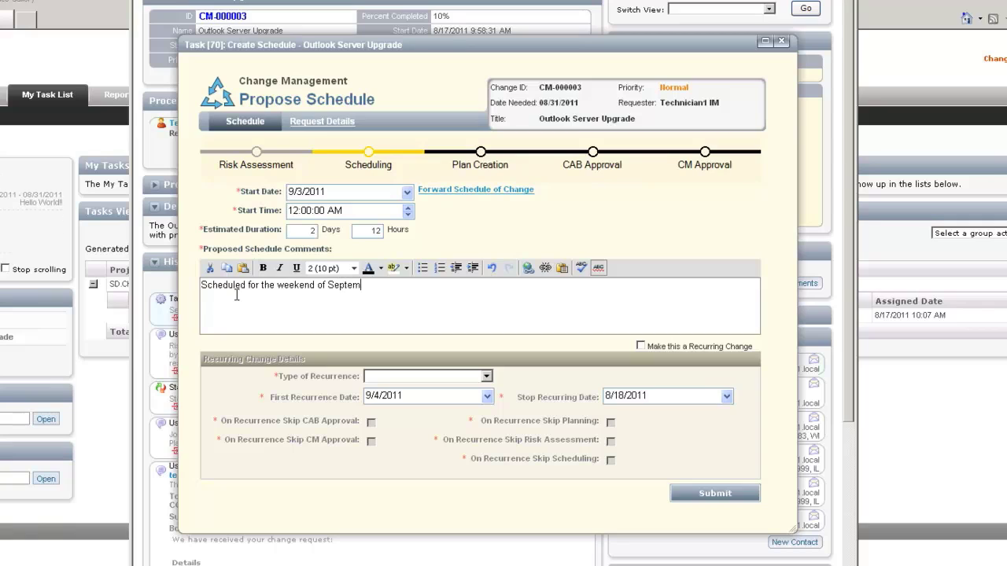
text(te)
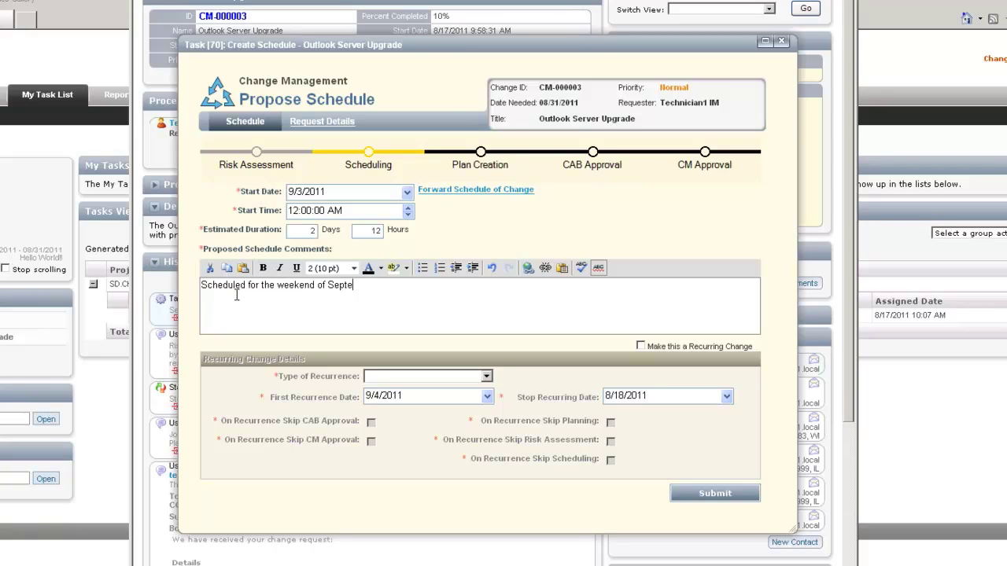
text(mber 3, )
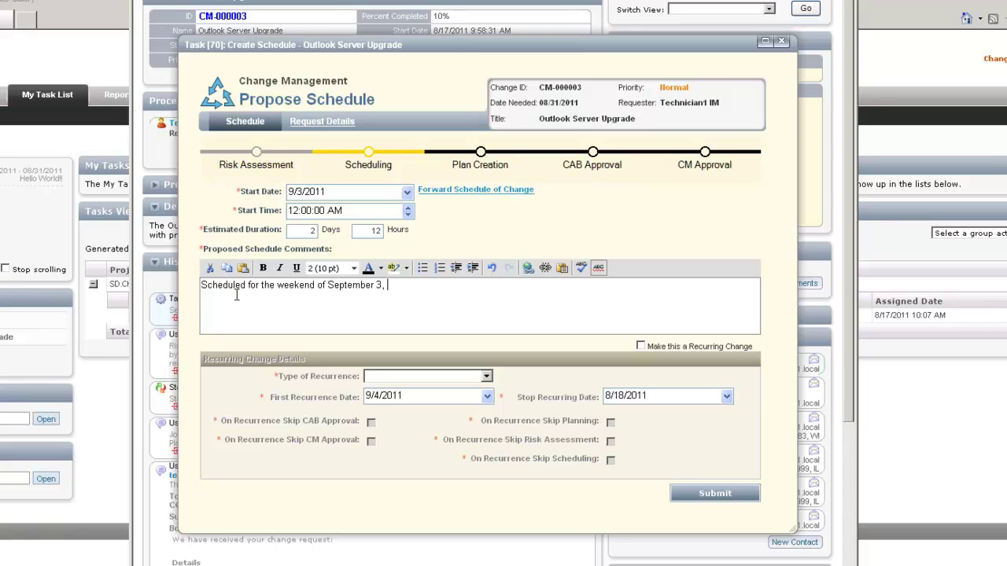
text(to not )
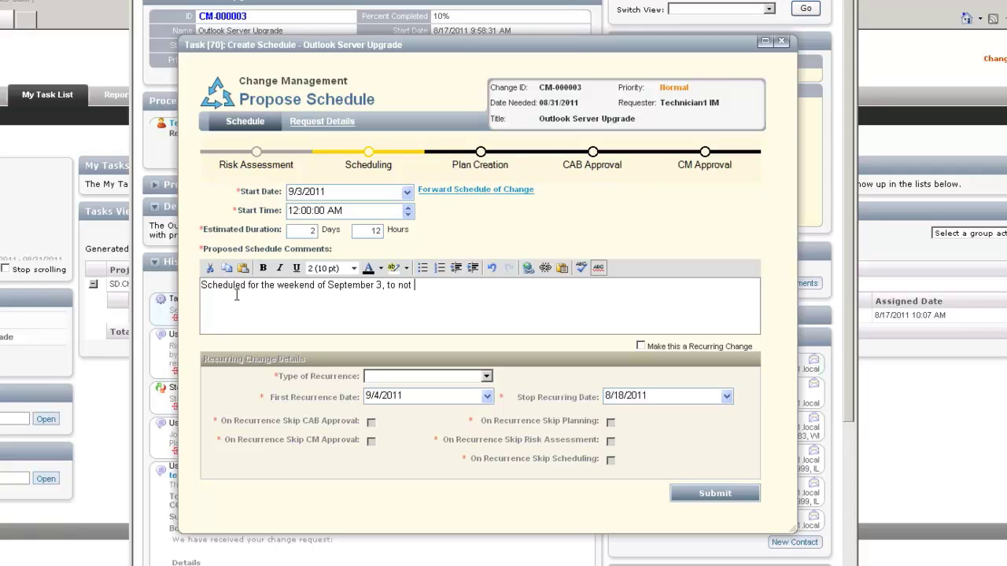
text(hinder normal busi)
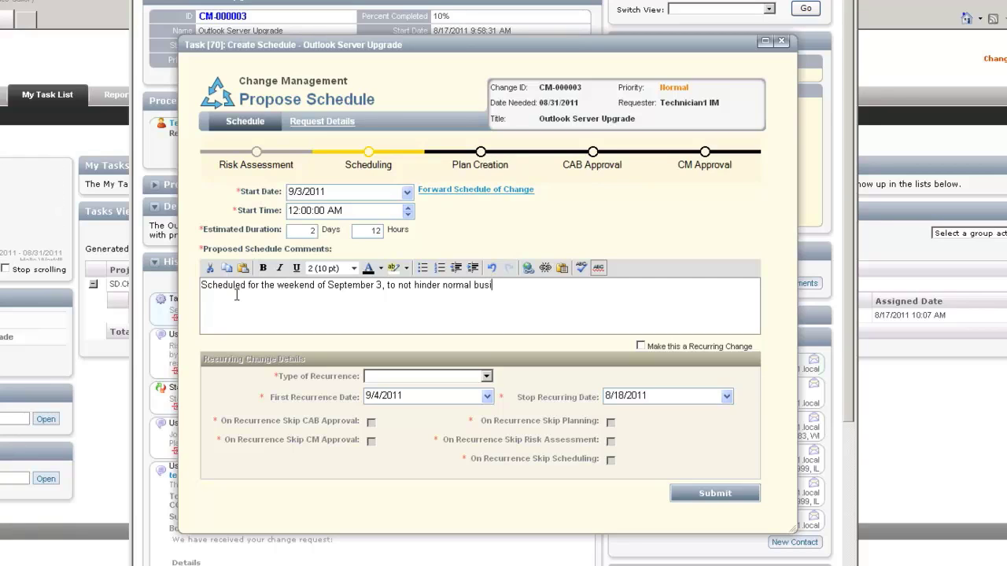
text(ness operat)
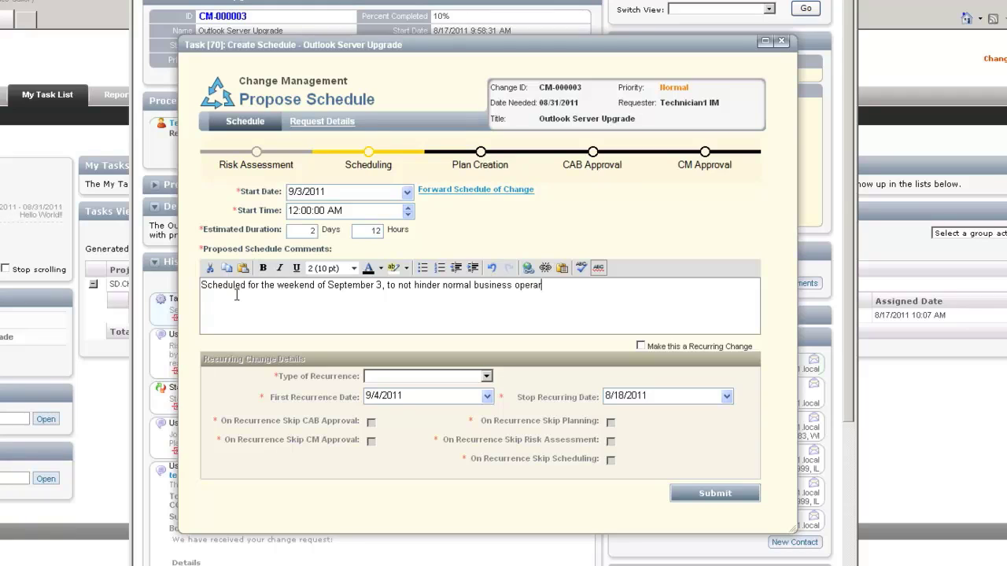
text(ions)
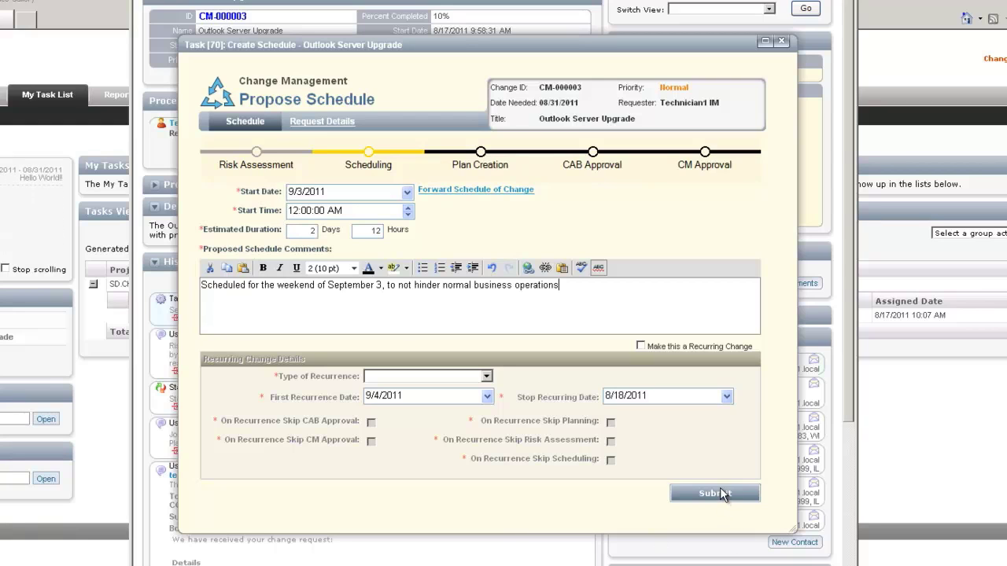
Submit the proposed schedule and switch to the technician's IE window.
click(722, 493)
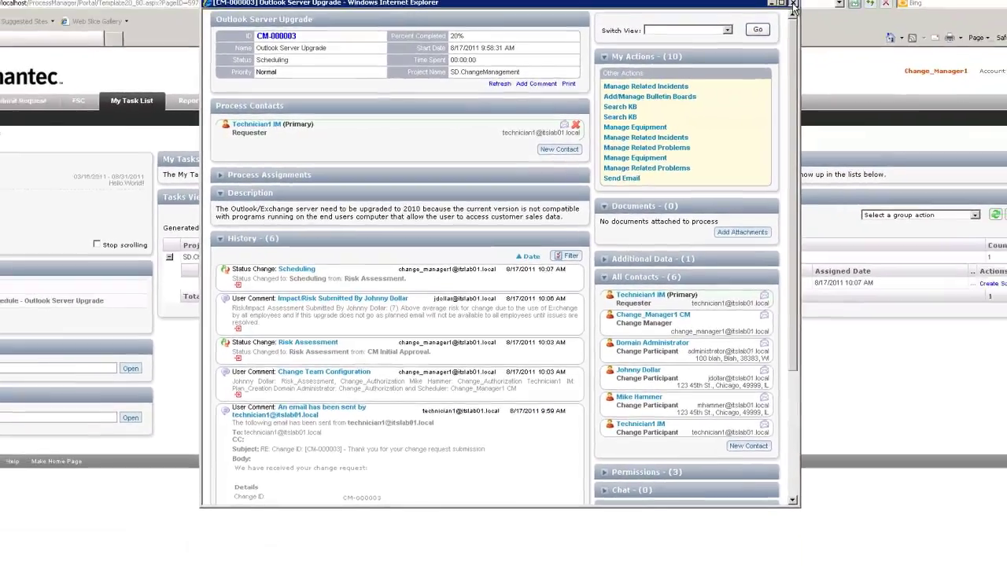
click(792, 4)
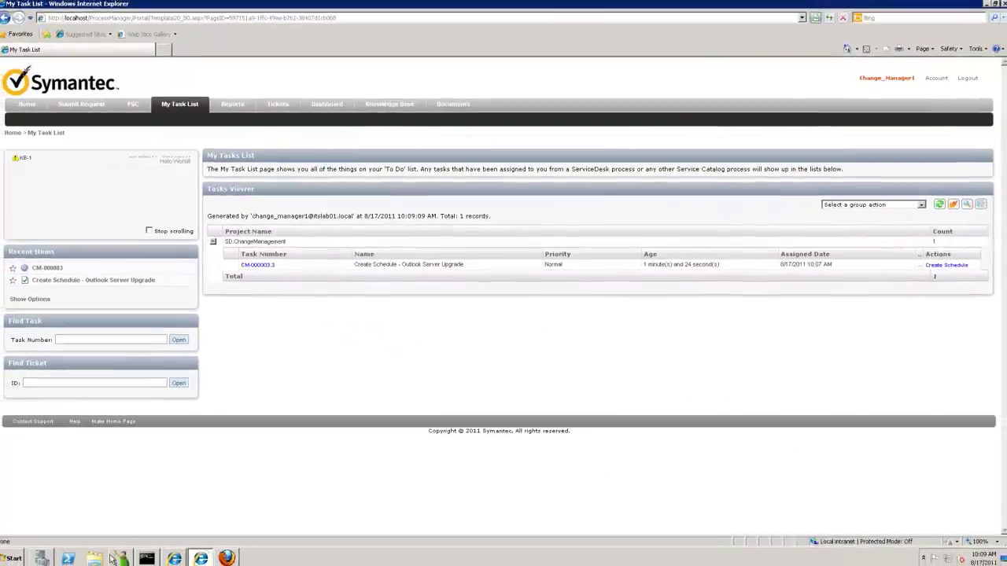
click(177, 555)
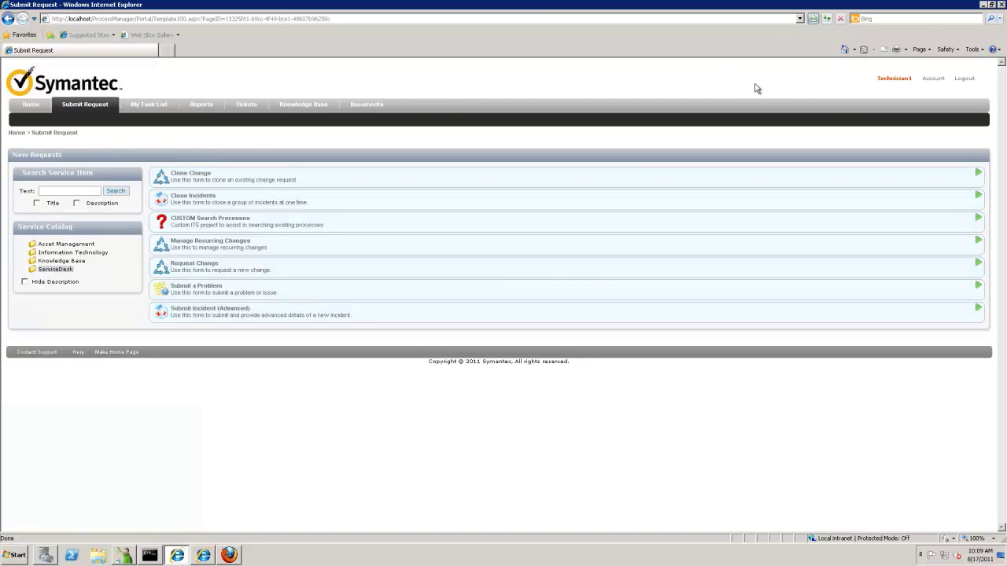
Open the CM-000003.4 Create Change Plans task, show its additional data, and start the implementation plan.
click(130, 110)
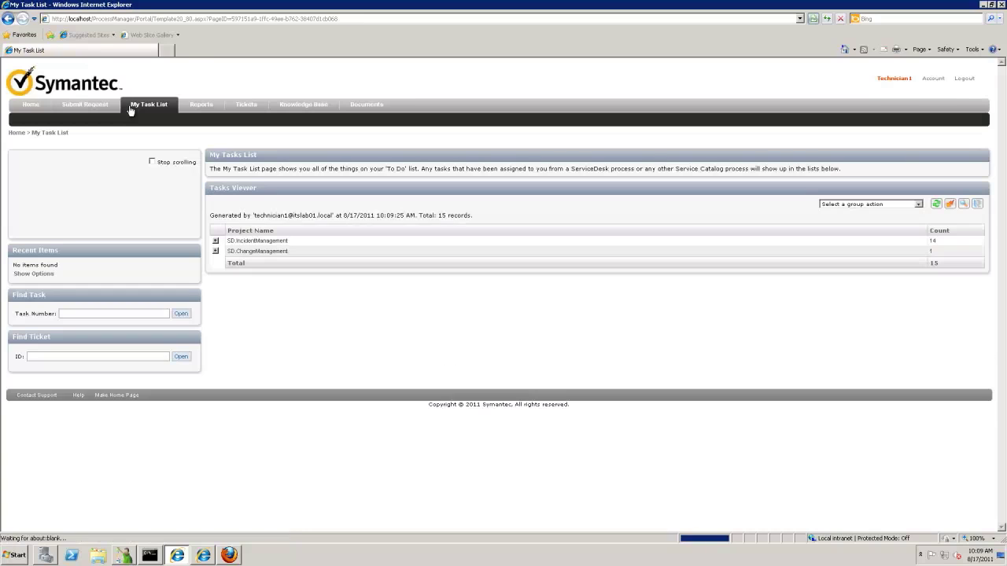
click(215, 251)
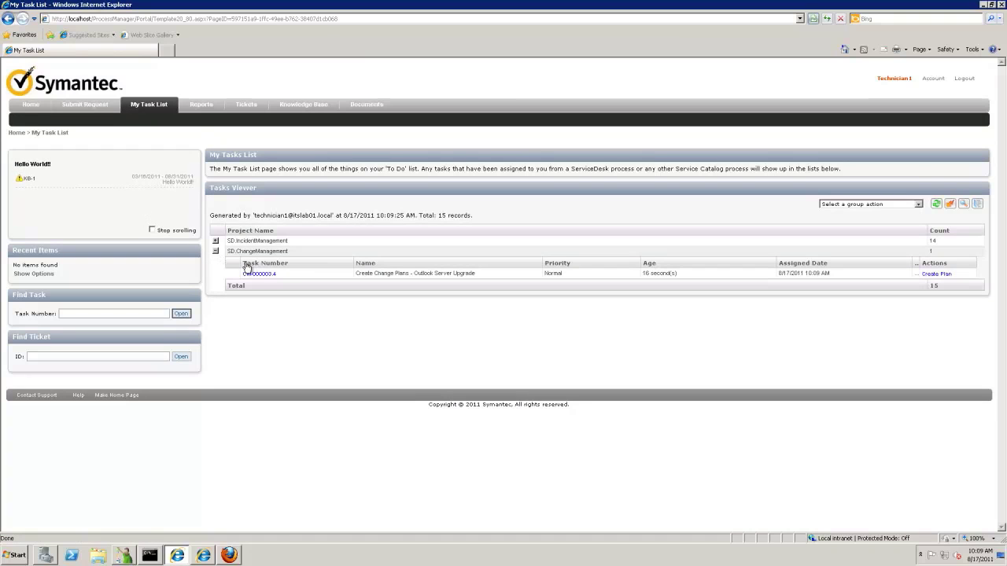
click(256, 275)
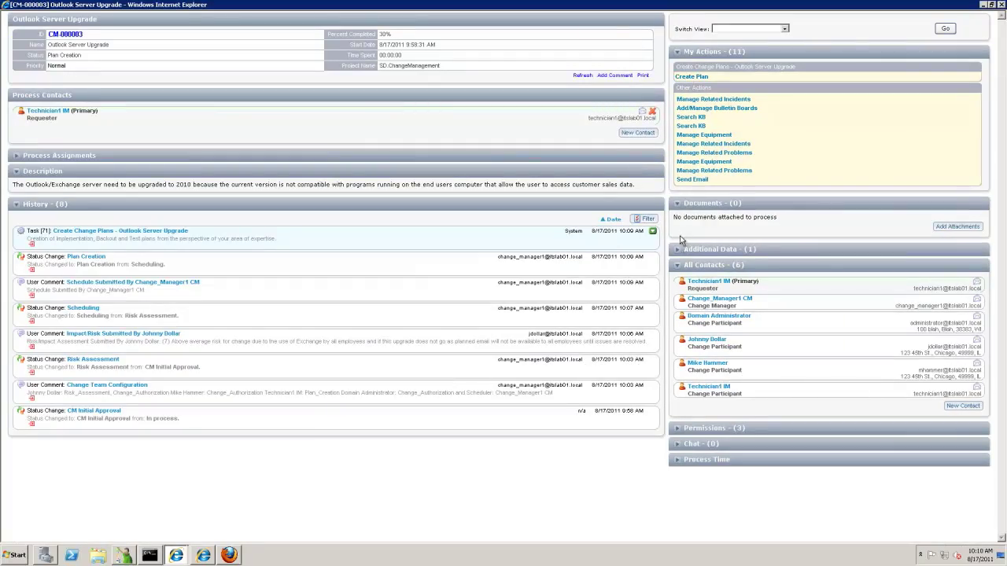
click(683, 249)
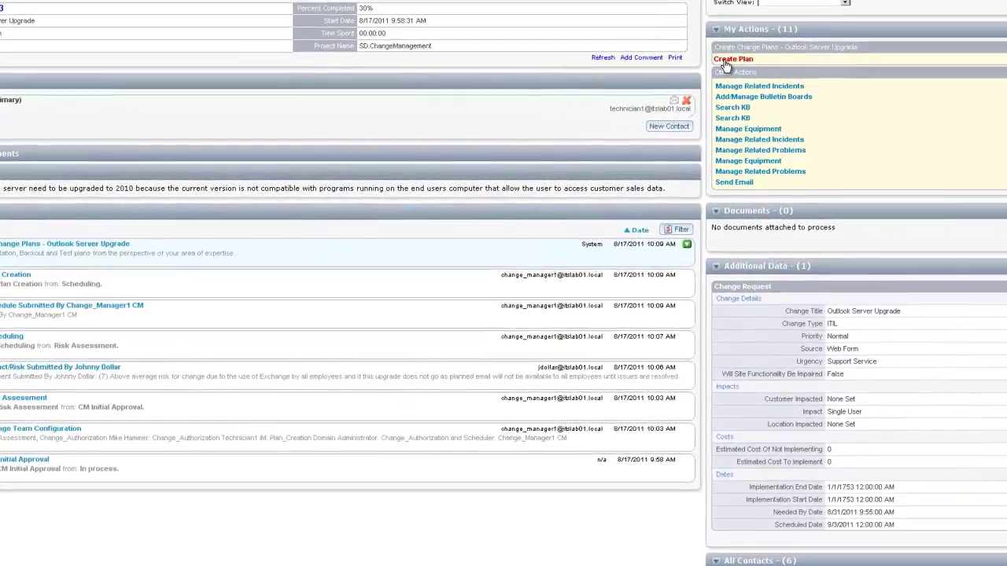
click(716, 64)
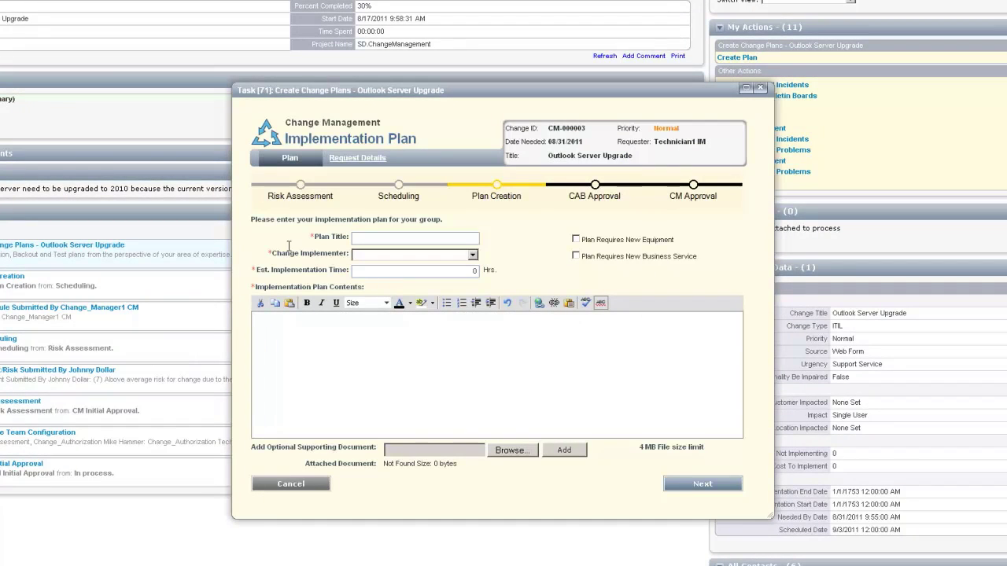
Title the plan 'Server Upgrade', assign the first technician as implementer, and estimate 8 hours.
click(368, 236)
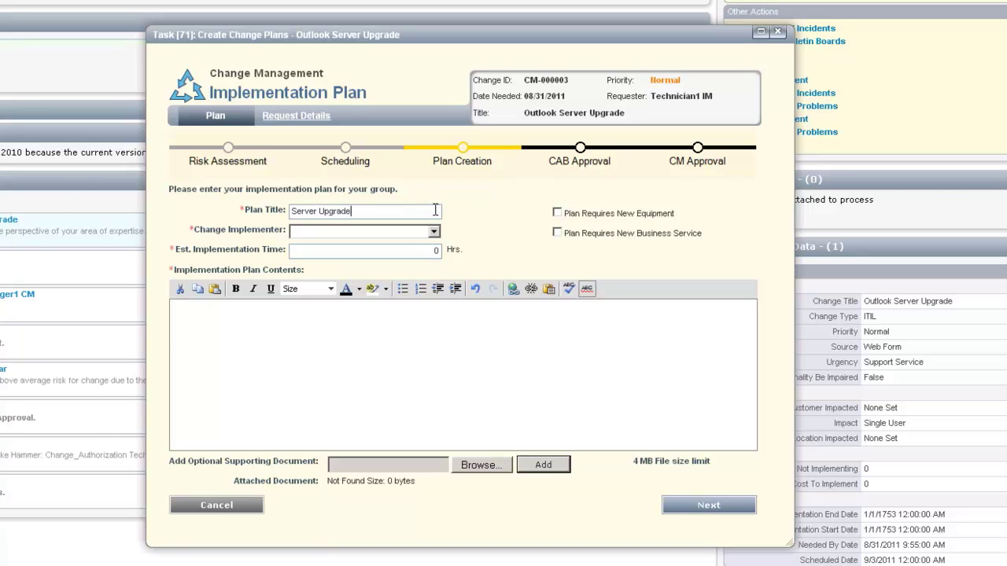
click(433, 233)
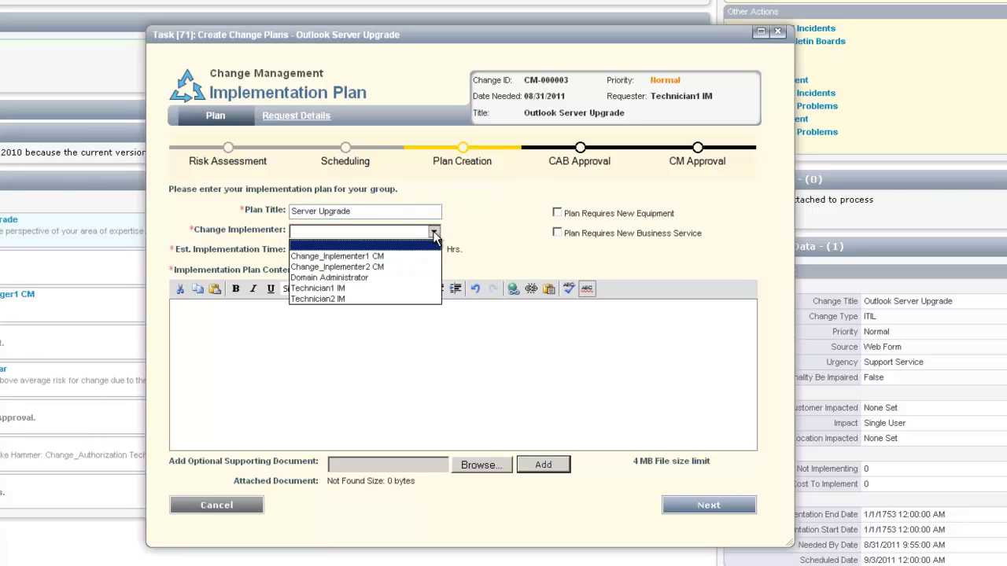
click(342, 289)
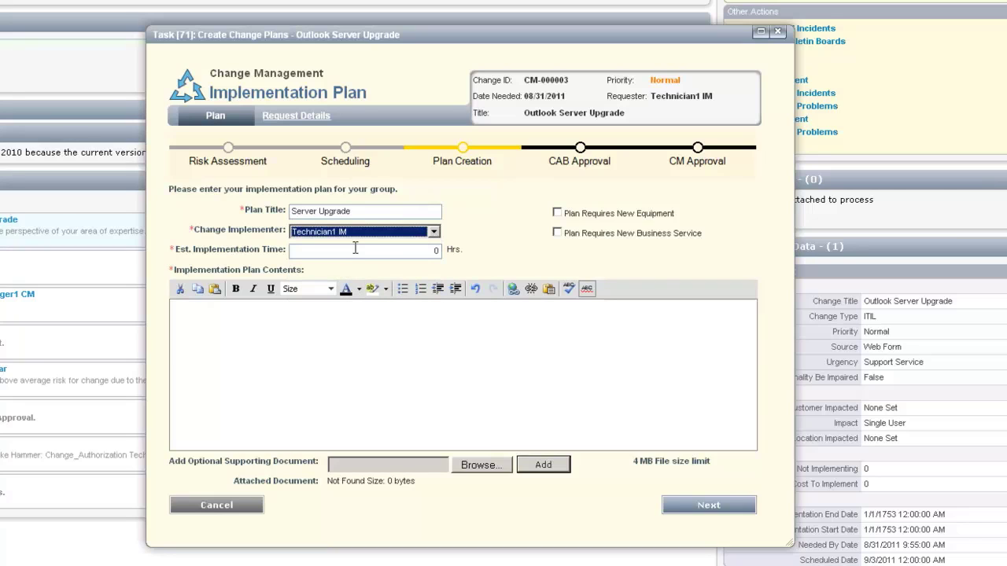
key(Tab)
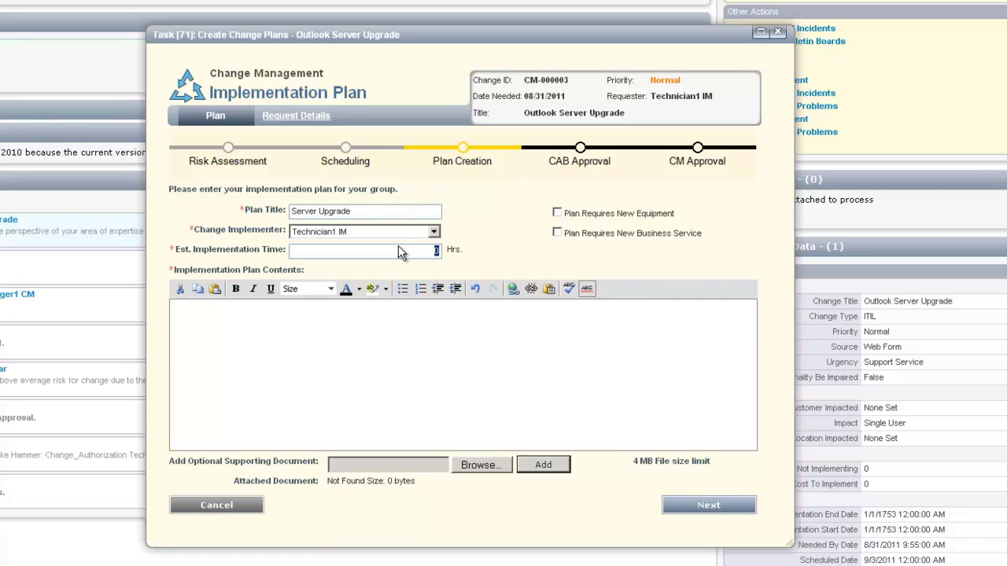
text(8)
Write the three numbered installation steps and save the implementation plan.
click(253, 343)
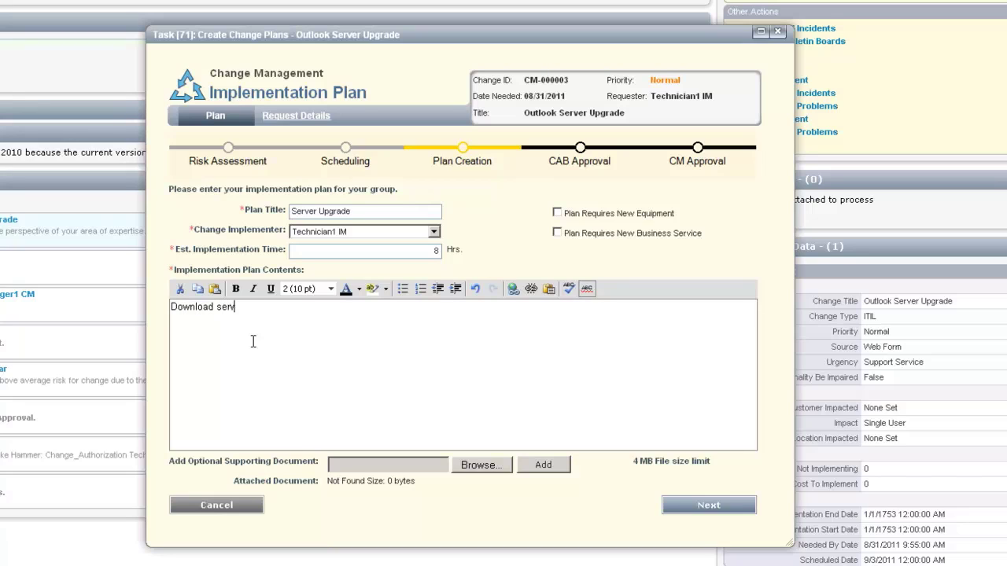
key(BackSpace)
key(BackSpace)
key(BackSpace)
key(BackSpace)
key(BackSpace)
key(BackSpace)
key(BackSpace)
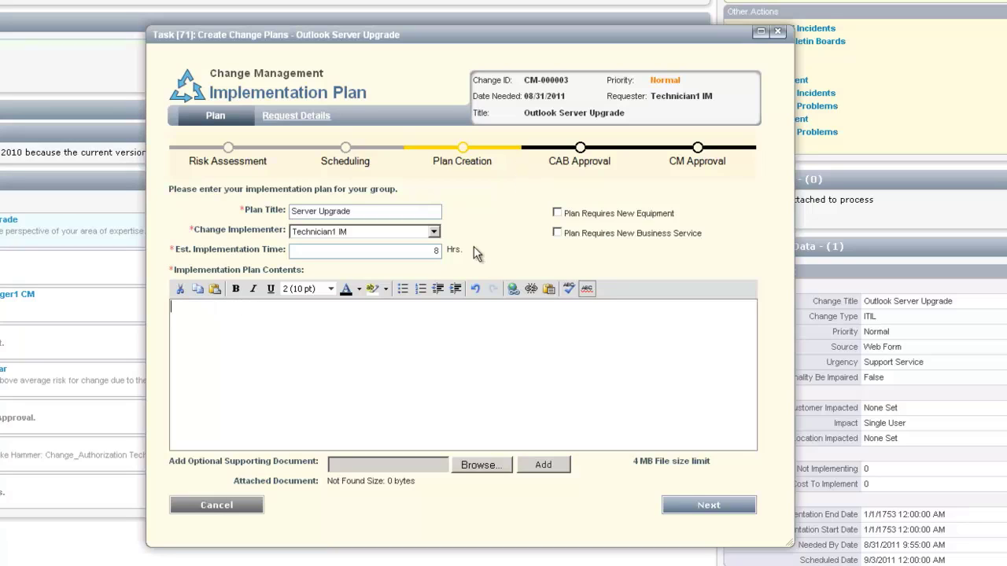
click(420, 290)
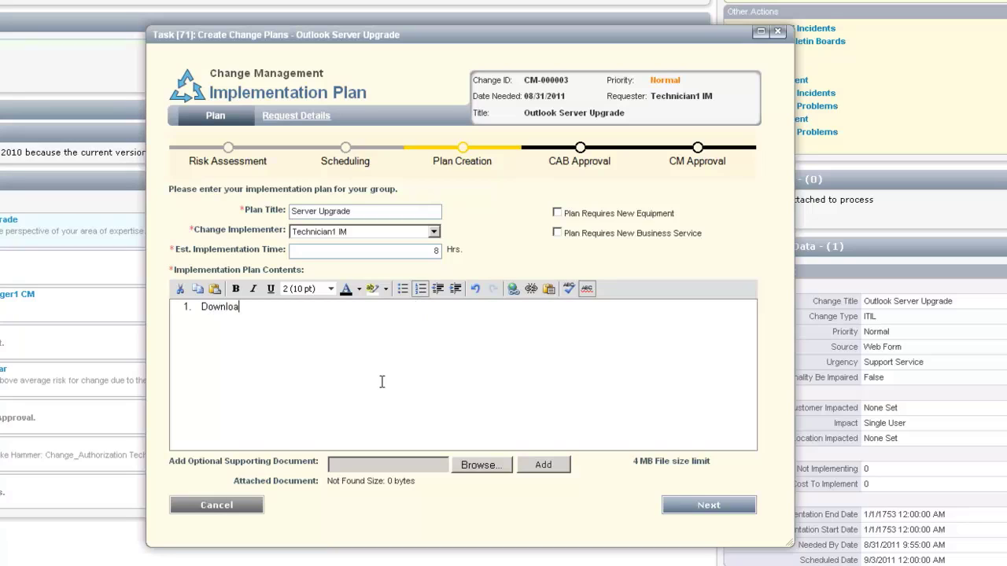
text(erver upgrade installer)
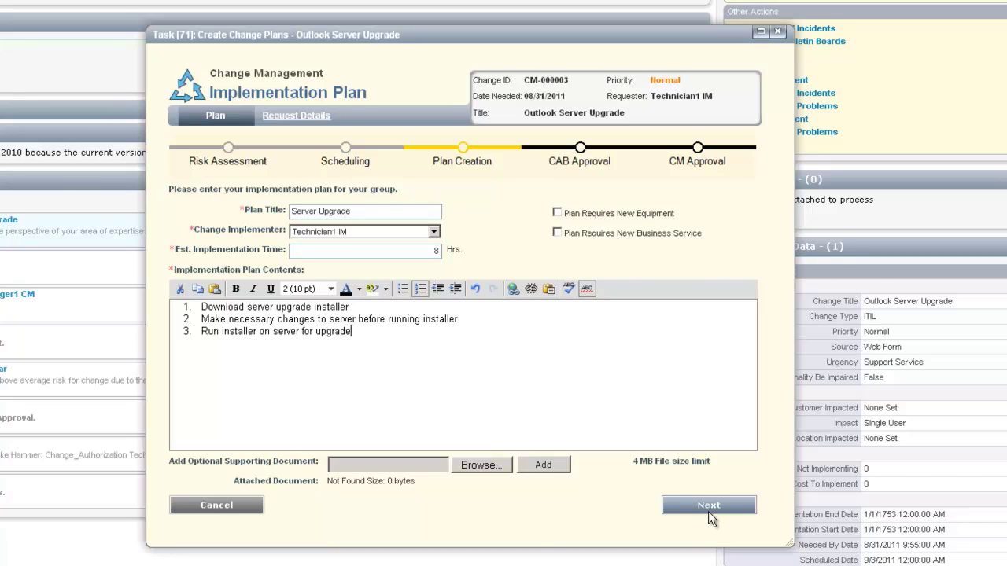
click(714, 508)
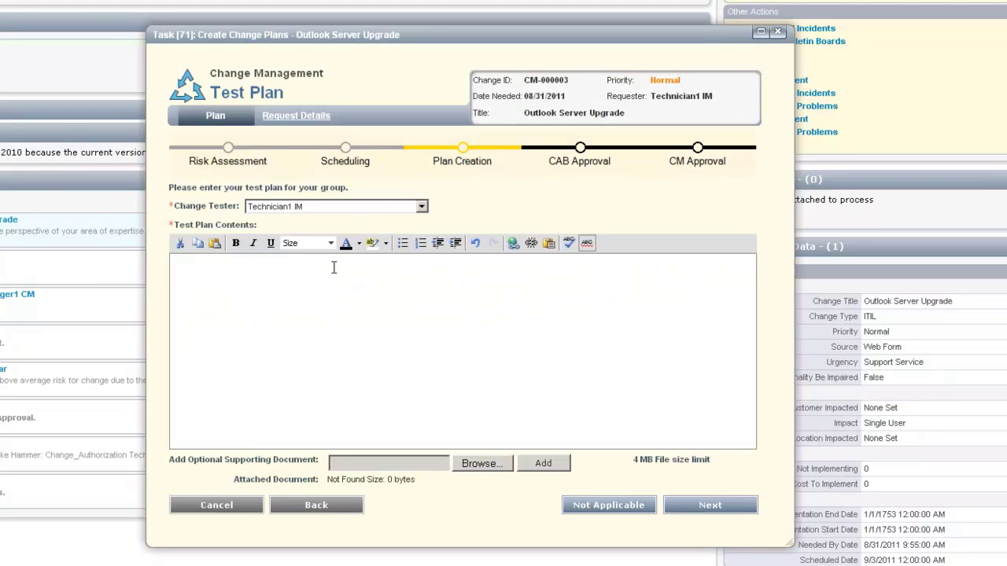
Start a numbered test plan with 'Is software upgraded?' and 'Can emails be sent?'.
click(274, 303)
click(420, 245)
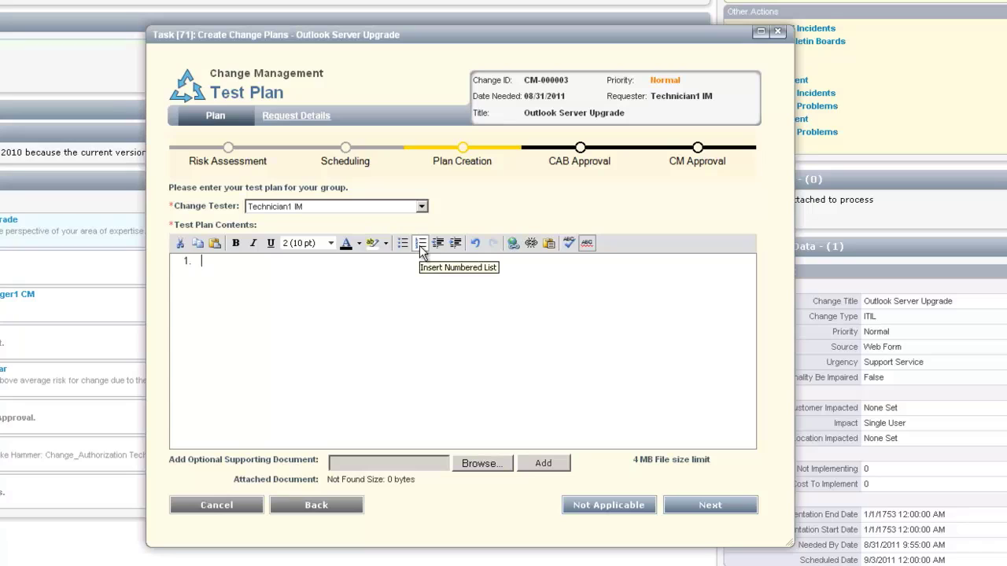
text(D)
key(BackSpace)
key(BackSpace)
key(BackSpace)
text(Is softw)
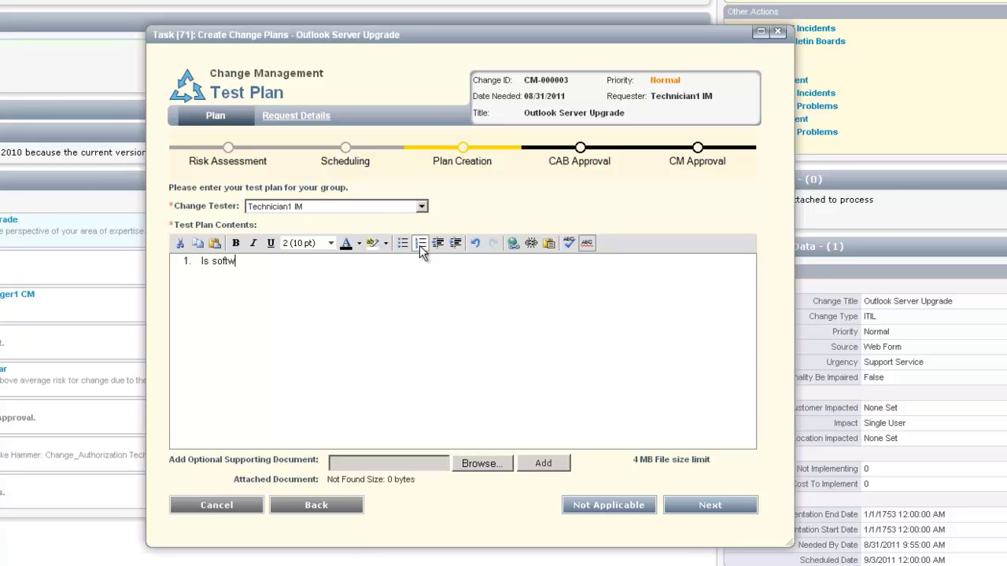
text(are upgraded?)
key(Return)
text(D)
key(BackSpace)
text(Can )
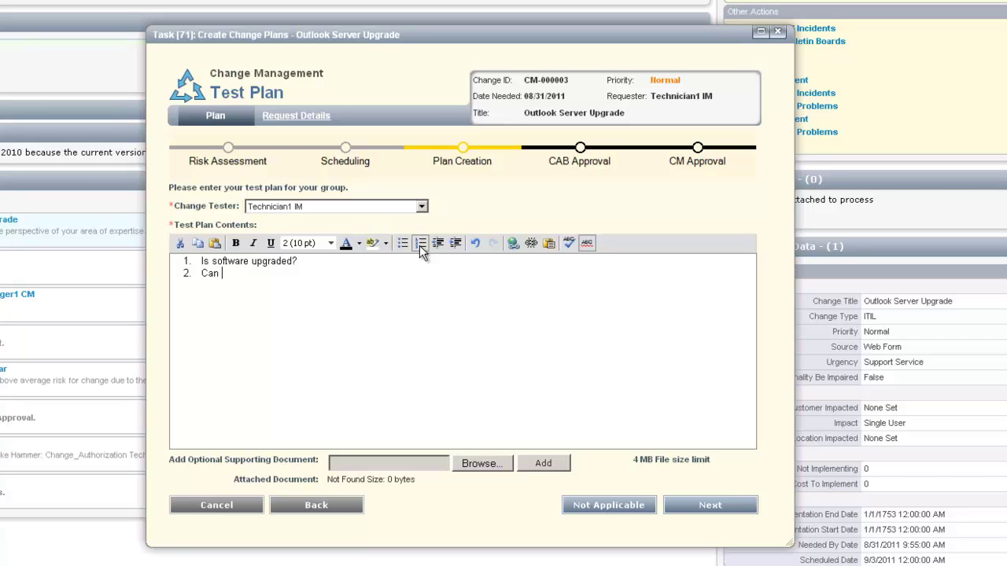
text(emails be sent?)
Add checks on receiving emails and whether inboxes can be opened by all clients.
key(Return)
text(Can )
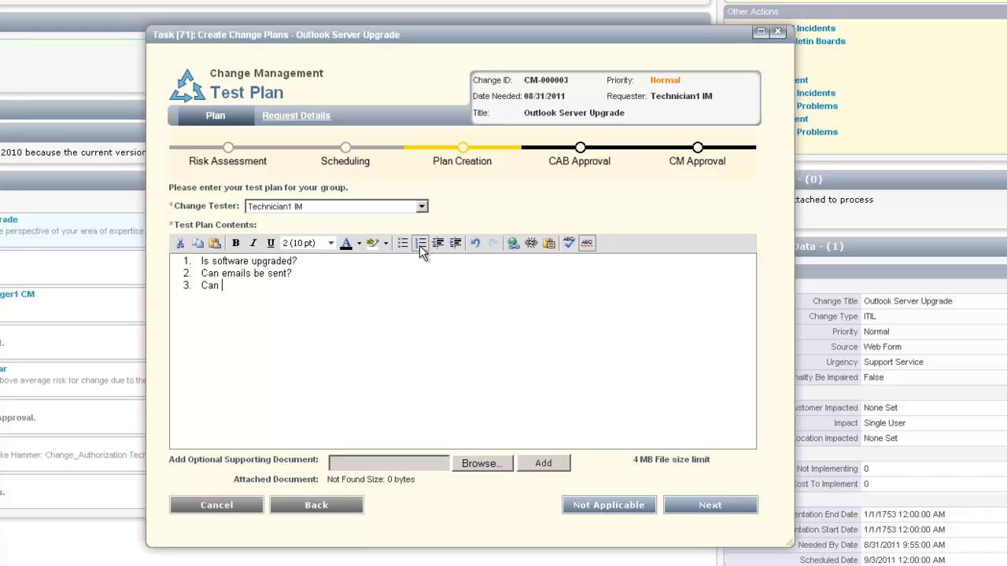
text(Emails be recieved?)
key(Return)
text(Can )
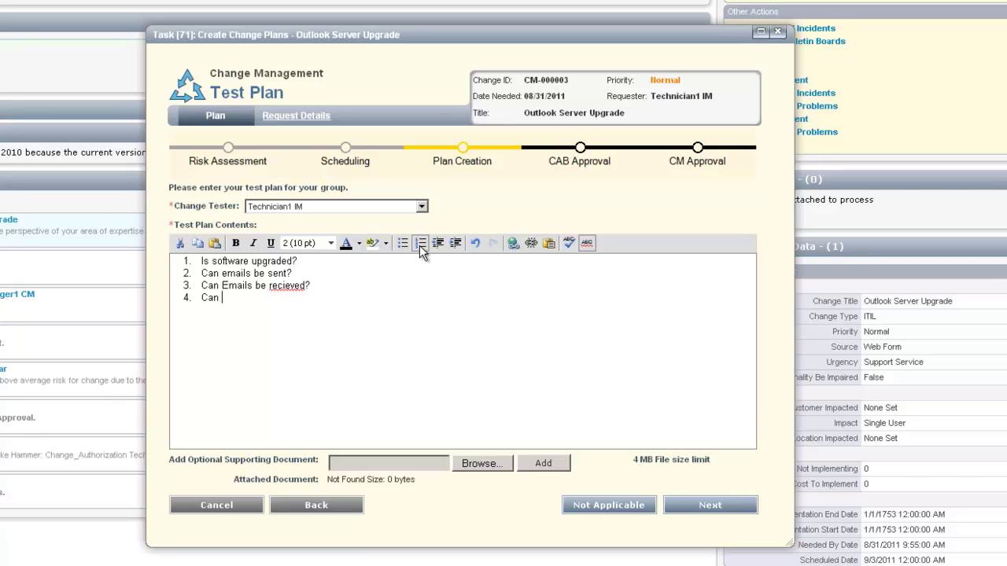
text(inboxes be opened by all clients?)
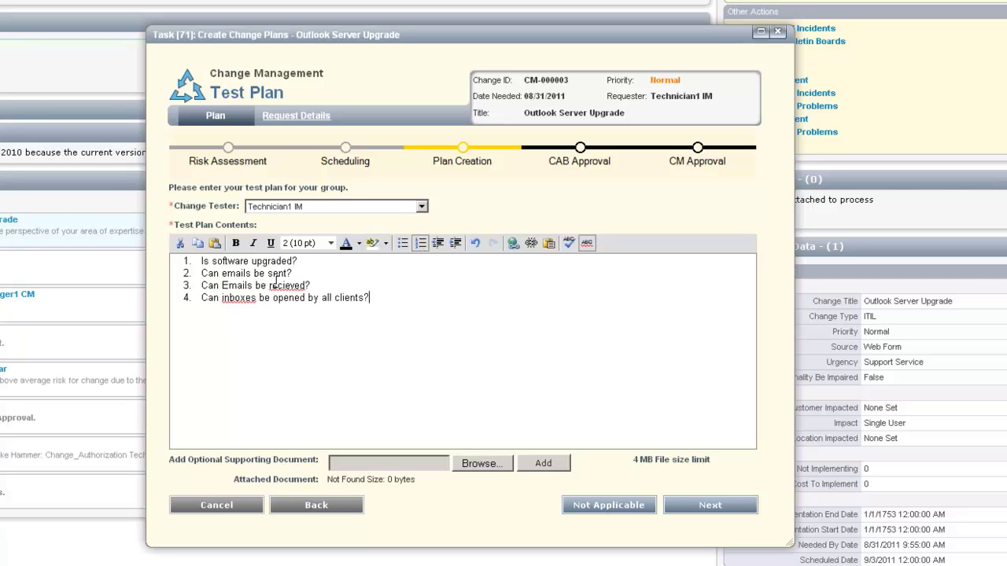
Correct 'recieved' to 'received', keep 'inboxes', and save the test plan.
right_click(275, 286)
click(306, 304)
right_click(236, 298)
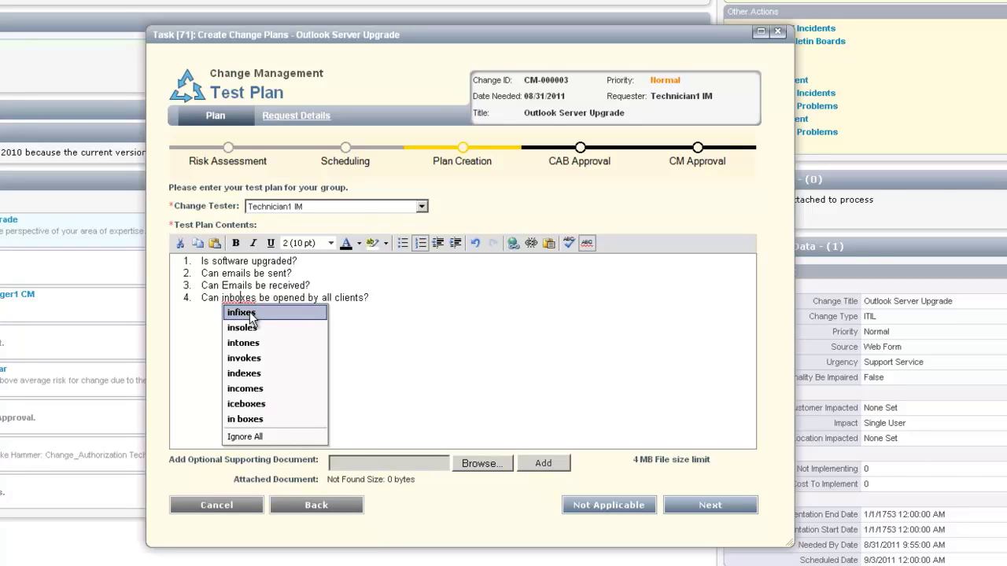
click(186, 334)
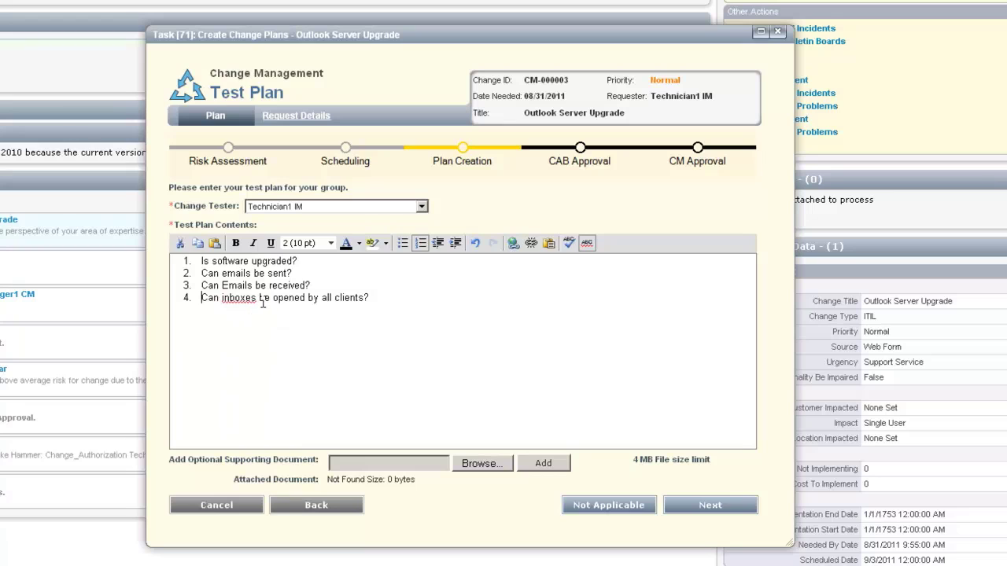
click(710, 506)
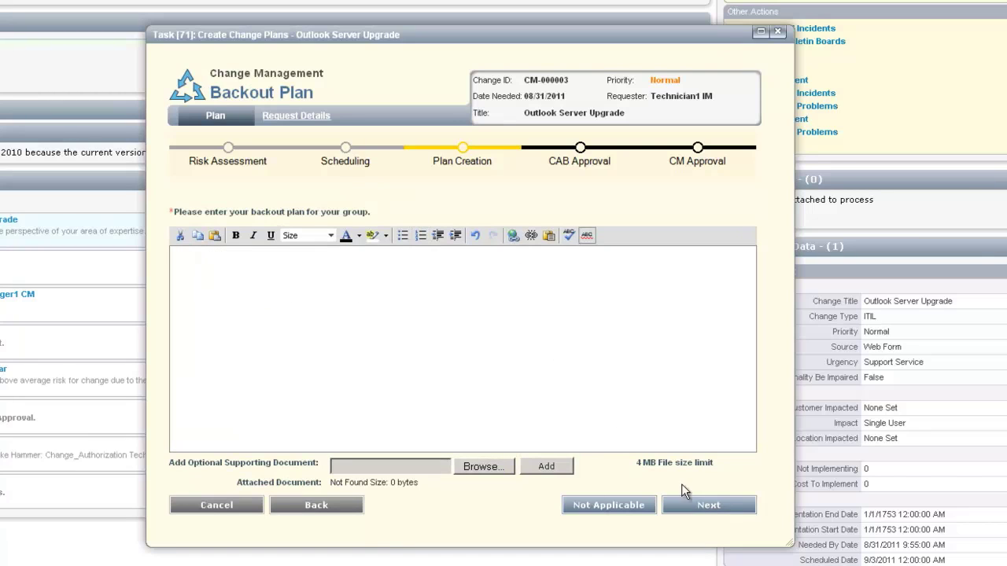
Enter the backout plan to revert to the server backup from the night before, and save it.
click(429, 300)
text(Re)
text(vert to the bac)
text(k a)
key(BackSpace)
text(up of the serve)
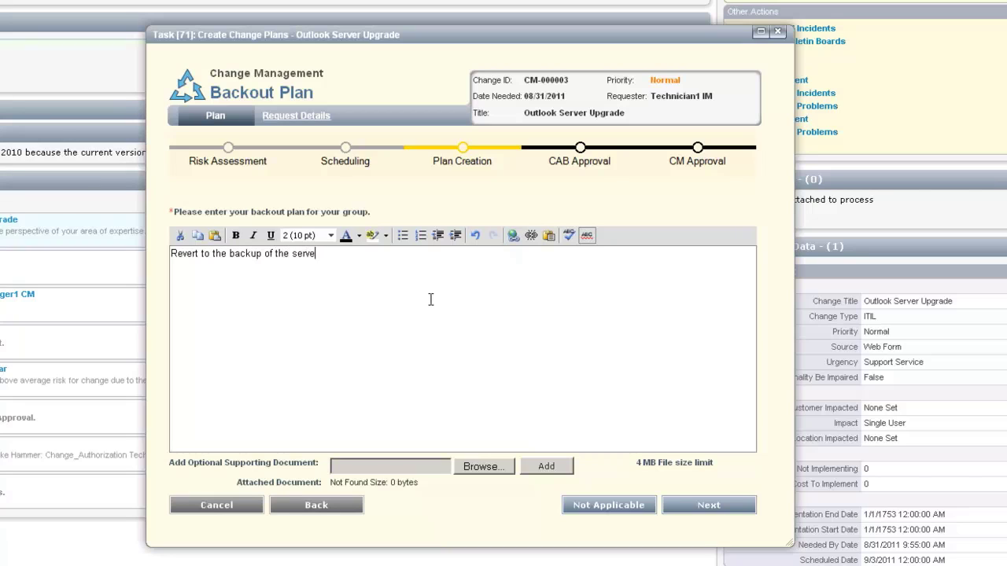
text(r taken the night be)
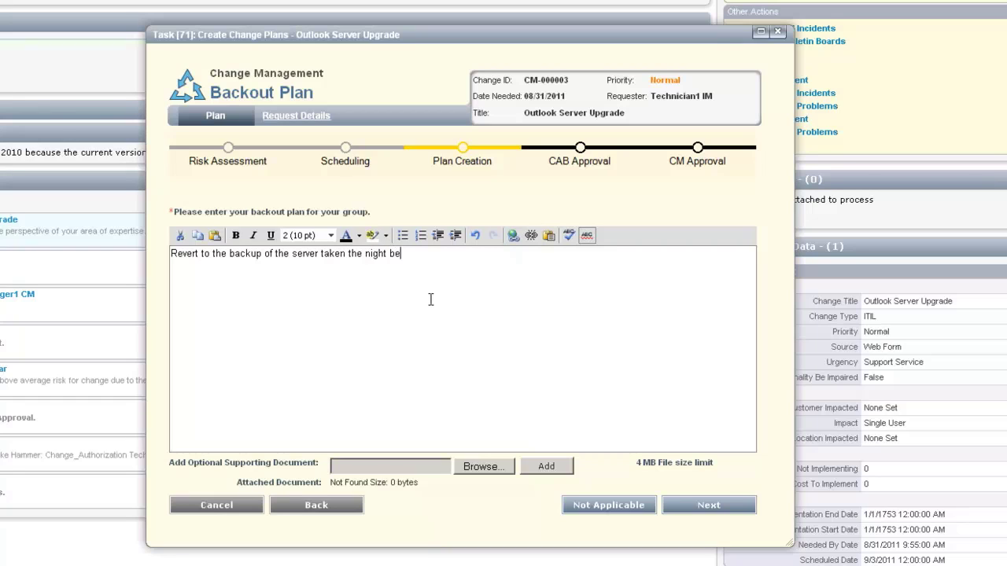
text(fore the upgrade.)
click(708, 506)
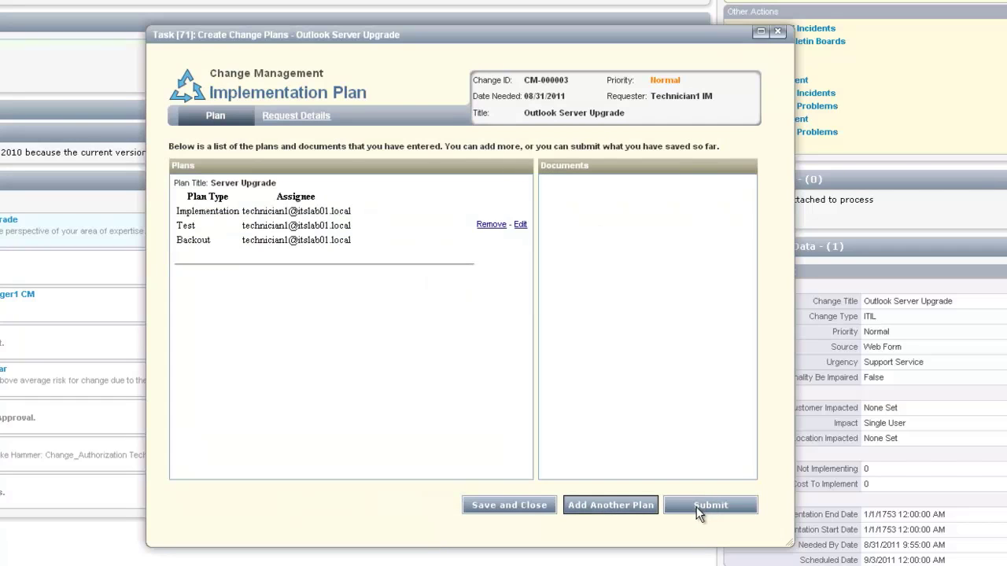
Submit the change plans, then open the Outlook Server Upgrade CAB task from Firefox's task list.
click(698, 512)
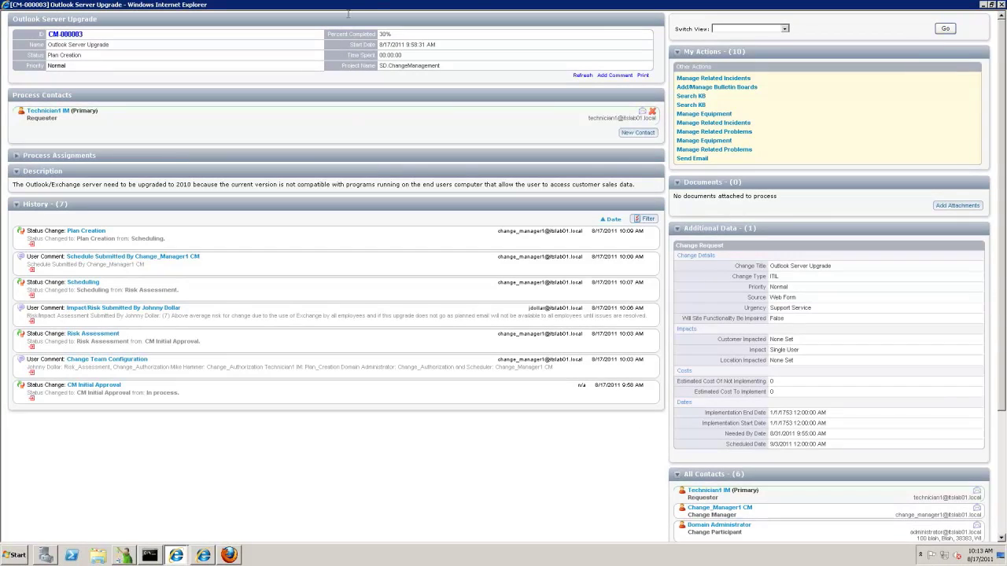
click(229, 555)
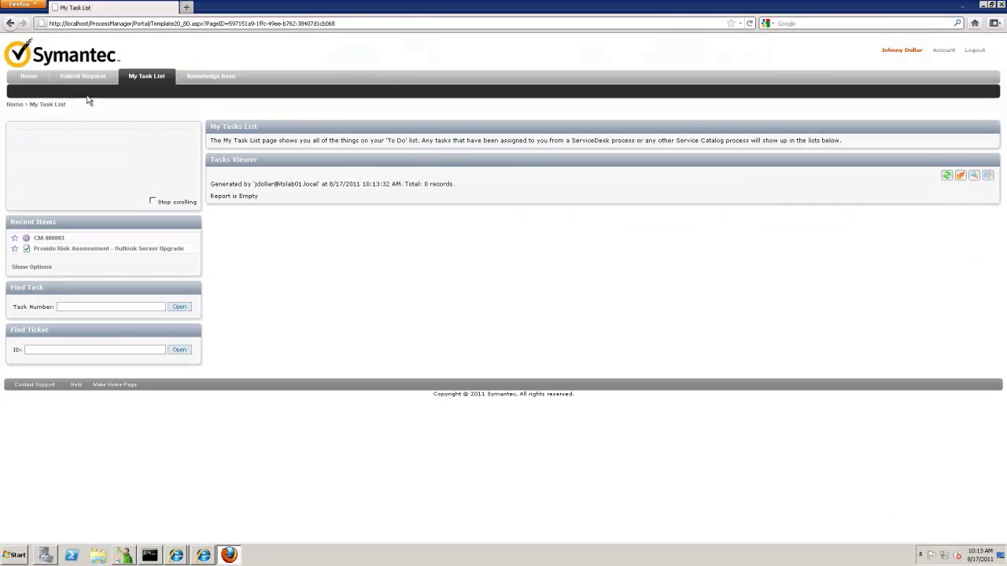
click(28, 79)
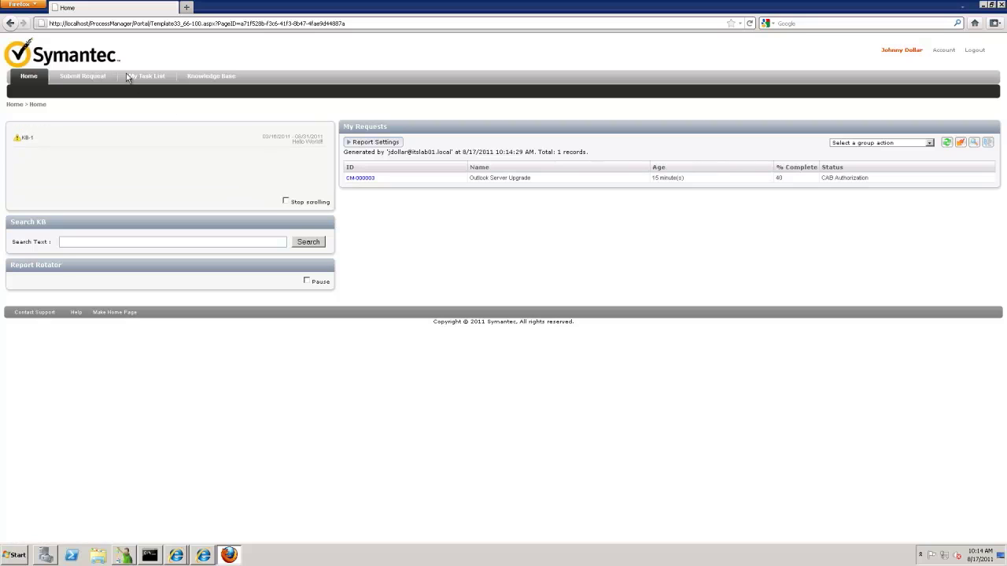
click(132, 76)
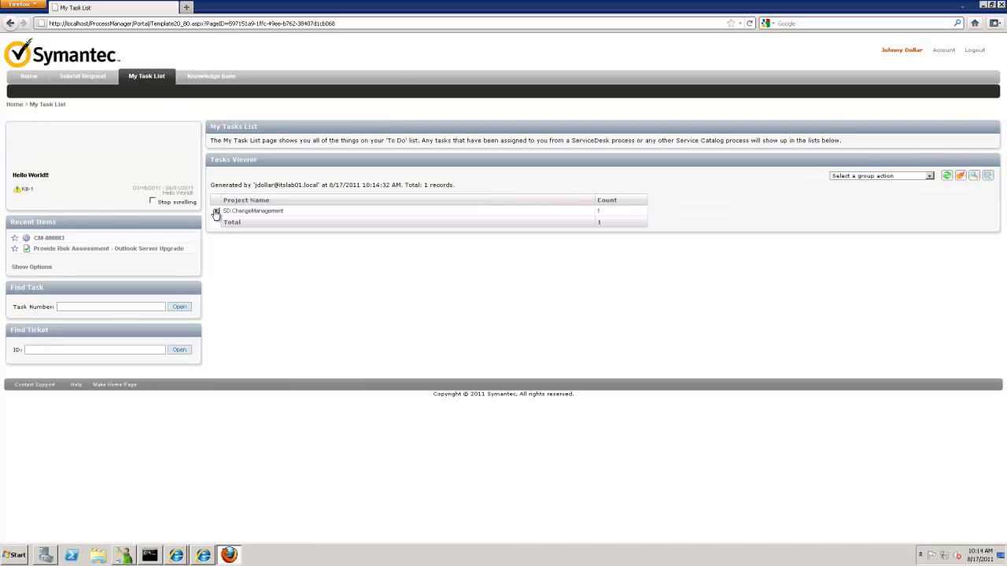
click(217, 214)
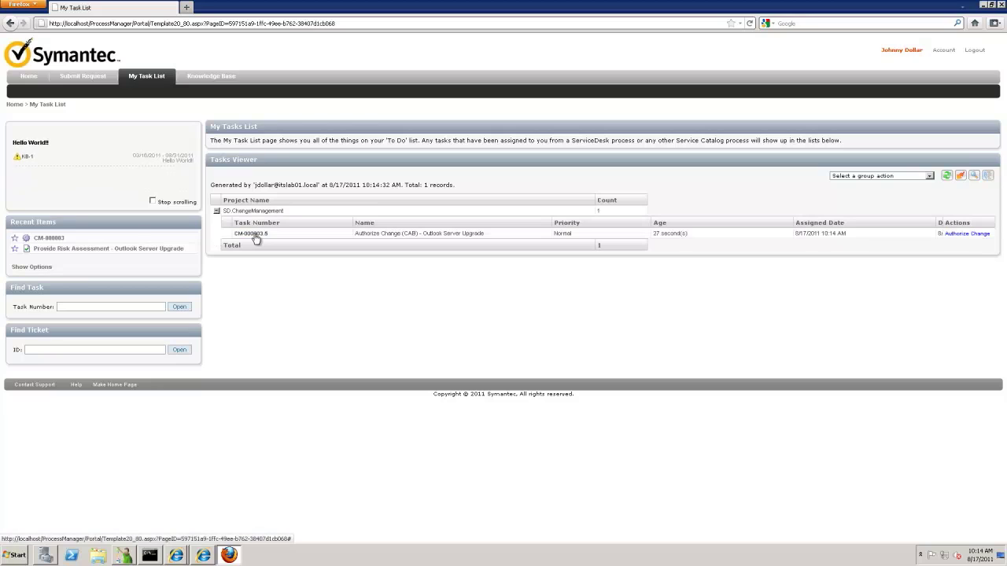
click(255, 238)
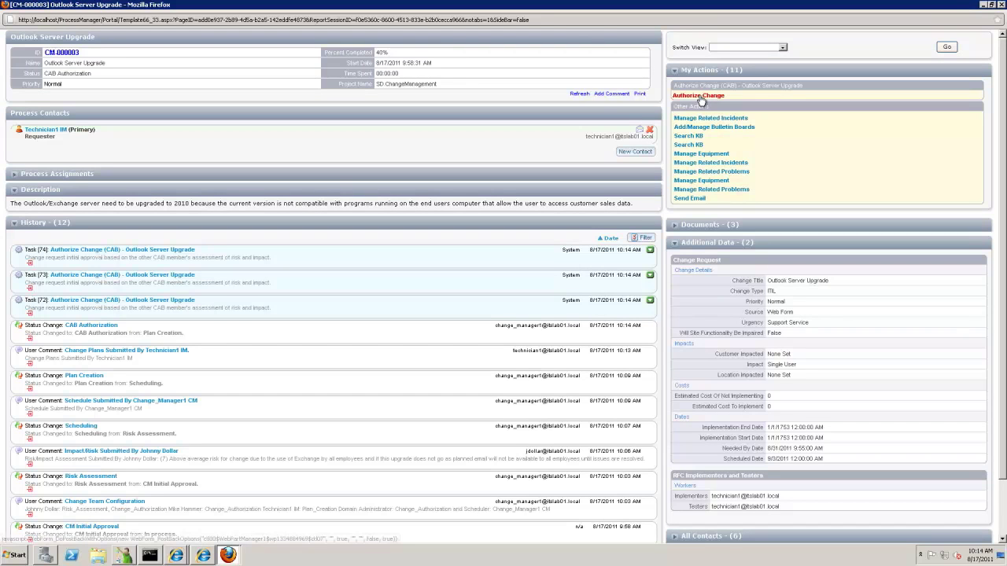
Start the CAB authorization and review the original request details.
click(699, 96)
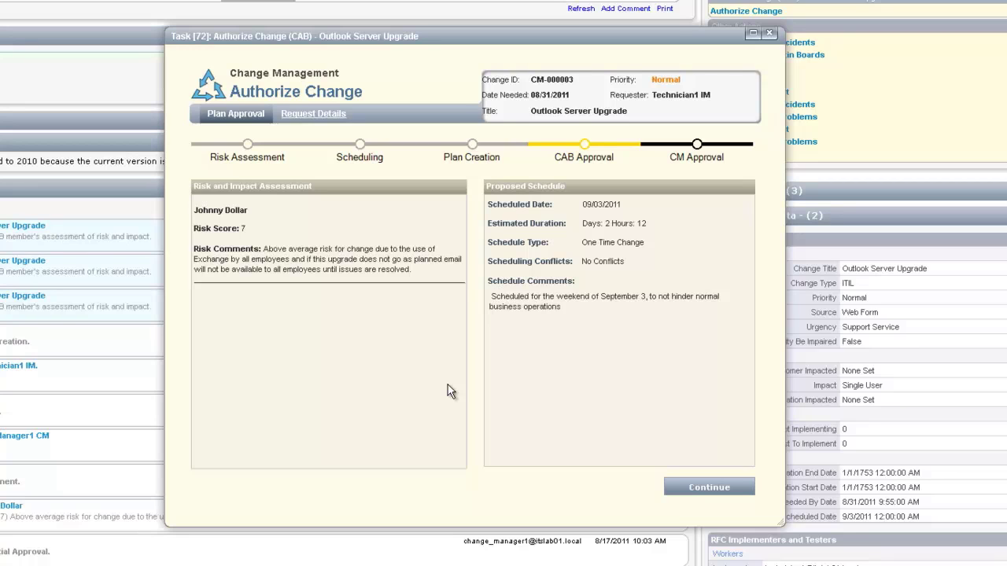
click(323, 116)
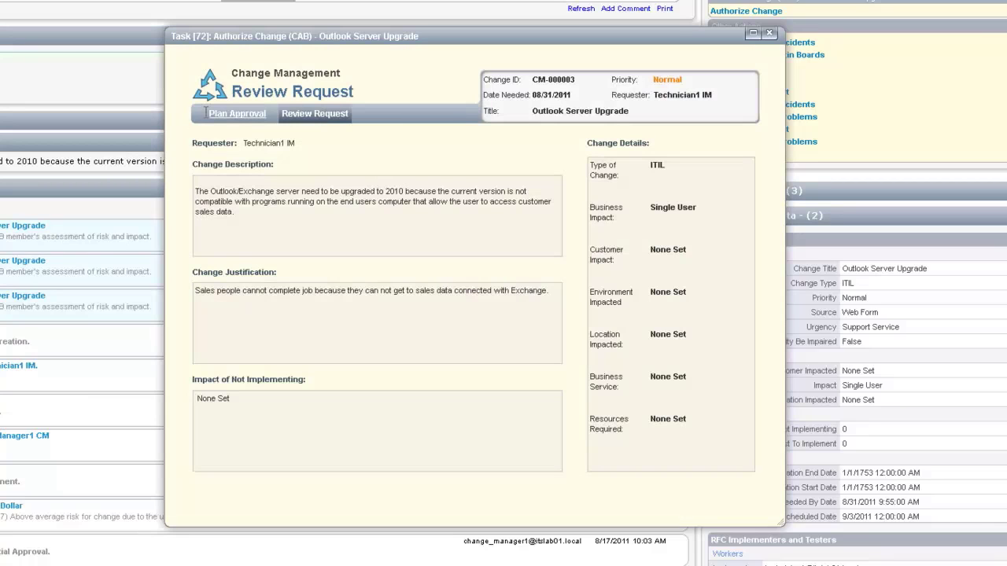
click(238, 115)
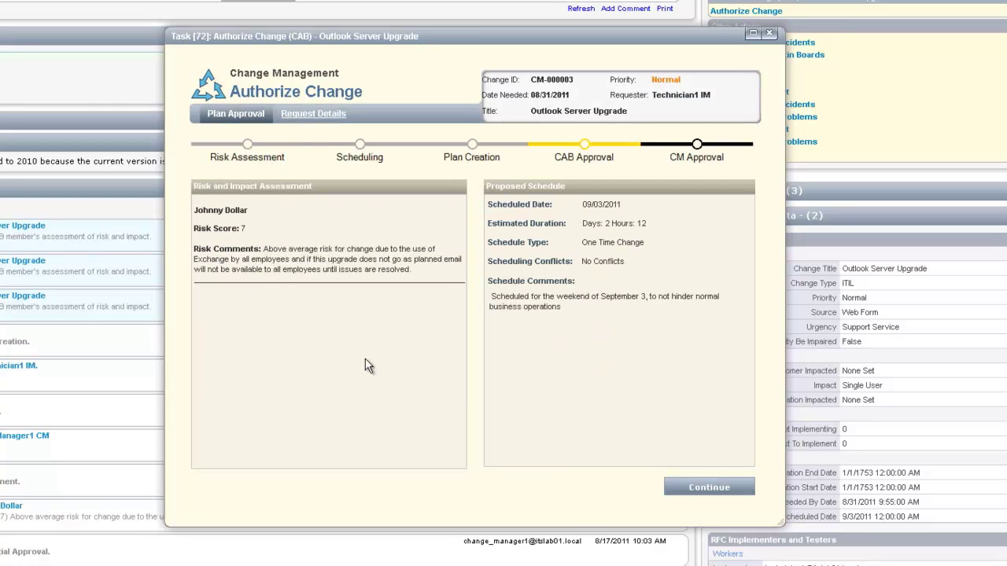
click(710, 488)
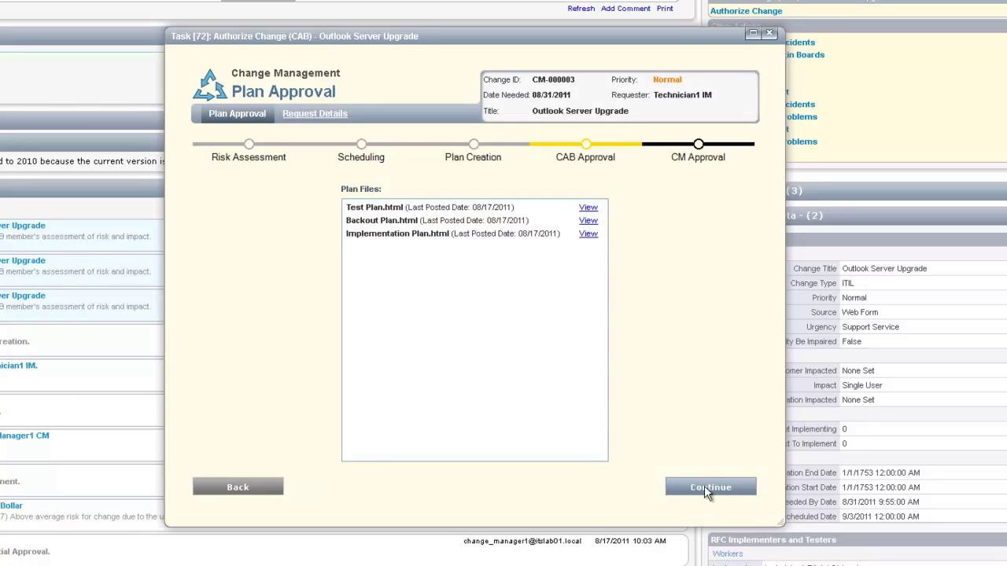
Review the test, backout and implementation plans, then grant CAB approval.
click(589, 209)
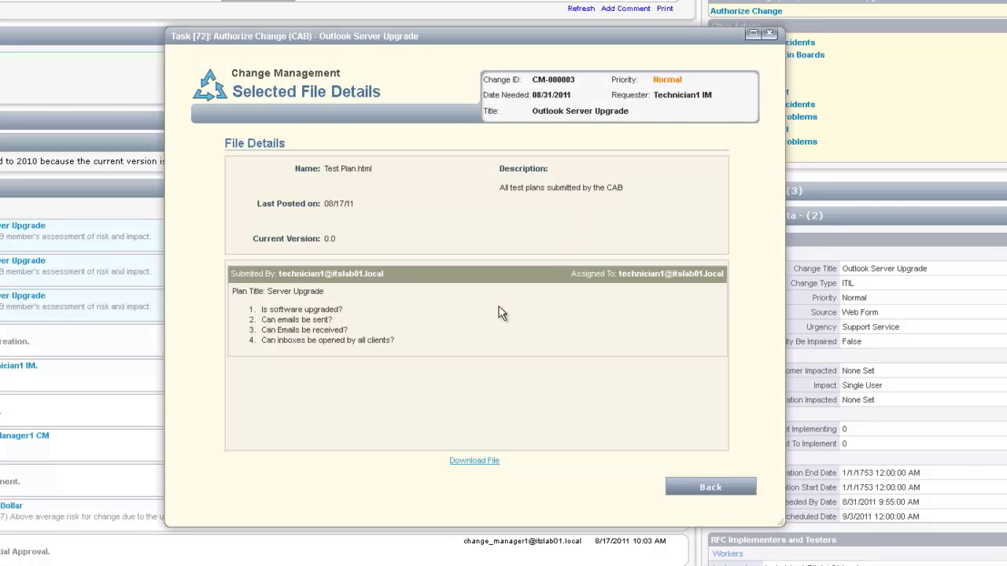
click(719, 489)
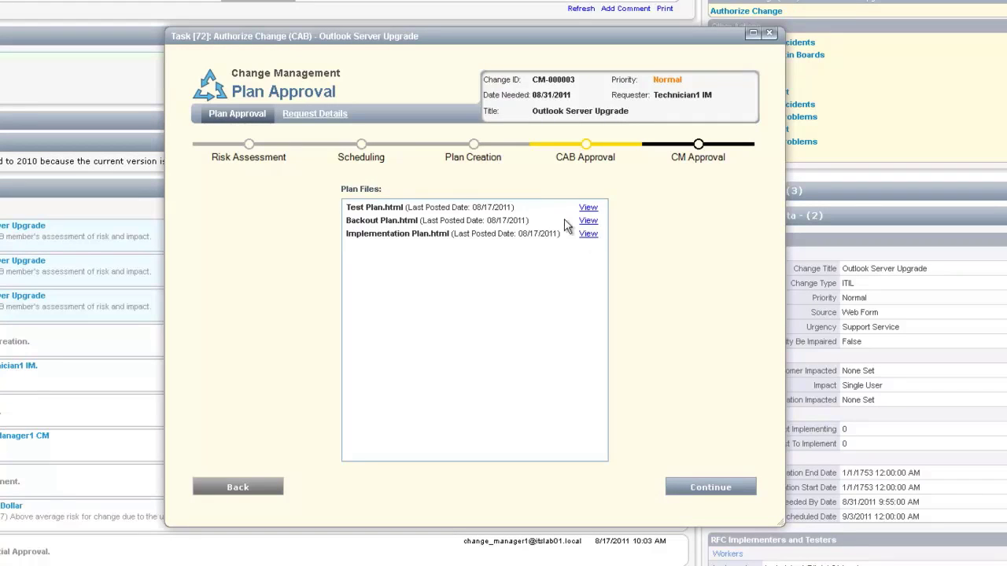
click(588, 221)
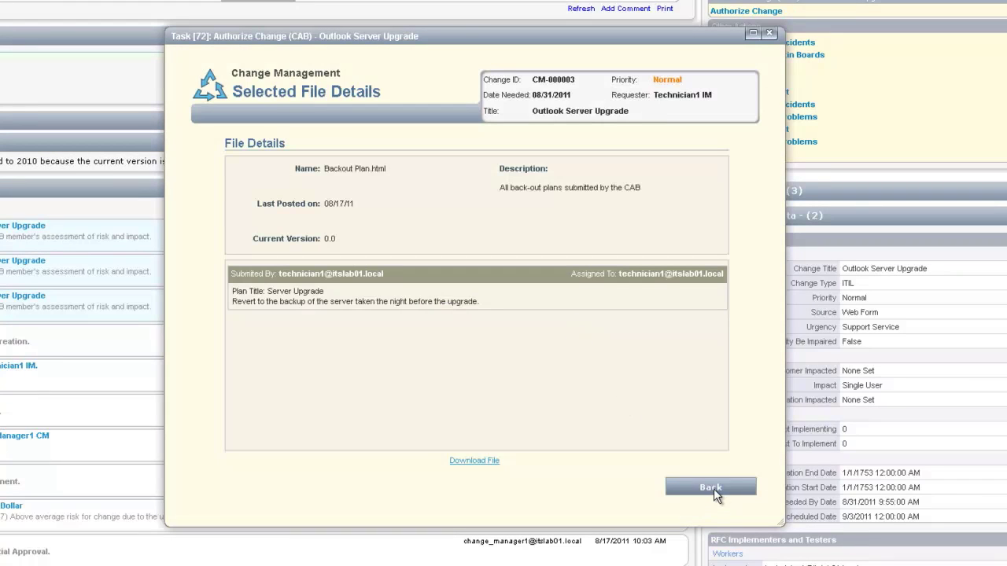
click(714, 489)
click(587, 233)
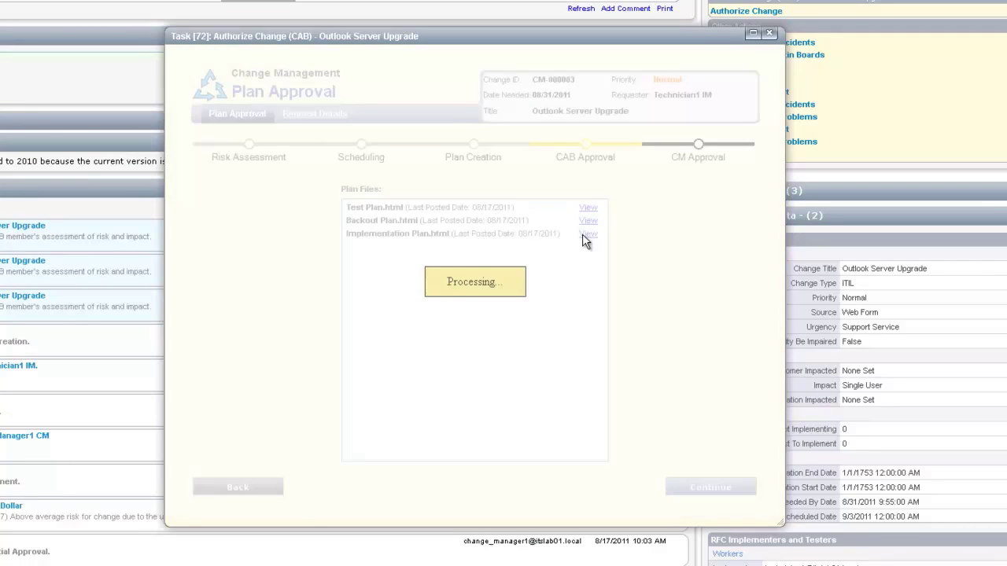
click(705, 488)
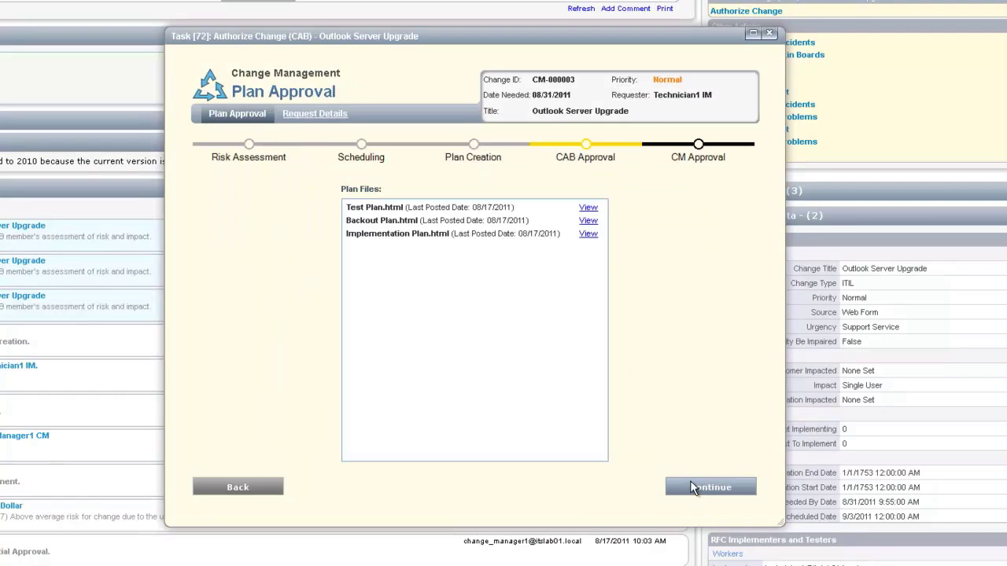
click(720, 485)
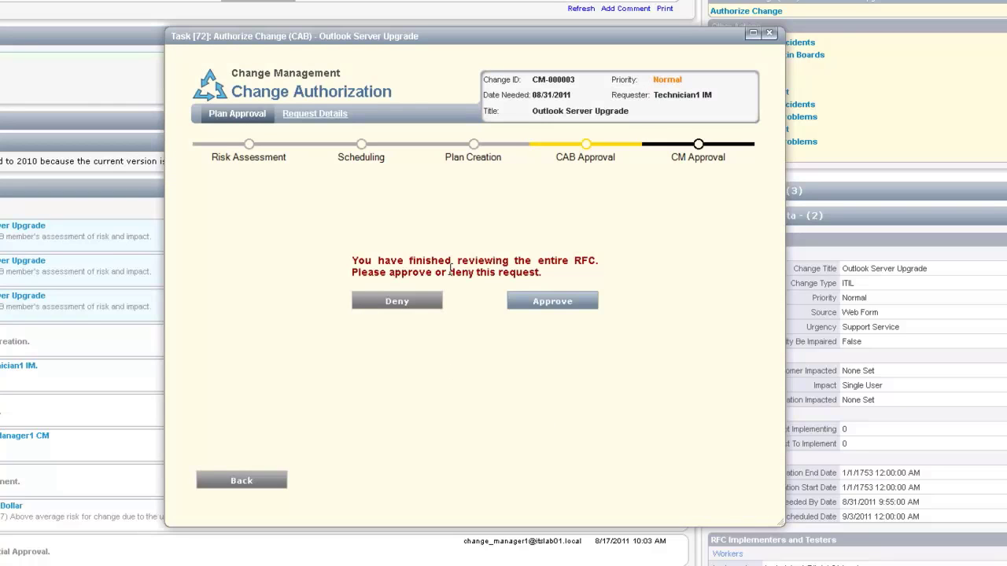
click(551, 303)
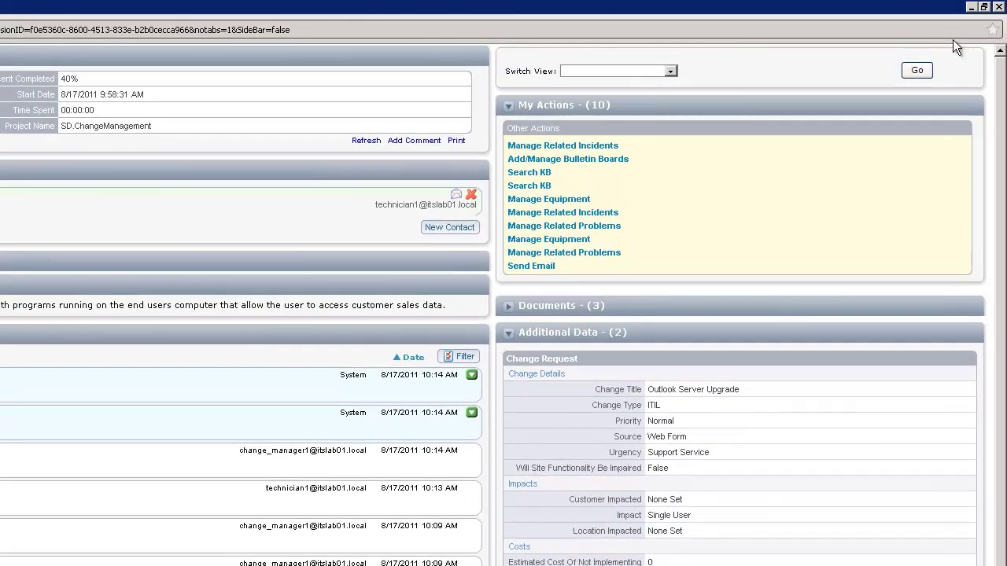
Close the ticket window, log out, and sign back in with the domain administrator account.
click(998, 6)
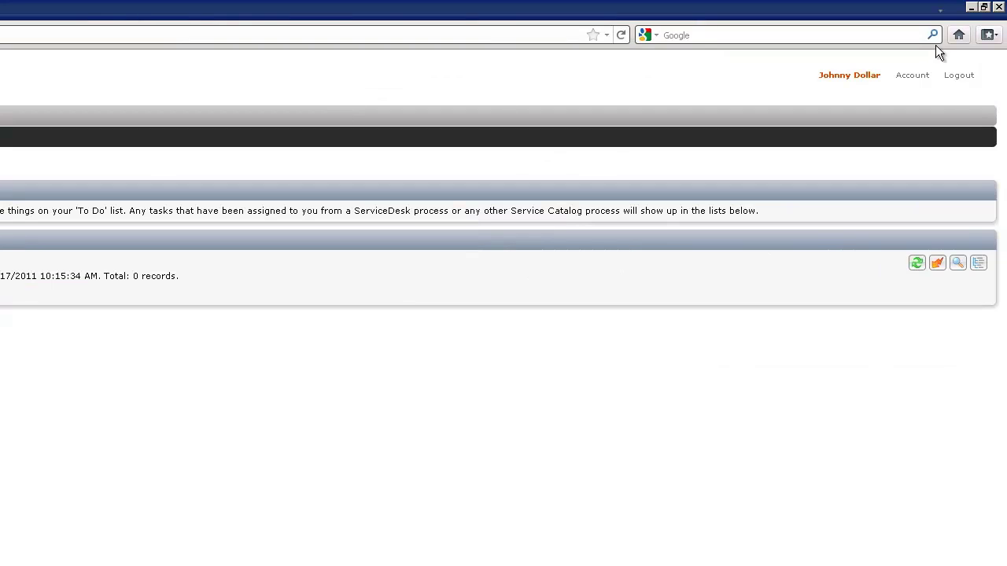
click(964, 76)
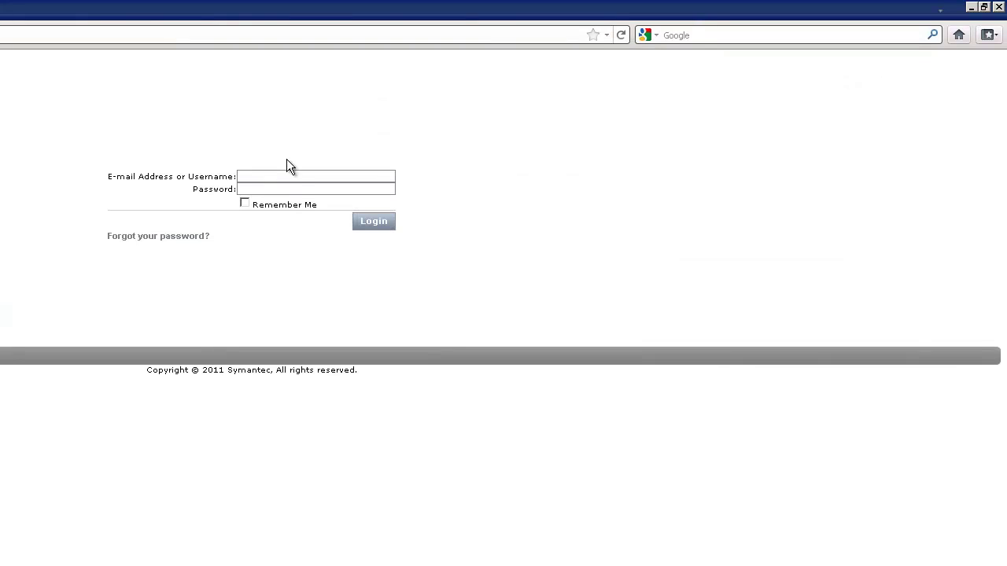
click(290, 176)
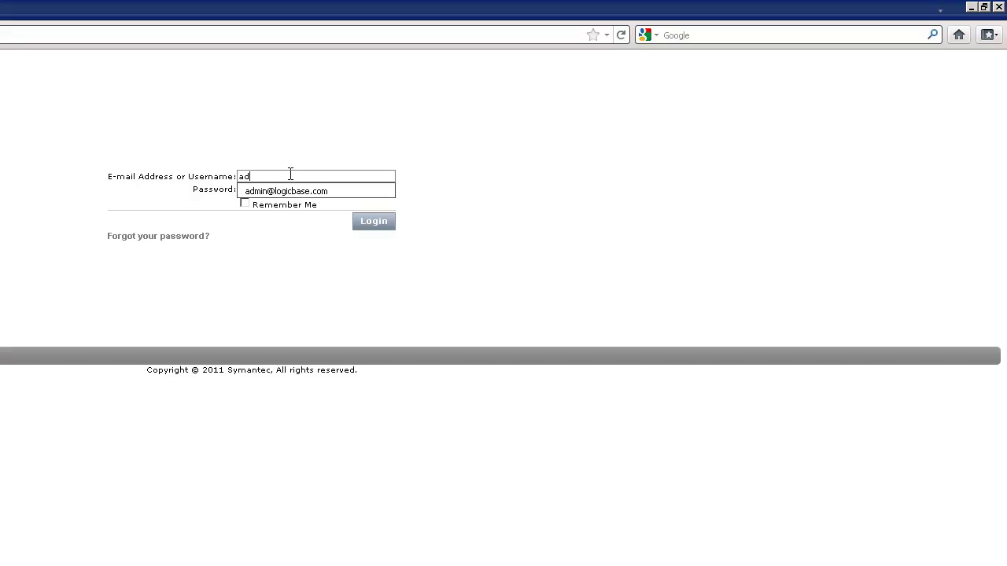
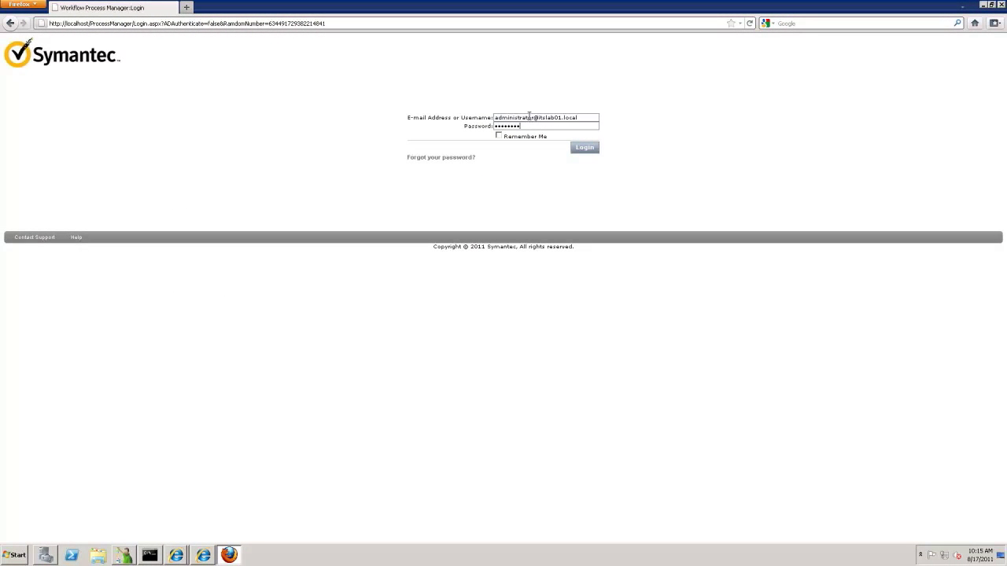
key(Return)
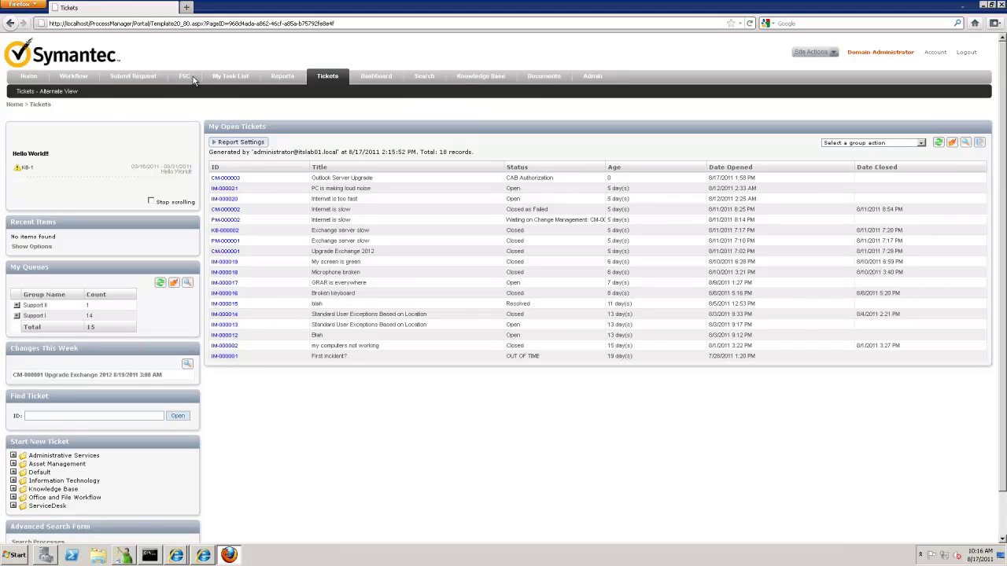
Open the CM-000003 CAB authorization task from the SD.ChangeManagement group in My Task List.
click(218, 79)
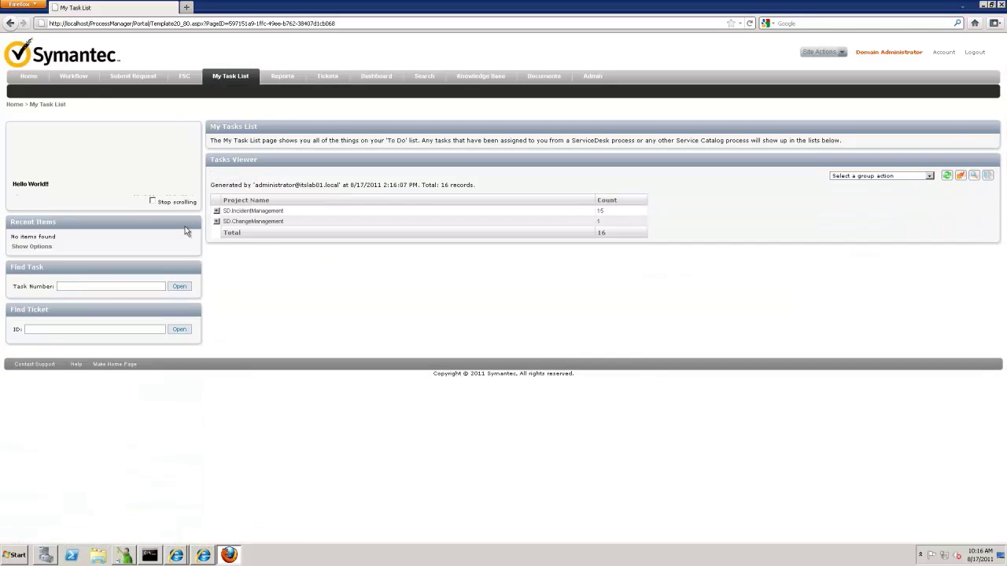
click(217, 221)
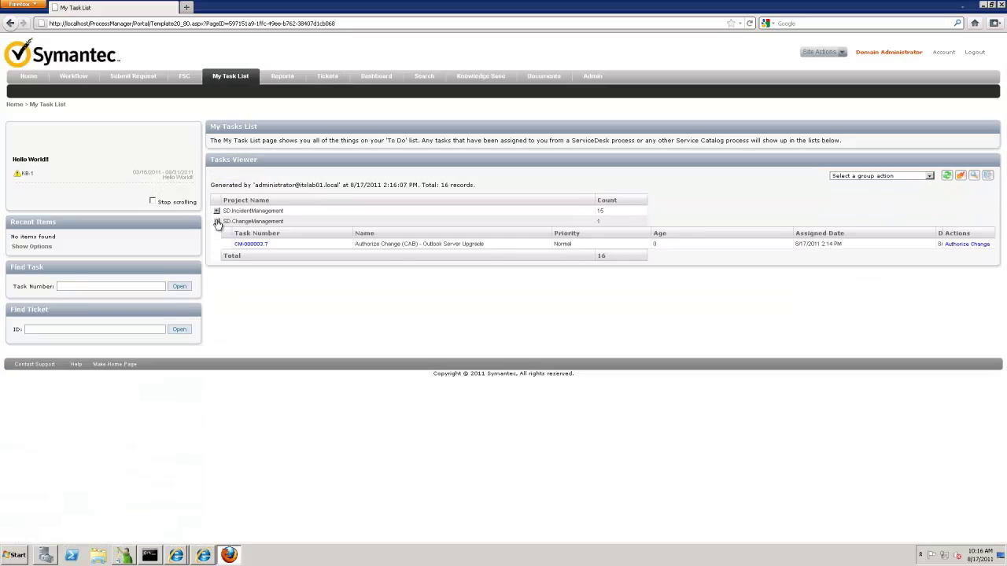
click(254, 246)
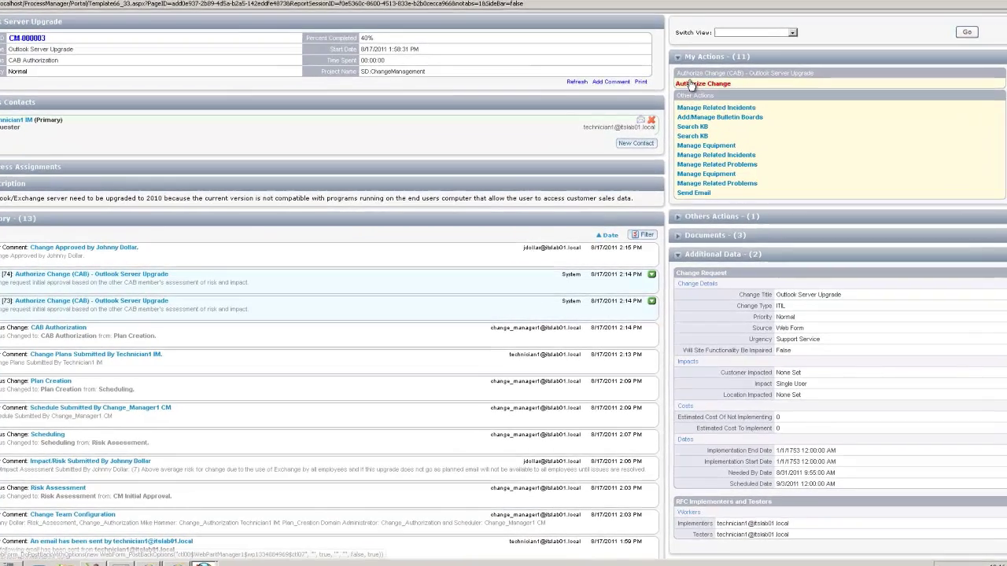
Approve the change as CAB member, continuing without viewing the plan files.
click(697, 95)
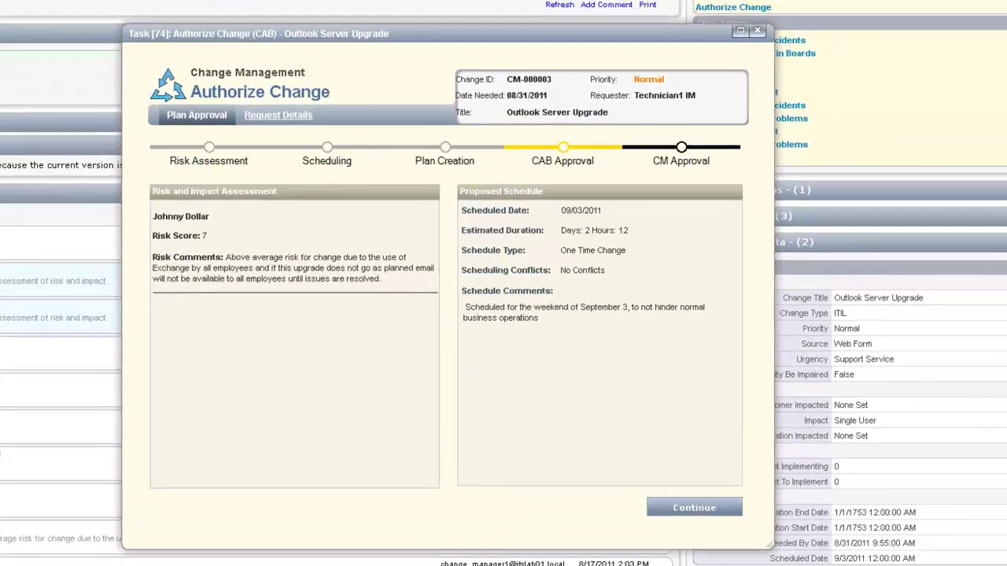
click(687, 517)
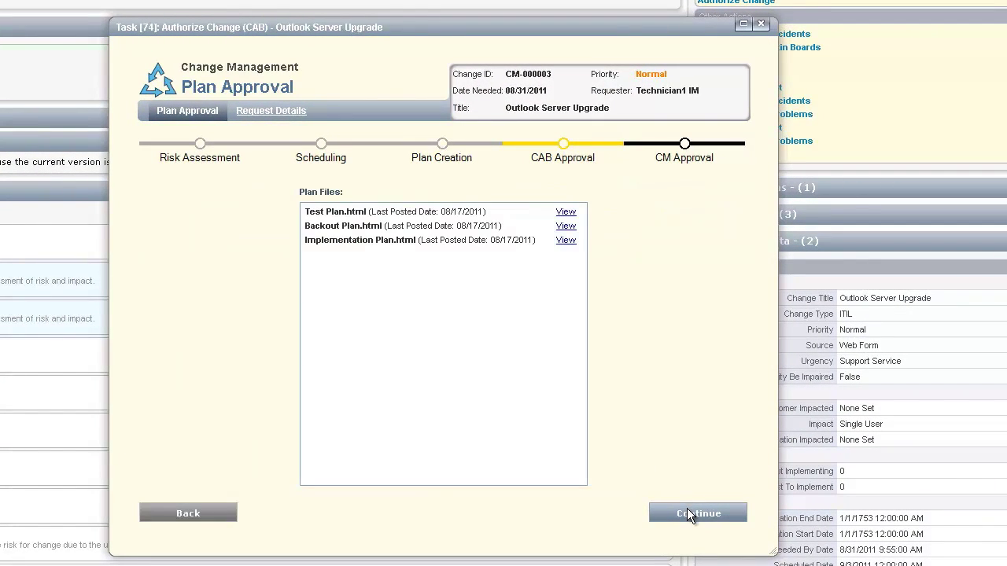
click(688, 513)
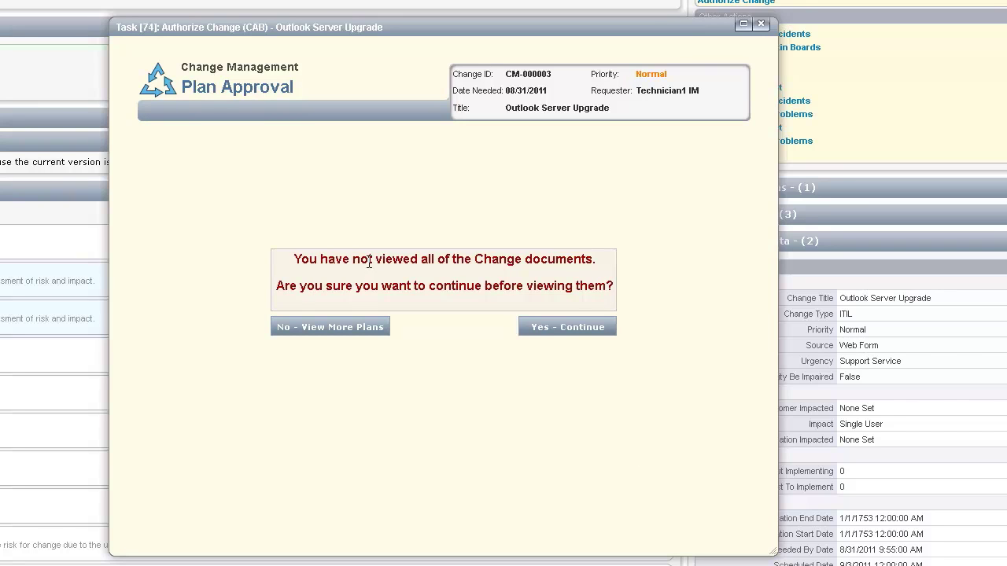
click(548, 328)
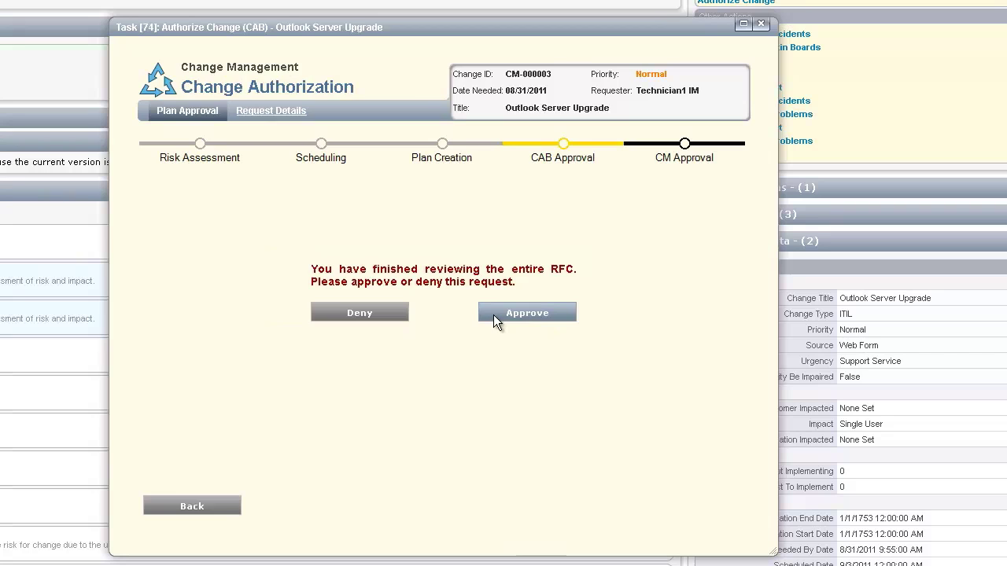
click(495, 314)
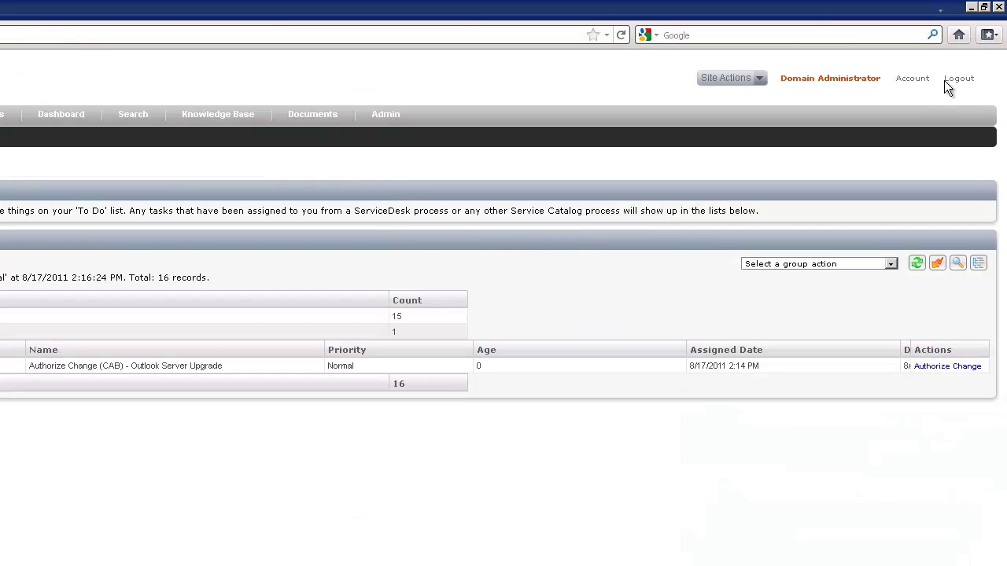
Log out and sign in as the next CAB member with their username and password.
click(952, 80)
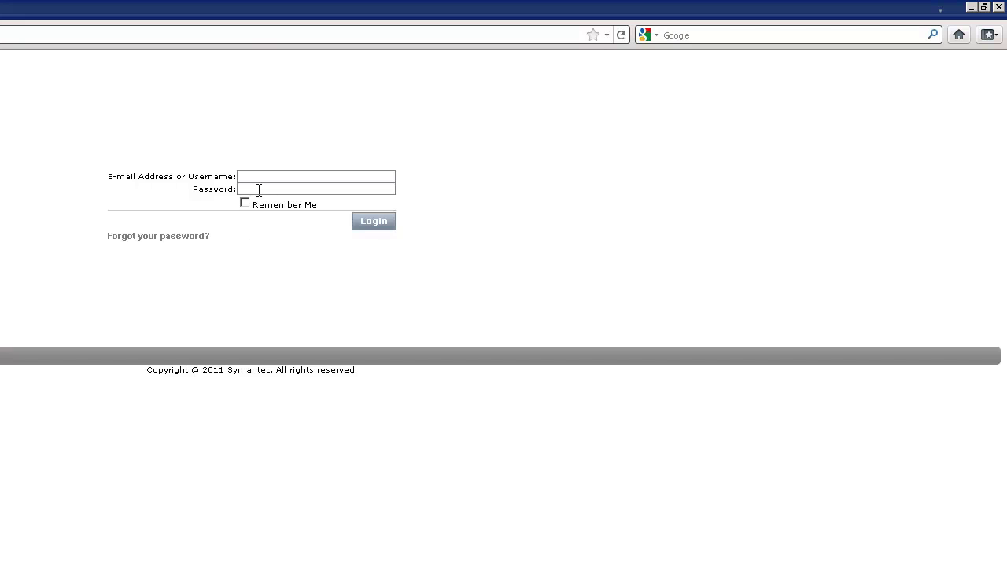
text(mha)
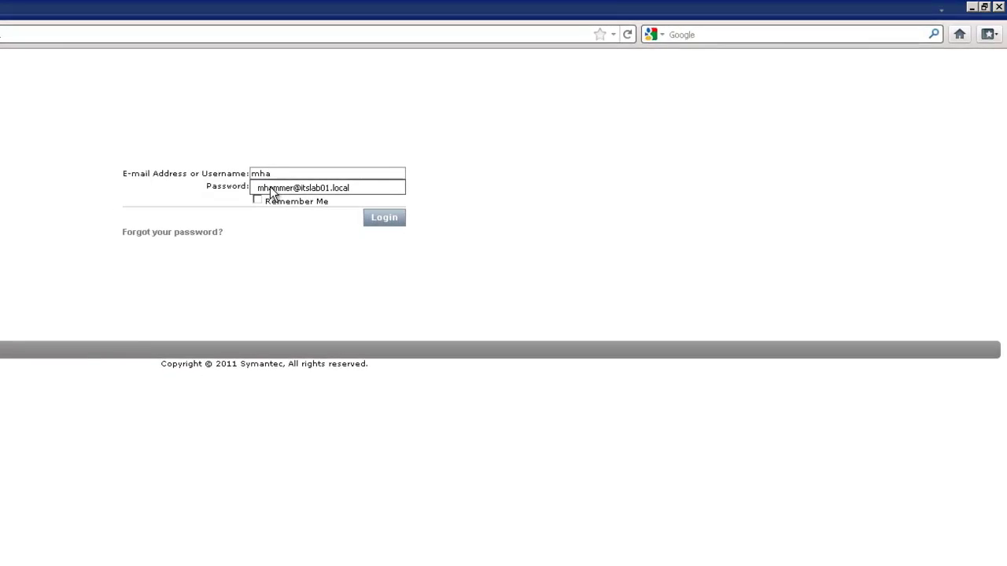
click(315, 180)
click(301, 185)
text(••••••••)
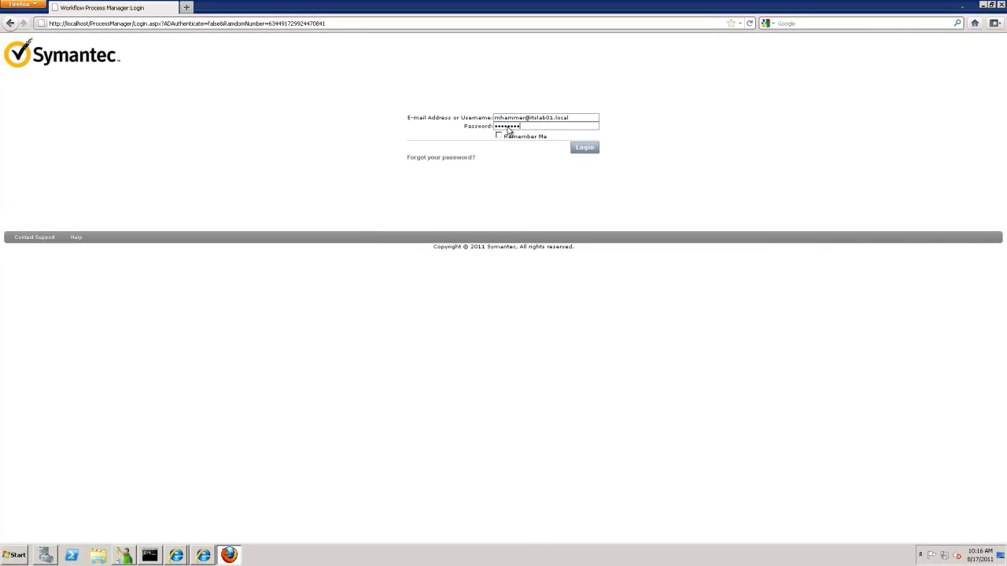
click(590, 153)
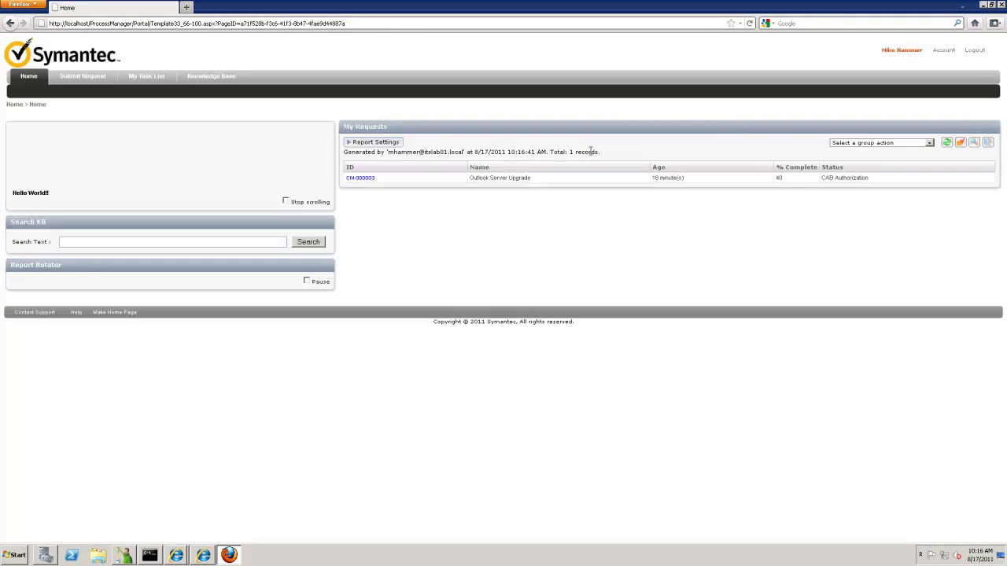
Open the pending CM-000003 authorization task under SD.ChangeManagement in My Task List.
click(146, 76)
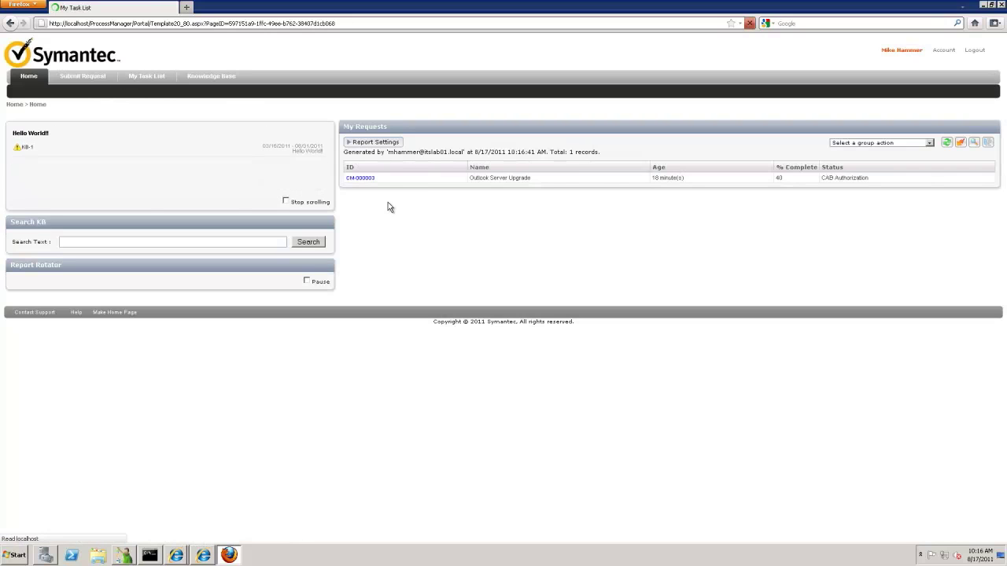
click(216, 210)
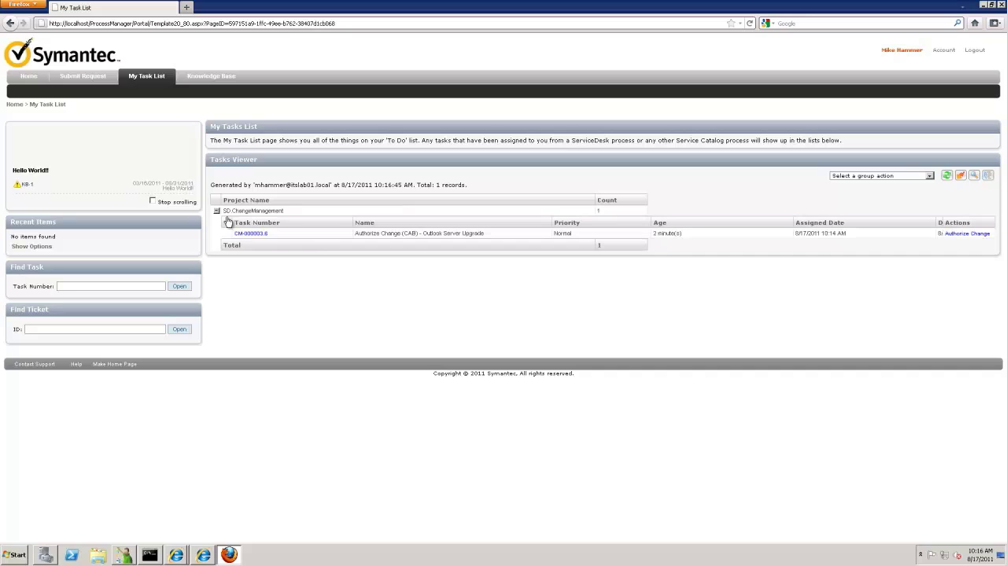
click(255, 233)
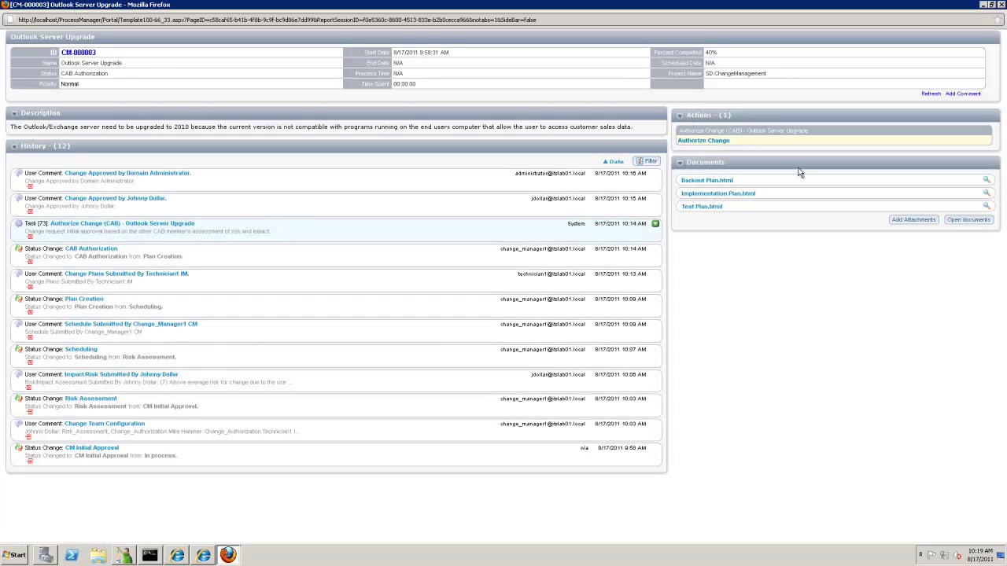
Approve the Outlook Server Upgrade as this CAB member, skipping the plan files, and close the window.
click(711, 142)
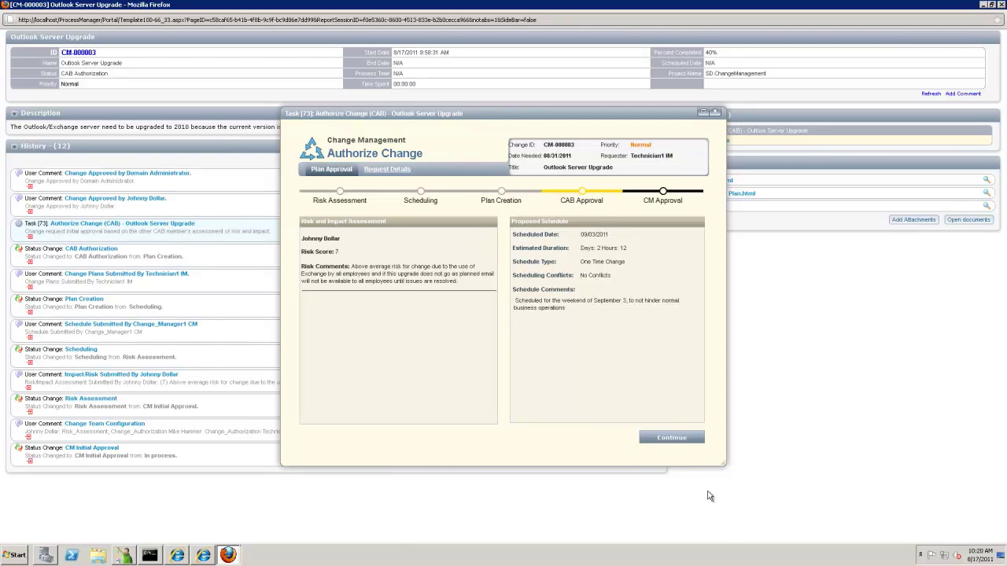
click(672, 438)
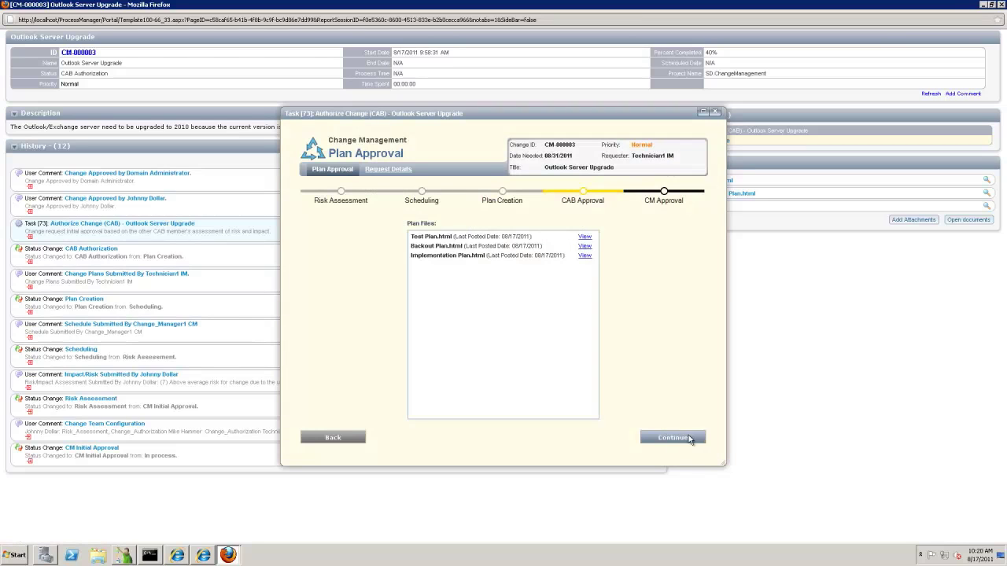
click(680, 442)
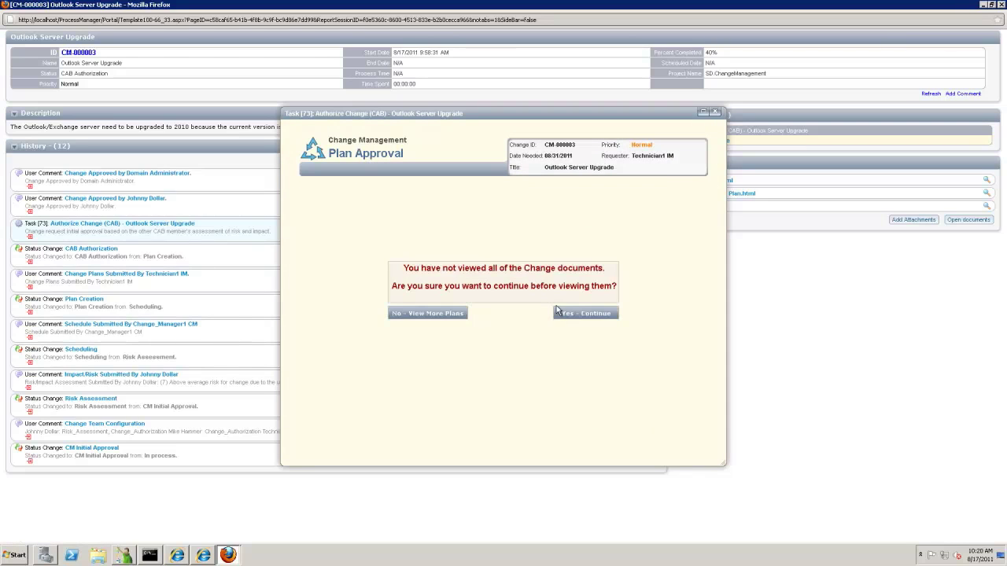
click(565, 312)
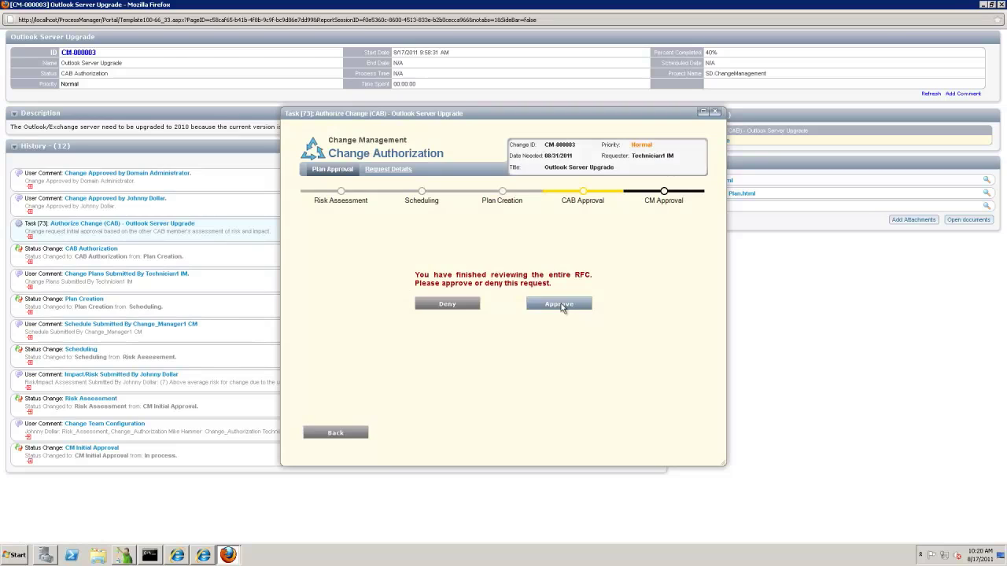
click(563, 308)
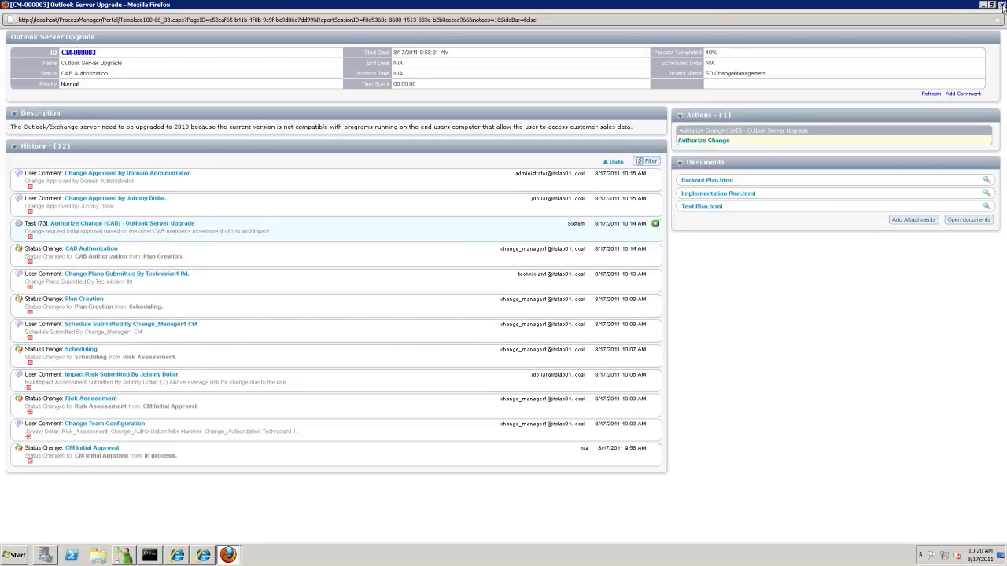
click(1002, 6)
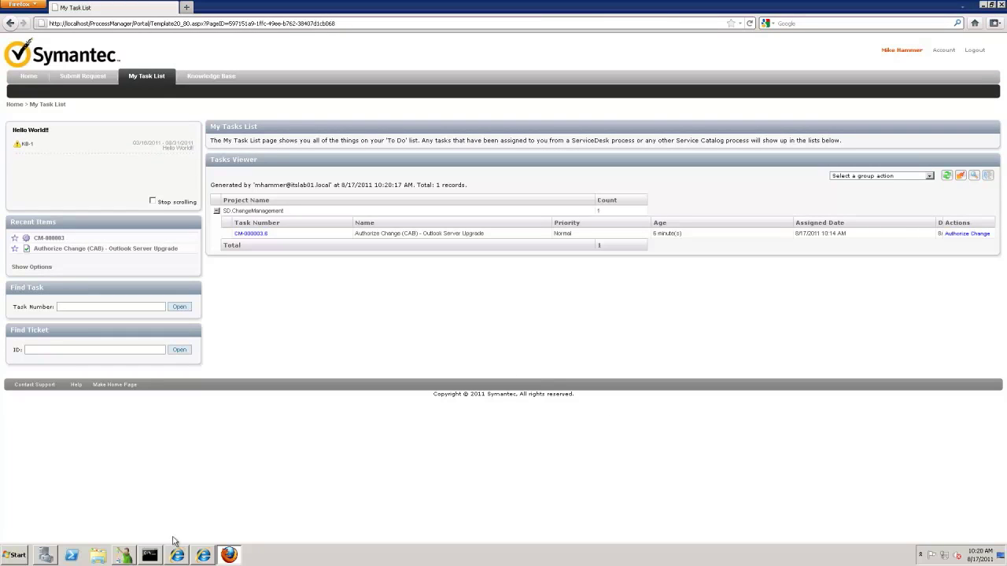
In Internet Explorer, open the CM-000003-8 change manager task and maximize its window.
click(203, 555)
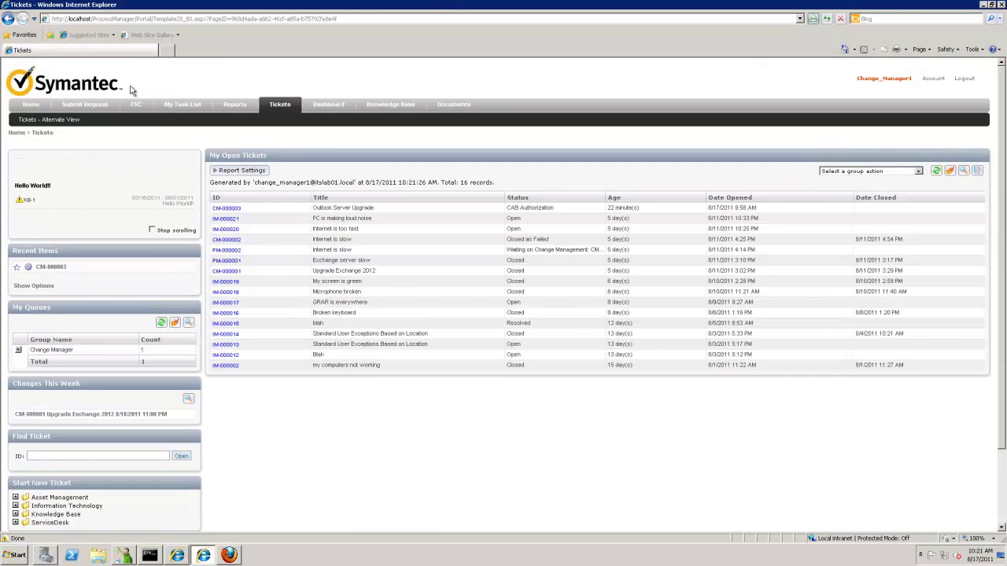
click(169, 106)
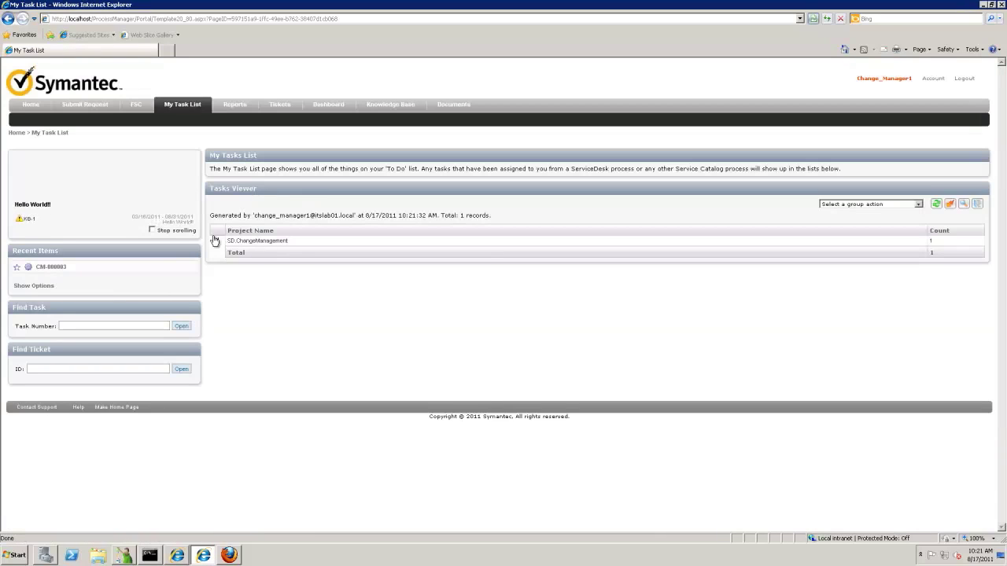
click(216, 241)
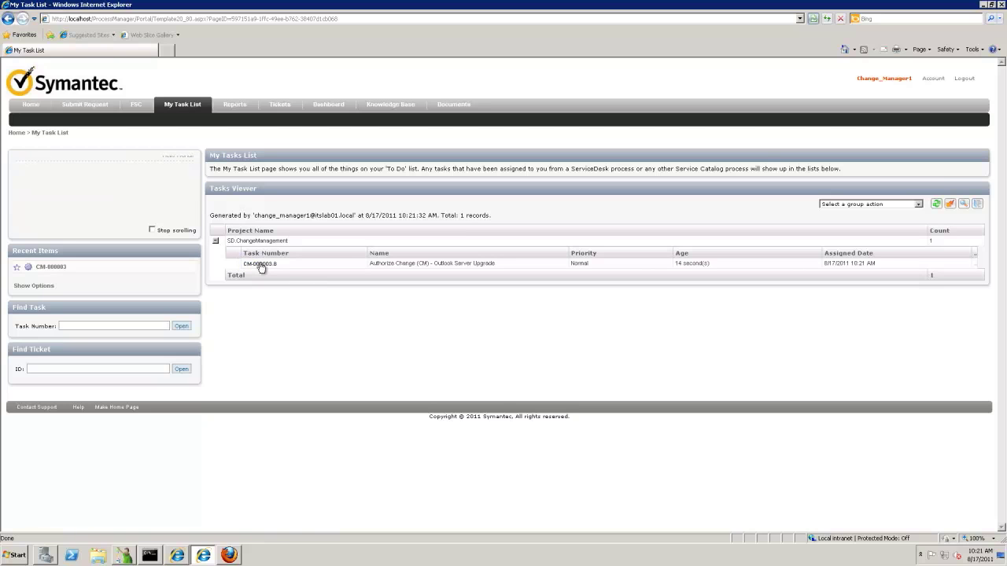
click(261, 265)
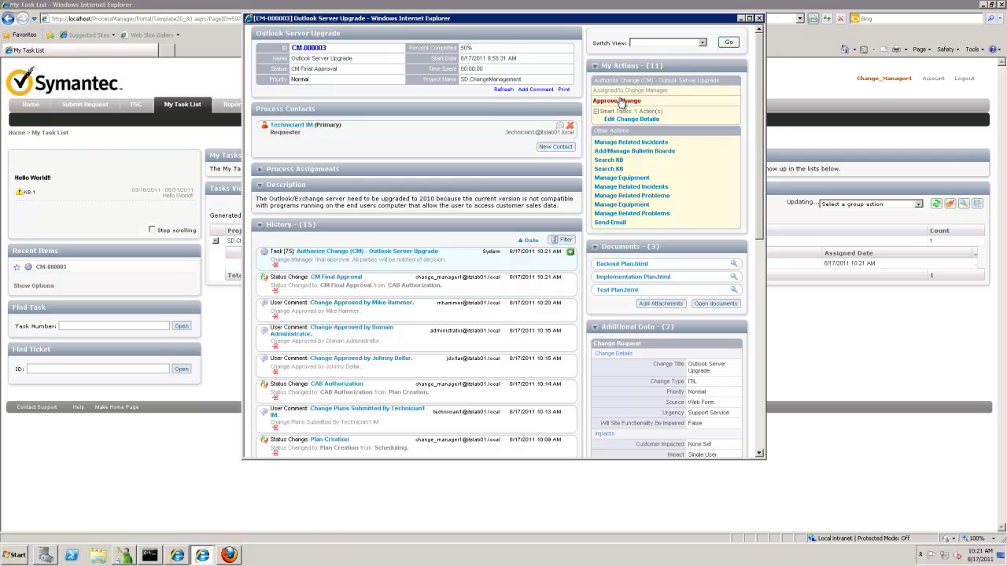
click(750, 18)
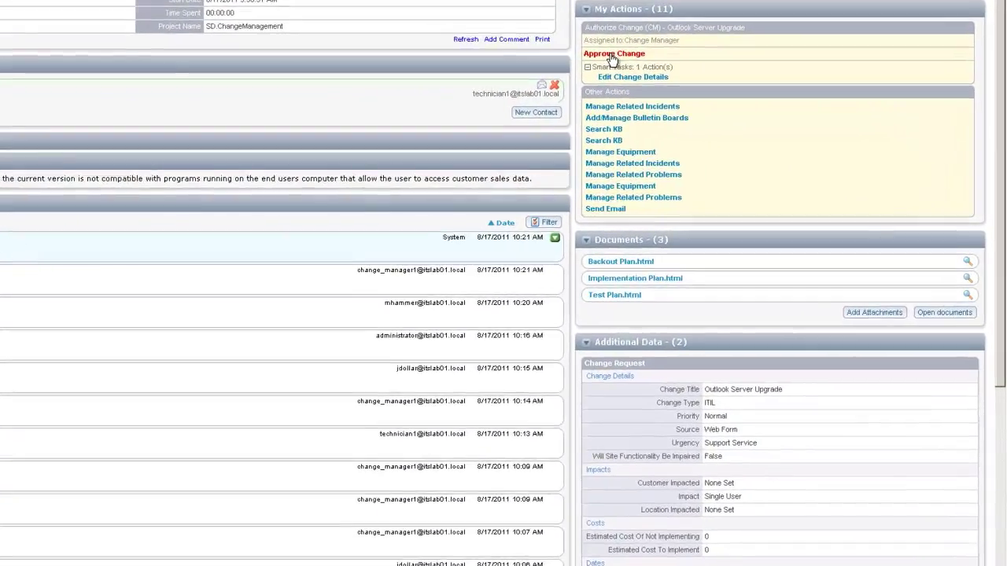
Give the change manager's final approval and refresh the change page.
click(695, 86)
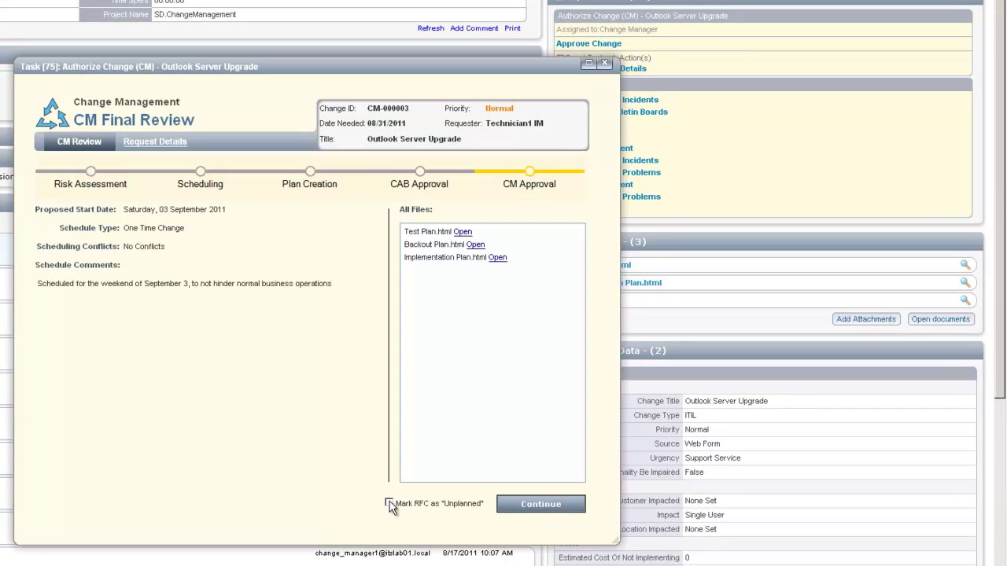
click(521, 507)
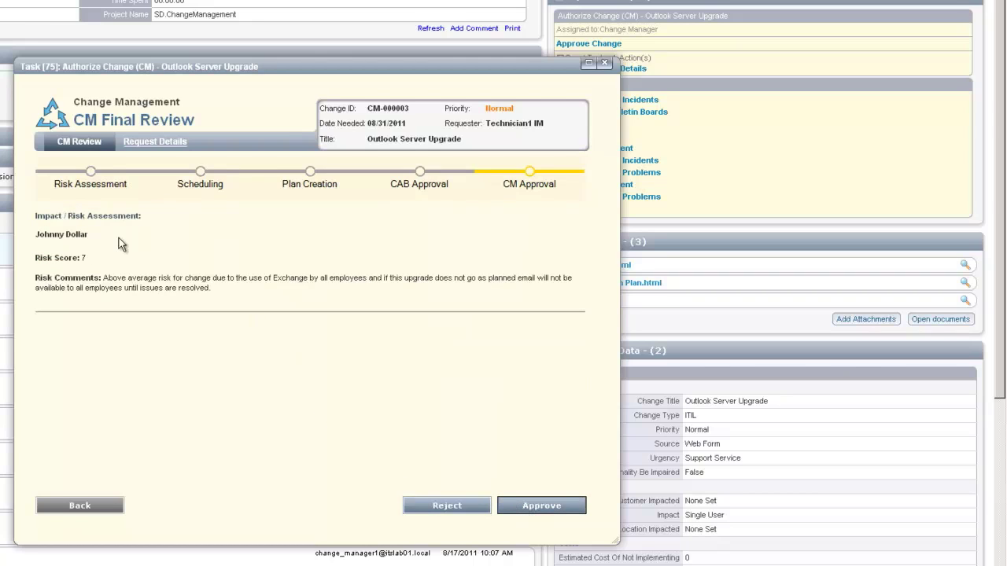
click(540, 506)
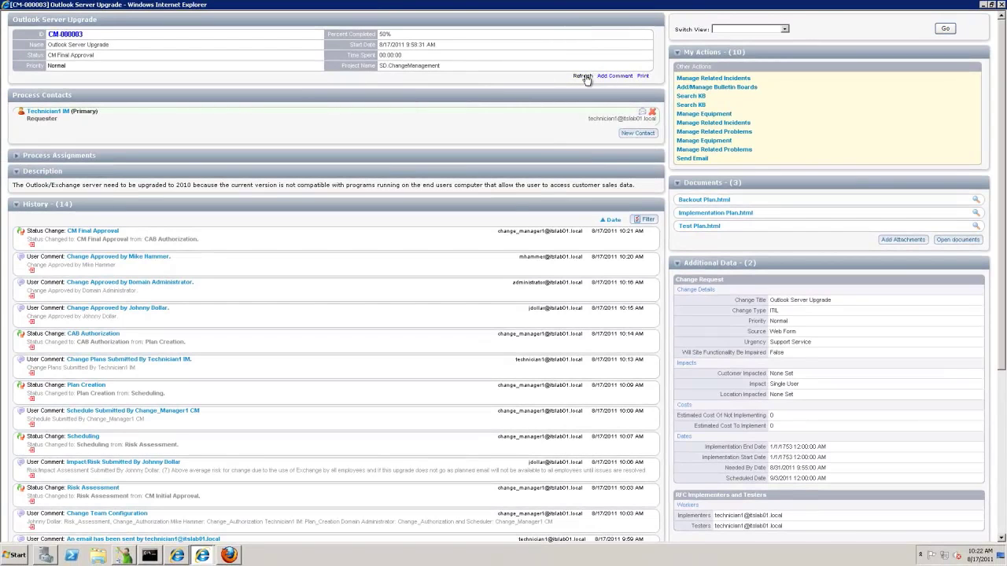
click(583, 76)
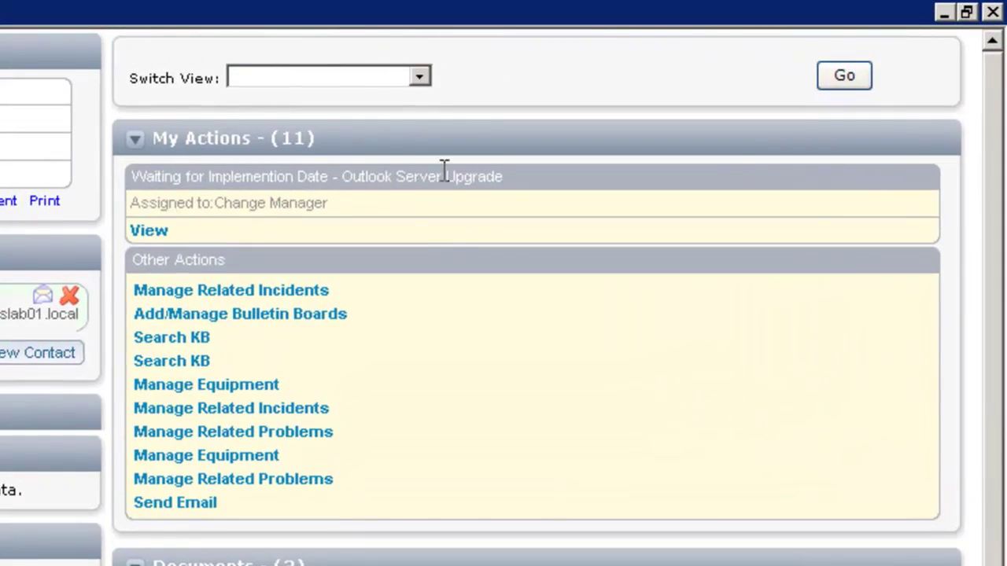
Force CM-000003 into implementation now from its Waiting for Implementation Date task, confirming with OK.
click(149, 232)
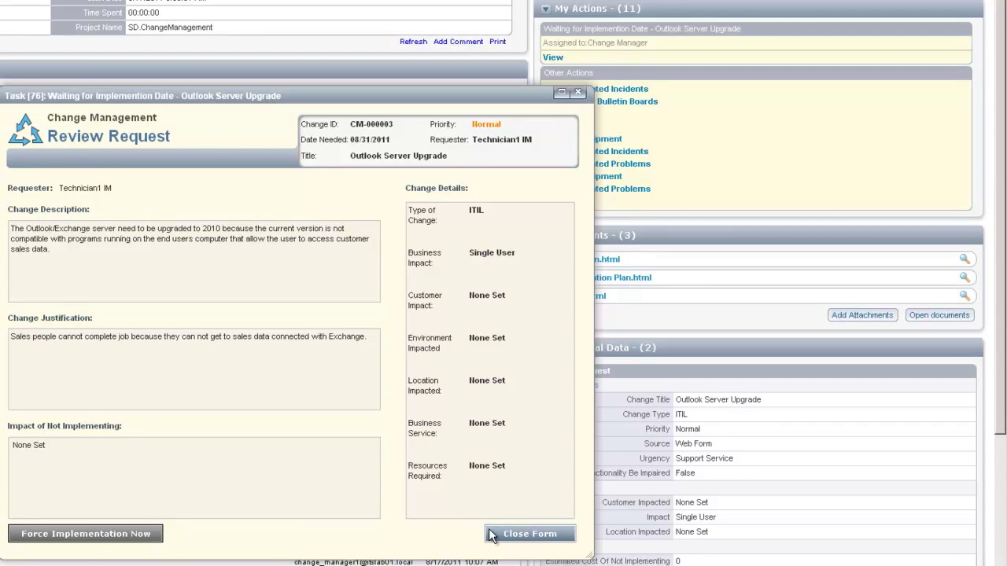
click(63, 535)
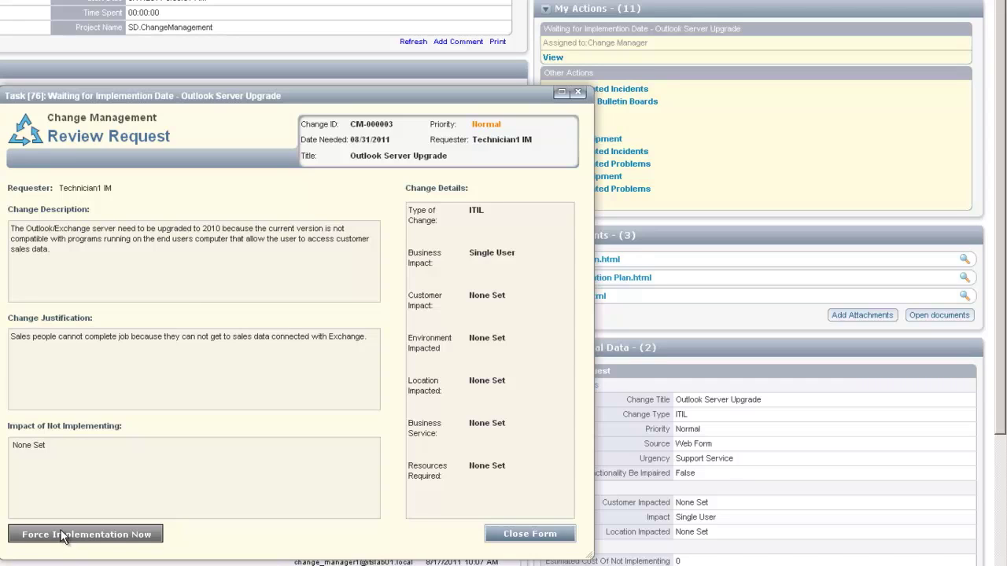
click(366, 373)
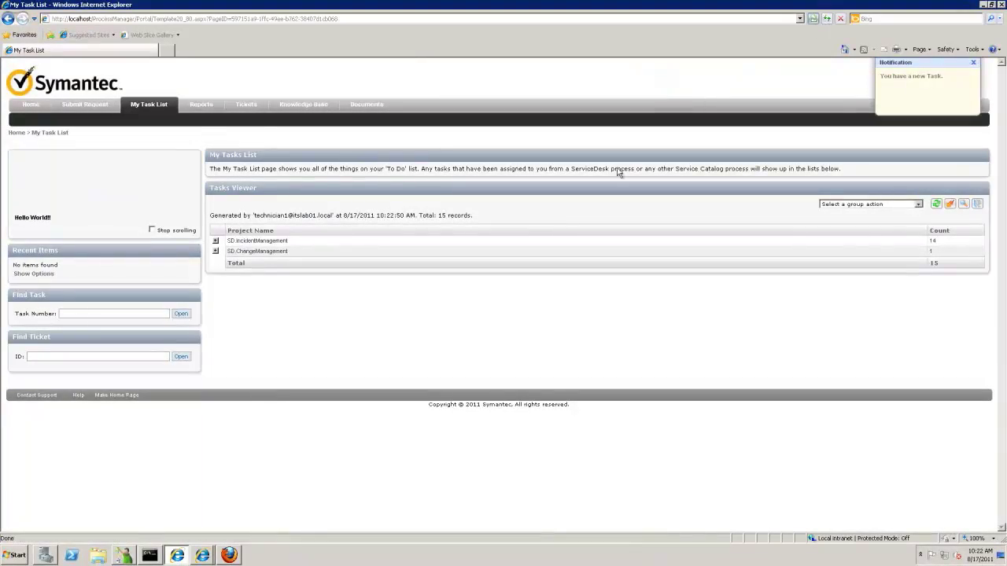
Open the CM-000003.10 implementation task and maximize its process window.
click(216, 252)
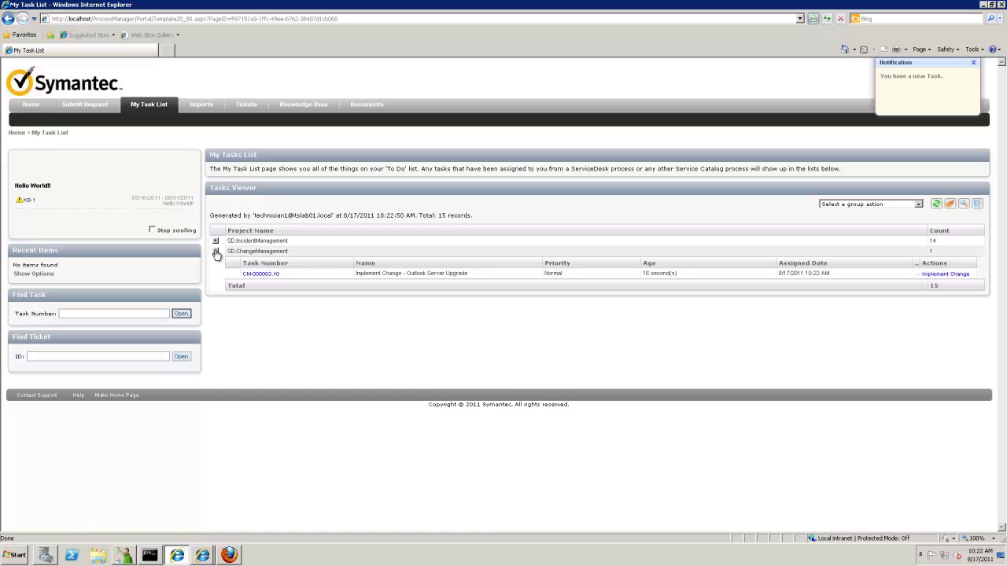
click(265, 275)
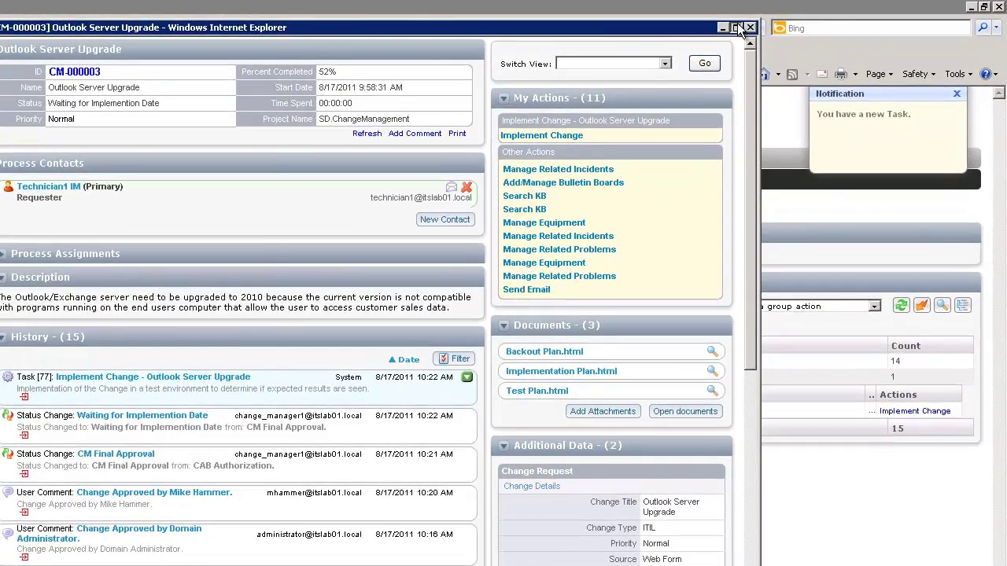
click(737, 28)
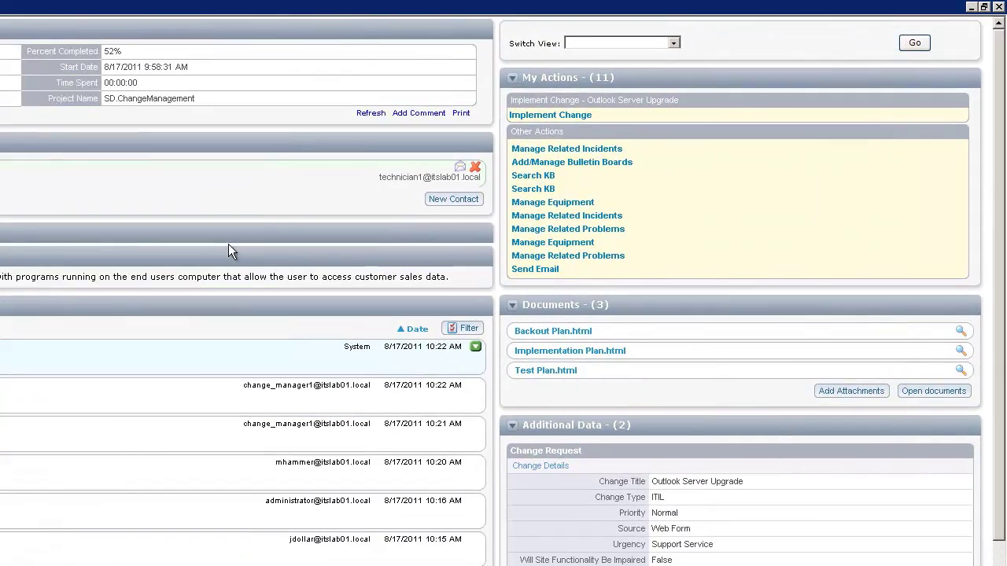
Confirm the change is implemented, submit the task, and refresh to show Test Change.
click(578, 116)
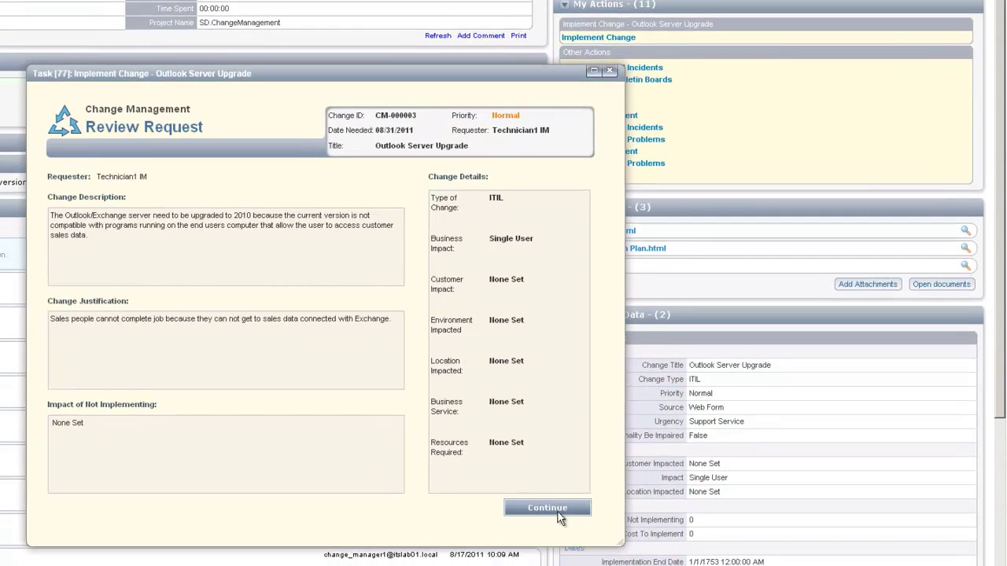
click(555, 507)
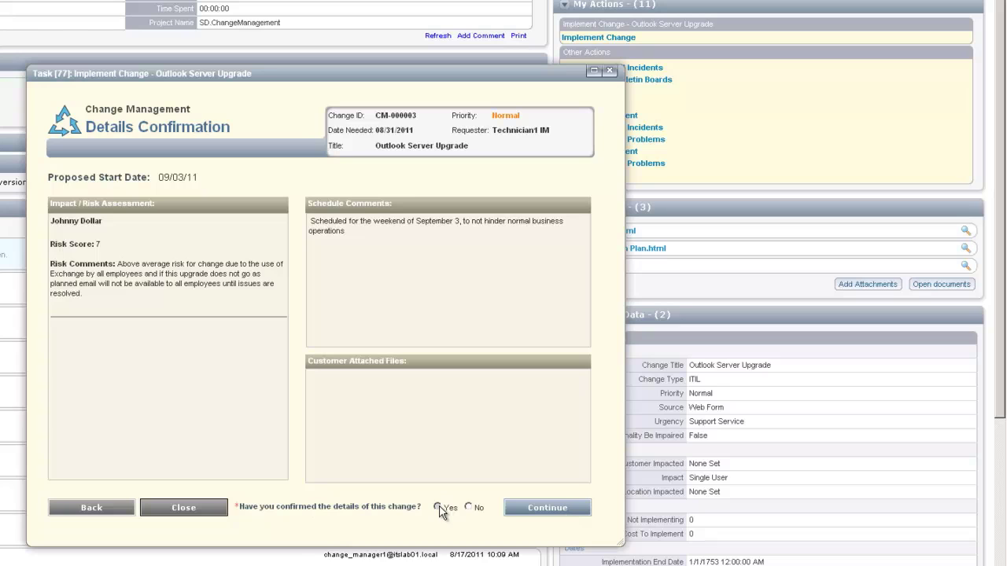
click(539, 507)
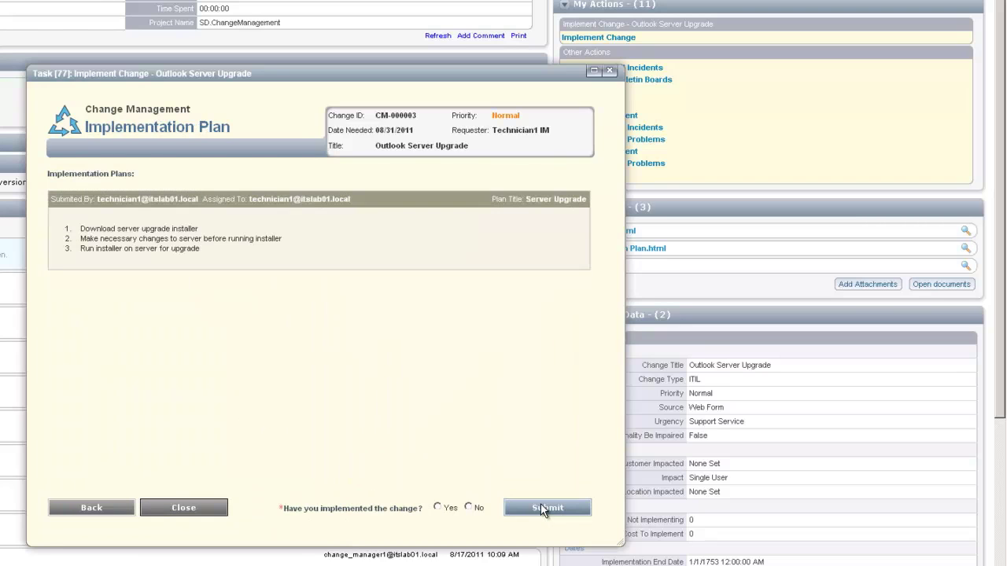
click(437, 507)
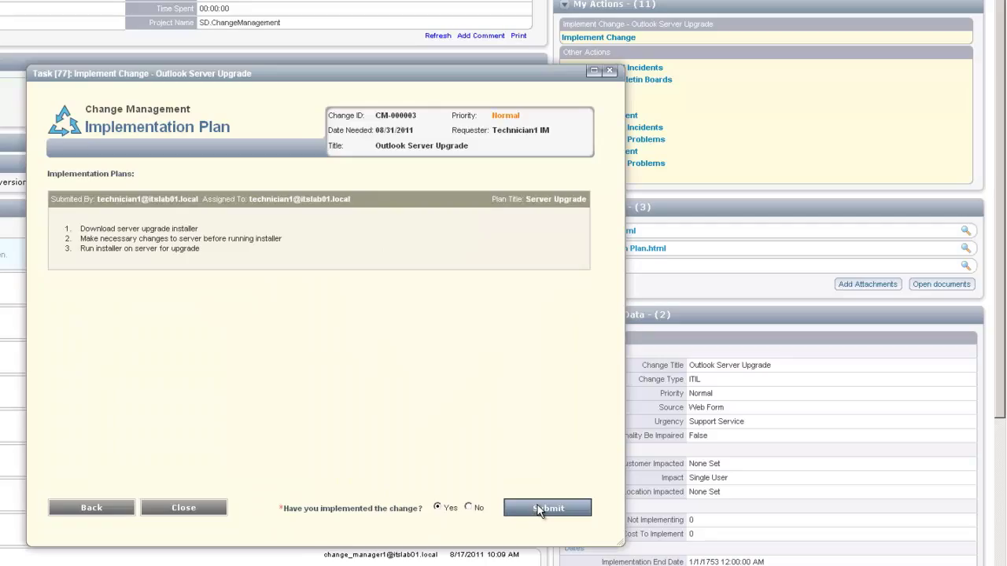
click(537, 508)
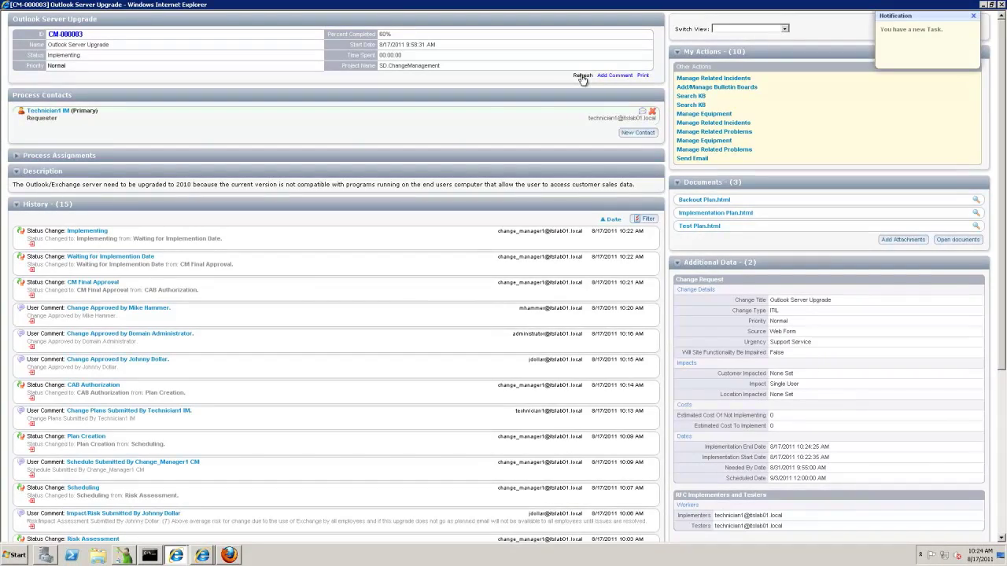
click(581, 76)
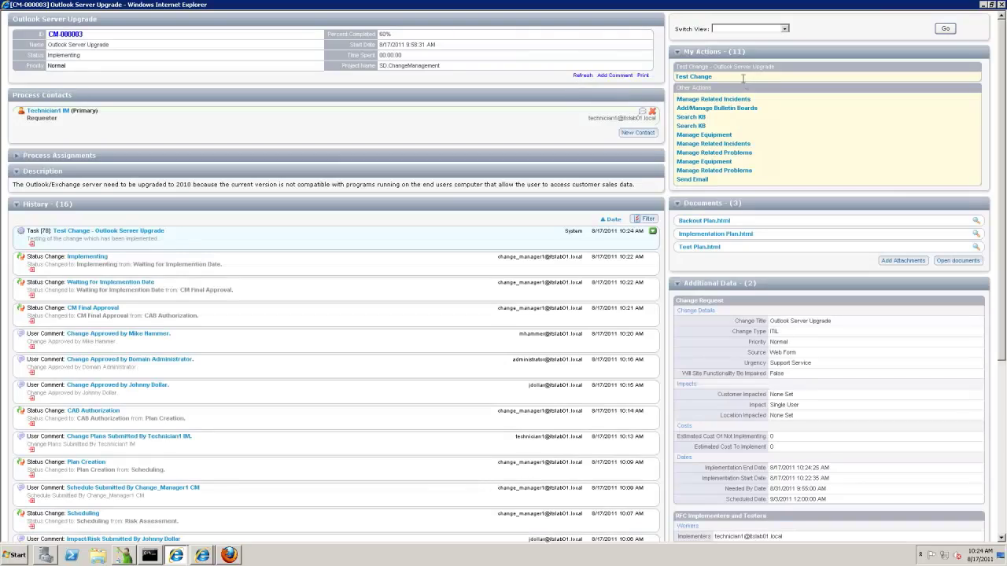
Answer Yes to both test questions and submit the comment 'No problems seen after change was implemented.'.
click(696, 76)
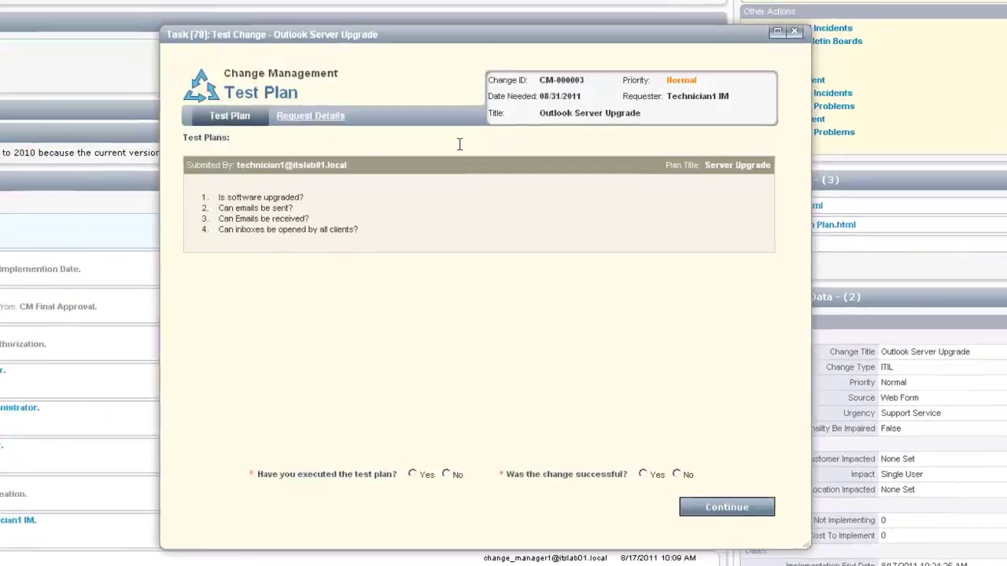
click(408, 482)
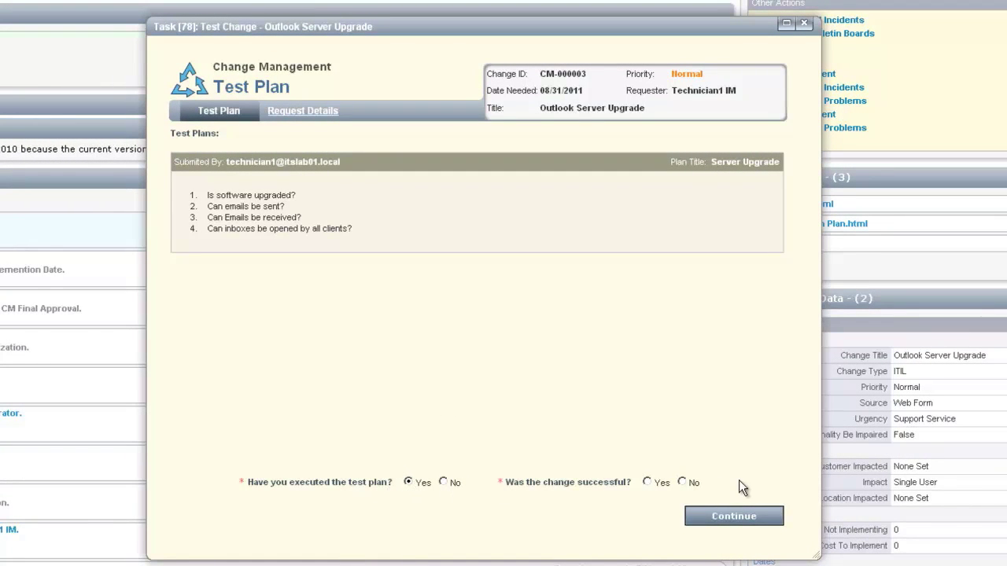
click(647, 482)
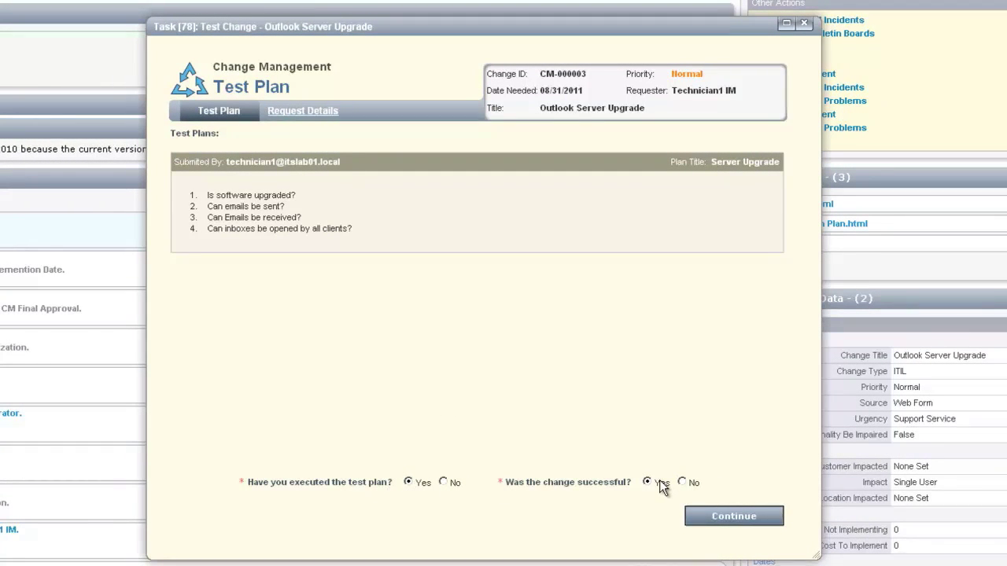
click(722, 516)
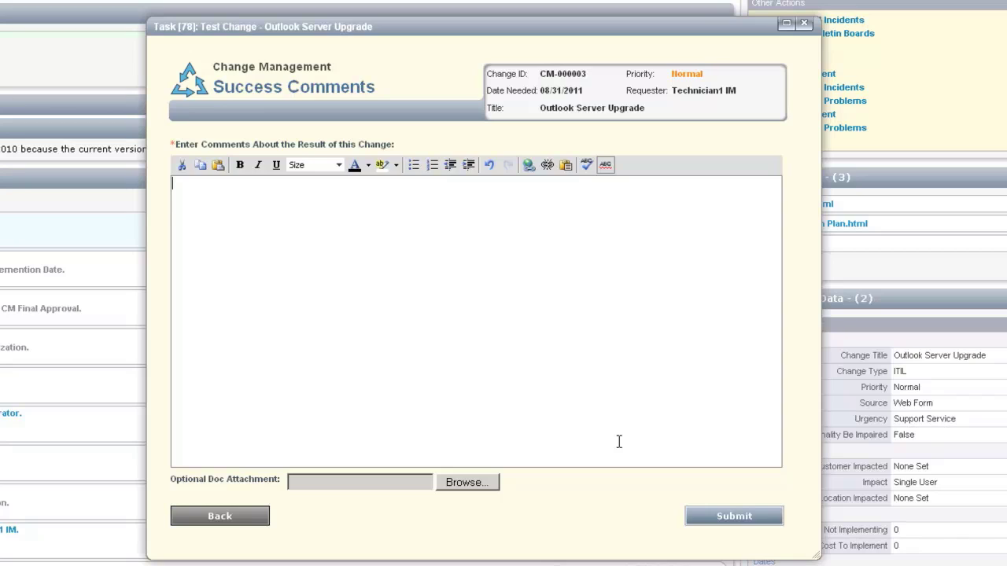
text(No problem)
text(s seen after change )
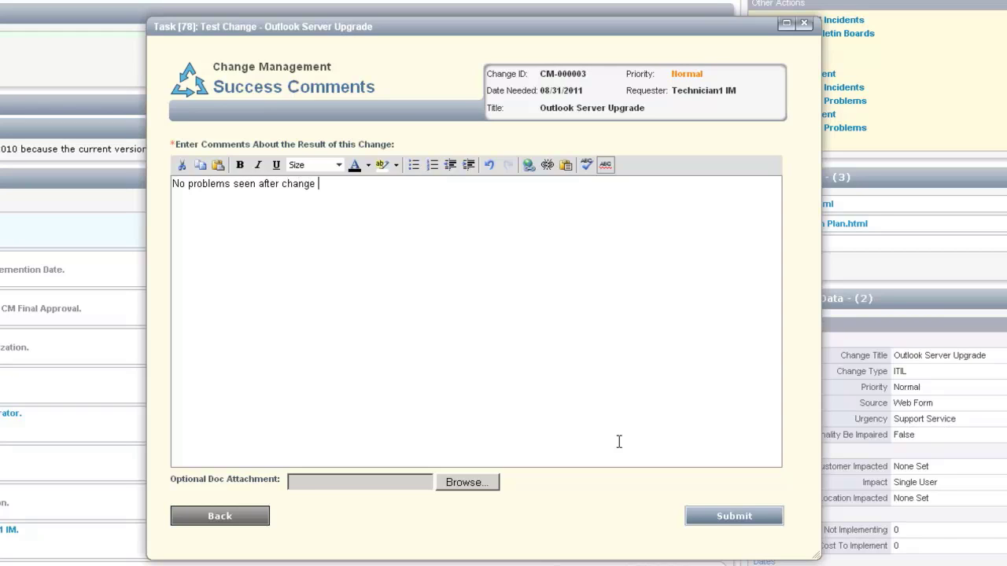
text(was implemented.)
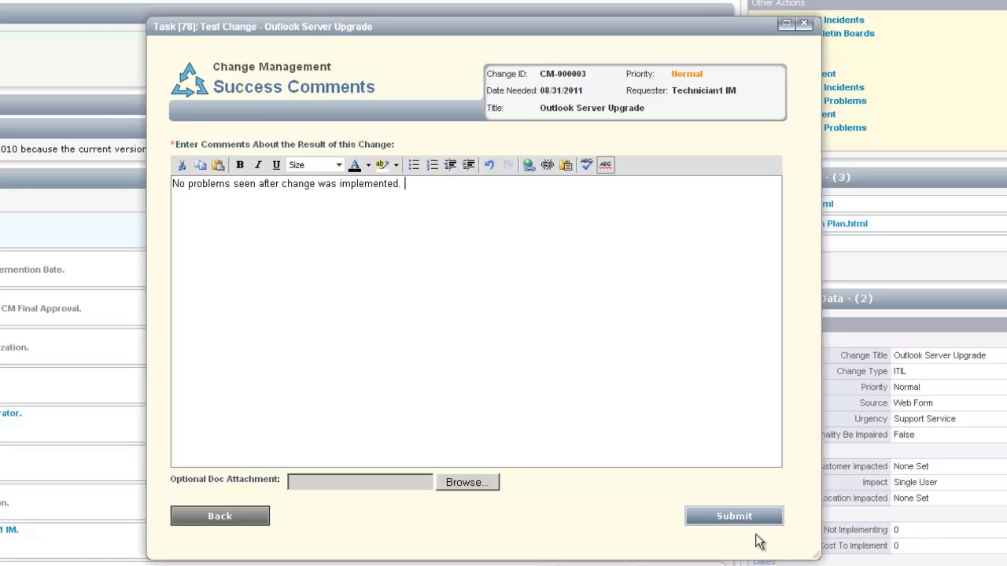
click(742, 517)
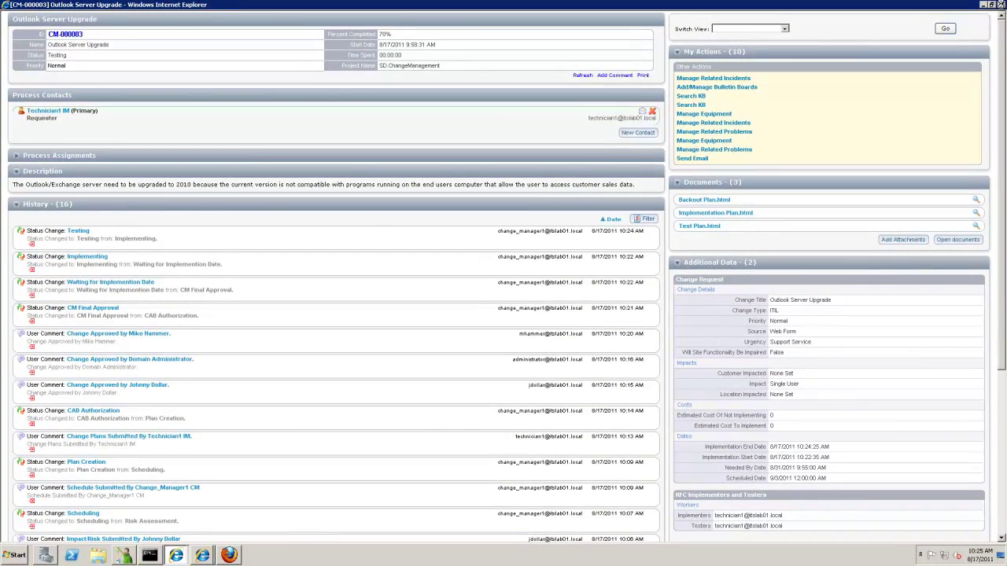
Close the outdated change windows and reopen CM-000003 'Outlook Server Upgrade' full screen.
click(1001, 5)
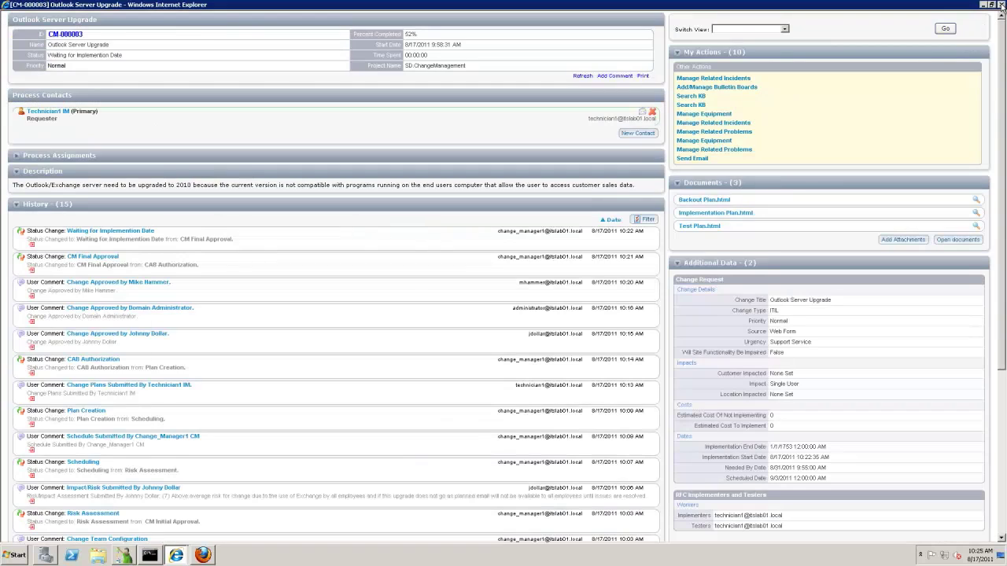
click(1001, 5)
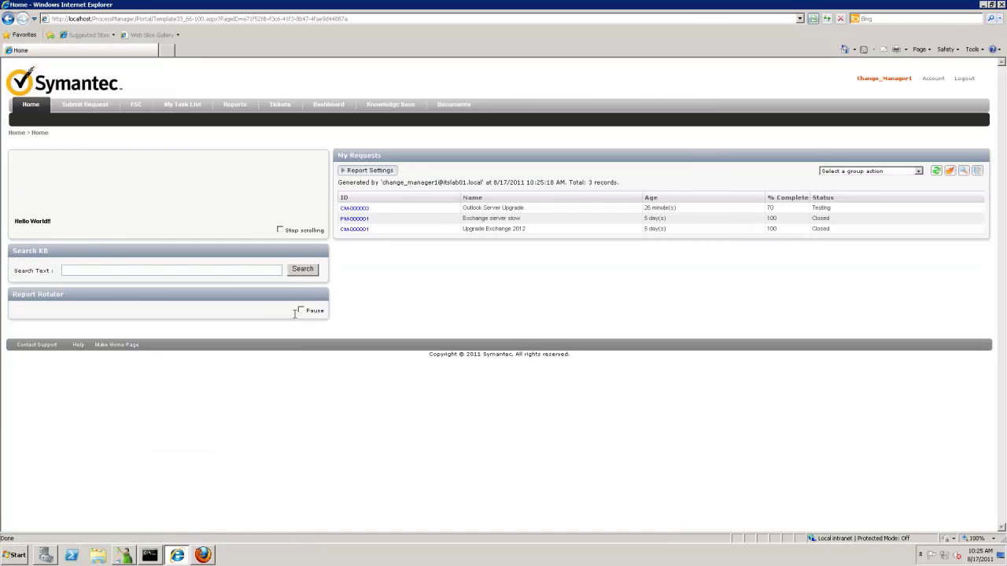
click(354, 210)
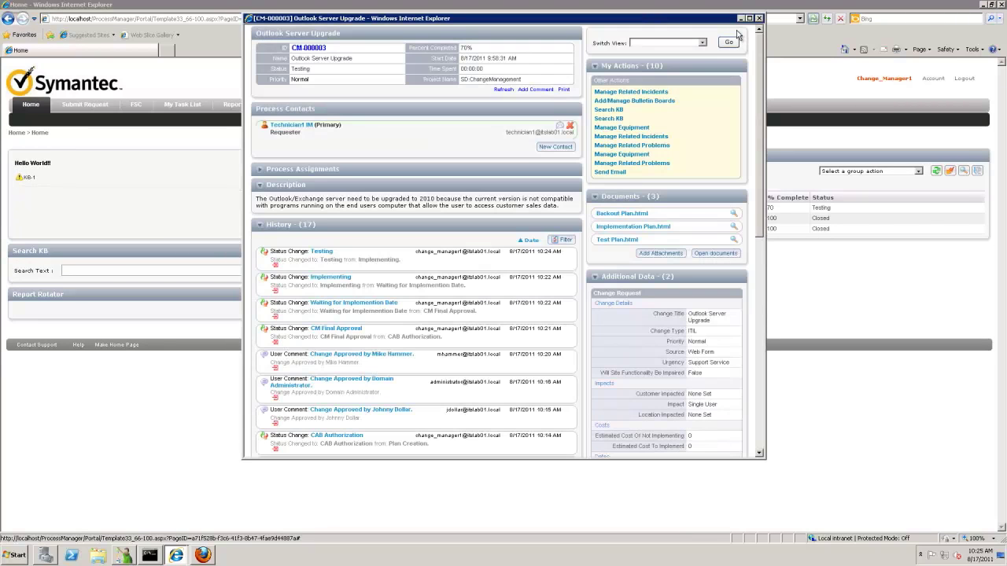
click(749, 17)
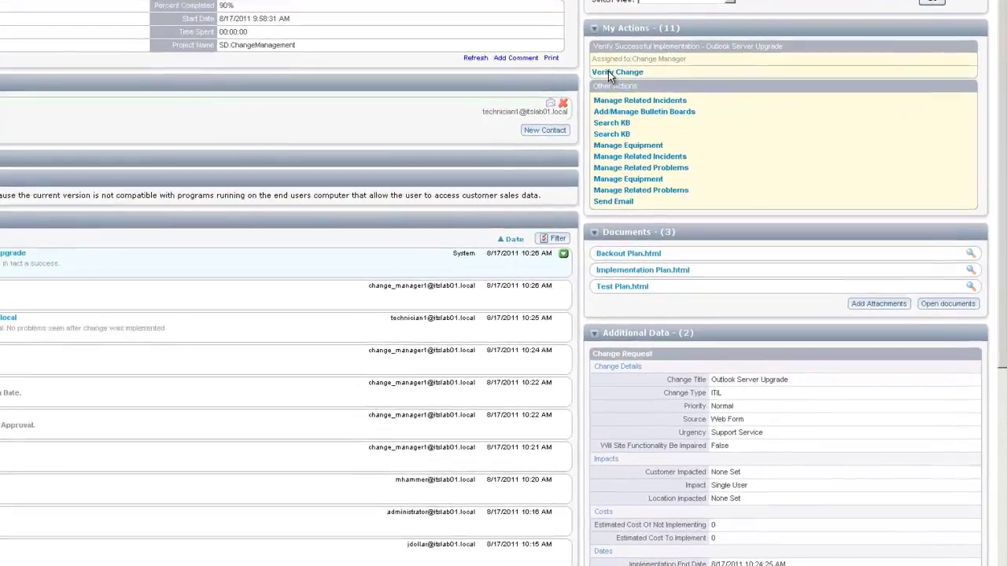
Mark the Verify Change task as Success, then mark the Review Completed Change task as Review Complete.
click(612, 74)
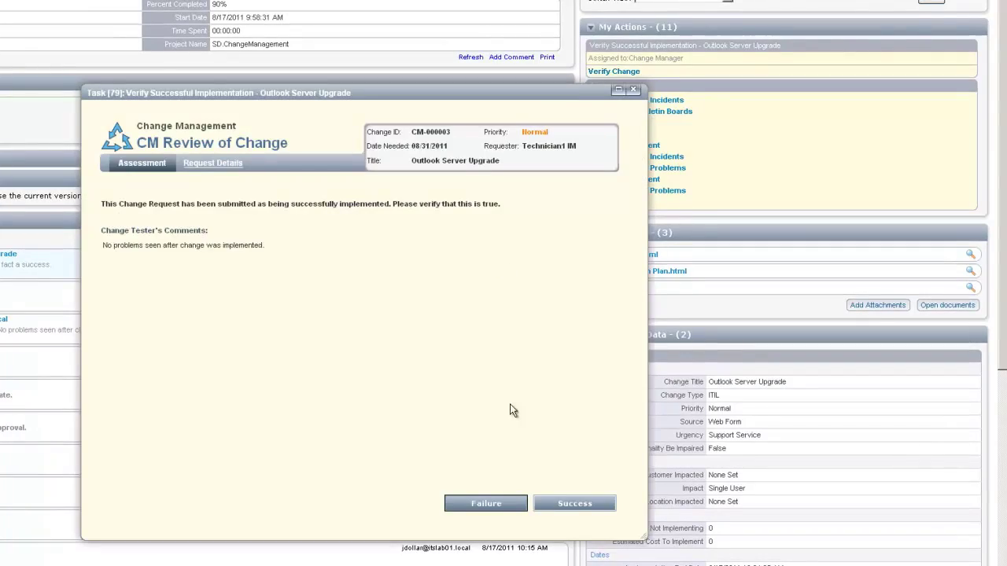
click(575, 505)
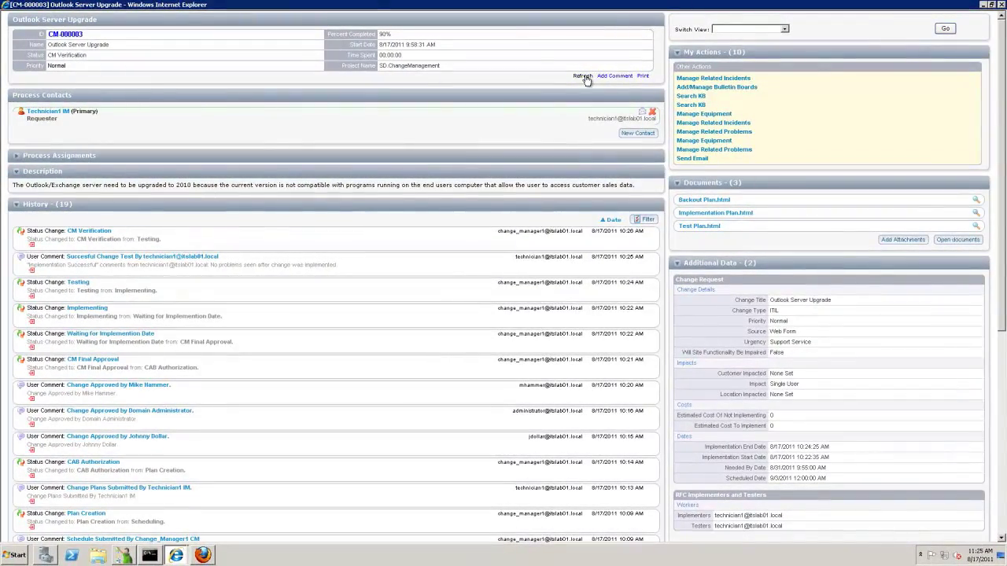
click(583, 76)
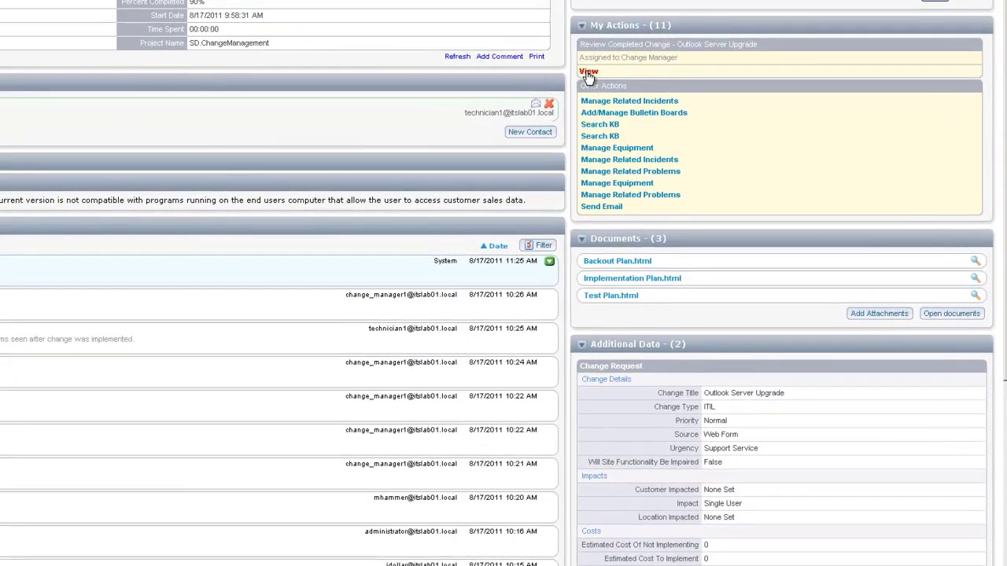
click(588, 72)
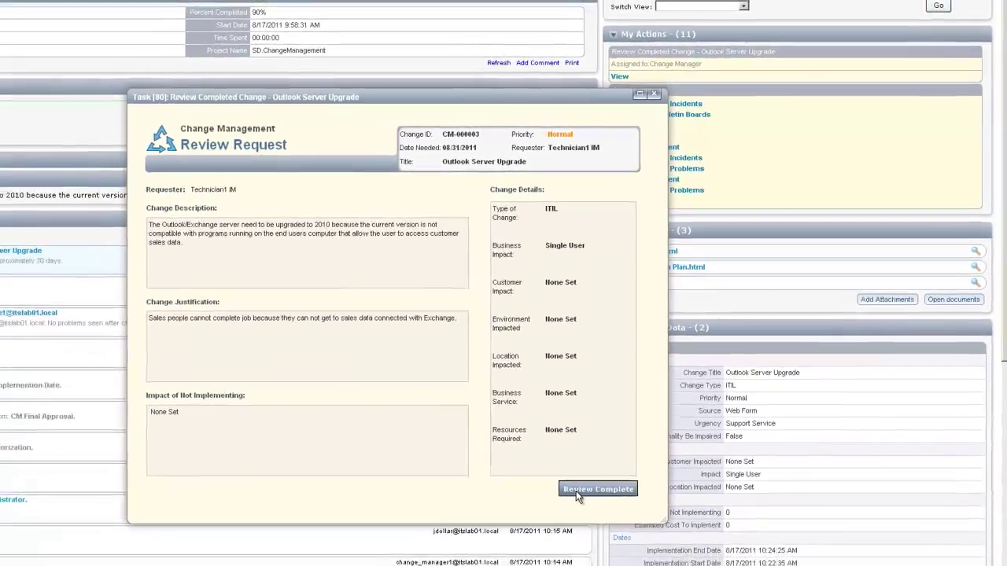
click(563, 502)
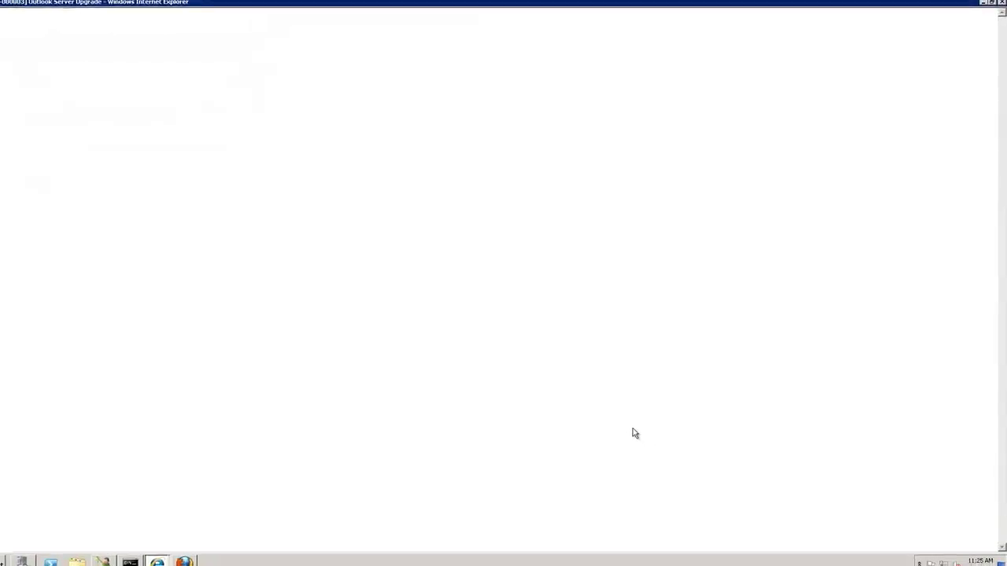